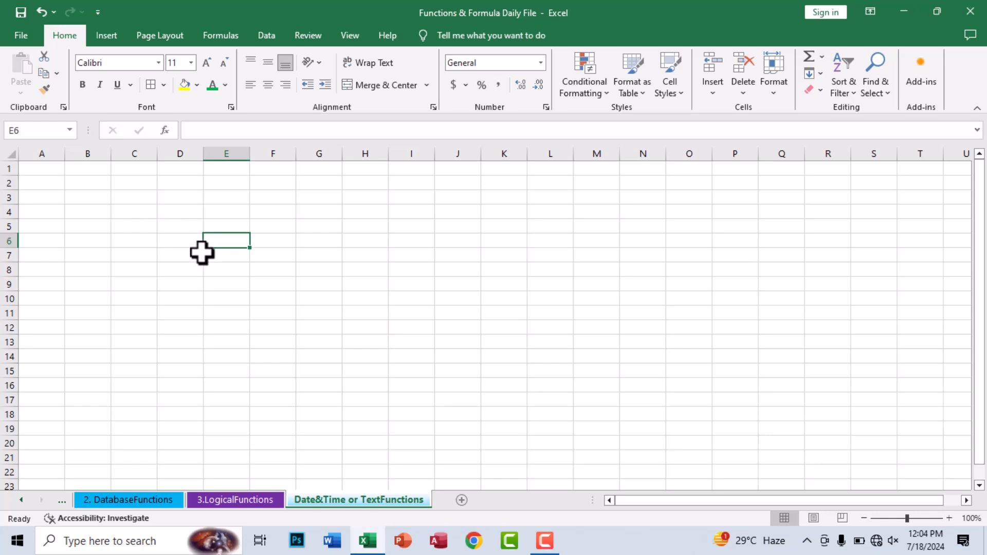
Step: Scroll to the top of the empty sheet and select cell C4 for the first label
click(329, 299)
scroll(183, 234, up, 2)
scroll(183, 232, up, 1)
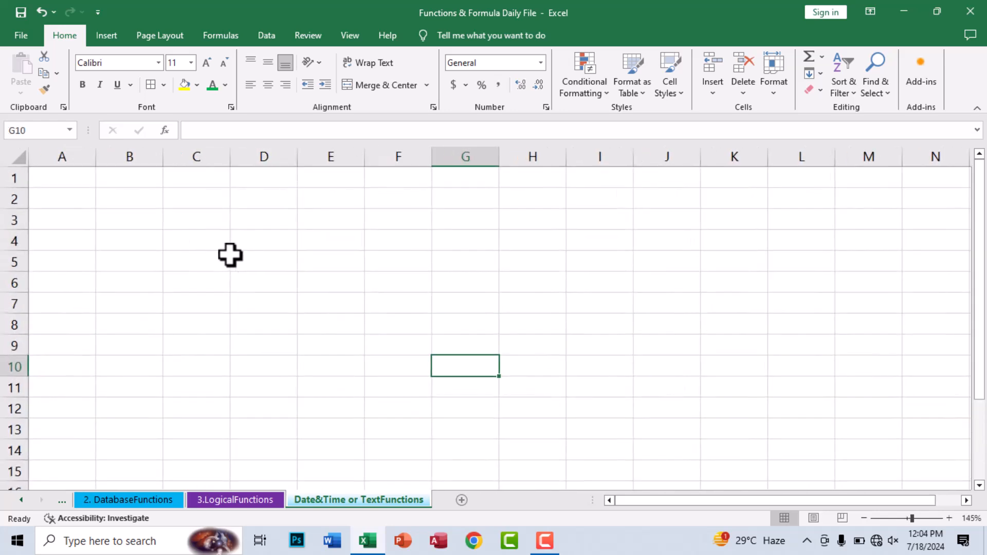
click(178, 255)
click(192, 201)
click(194, 289)
drag(318, 257, 304, 235)
click(270, 221)
click(198, 221)
click(179, 284)
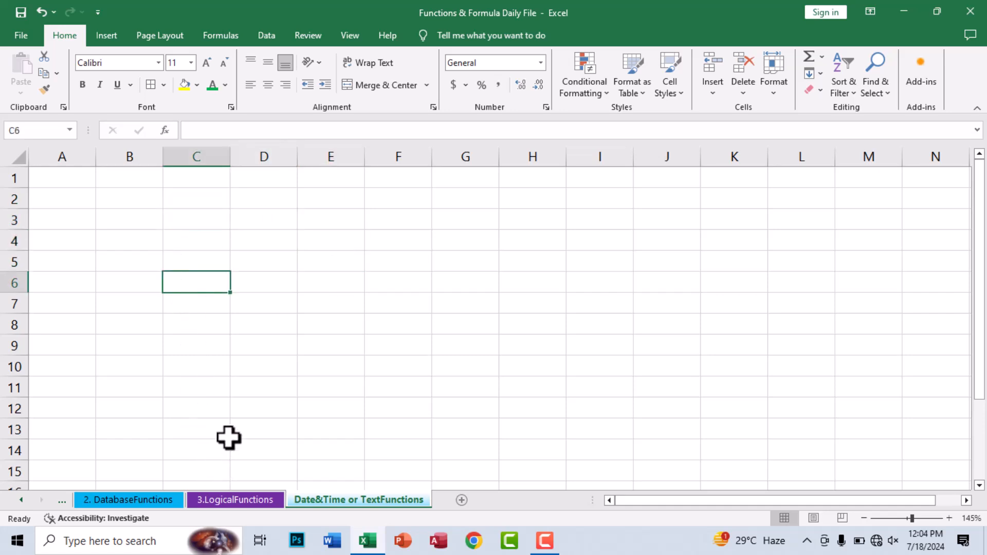
click(212, 222)
click(208, 241)
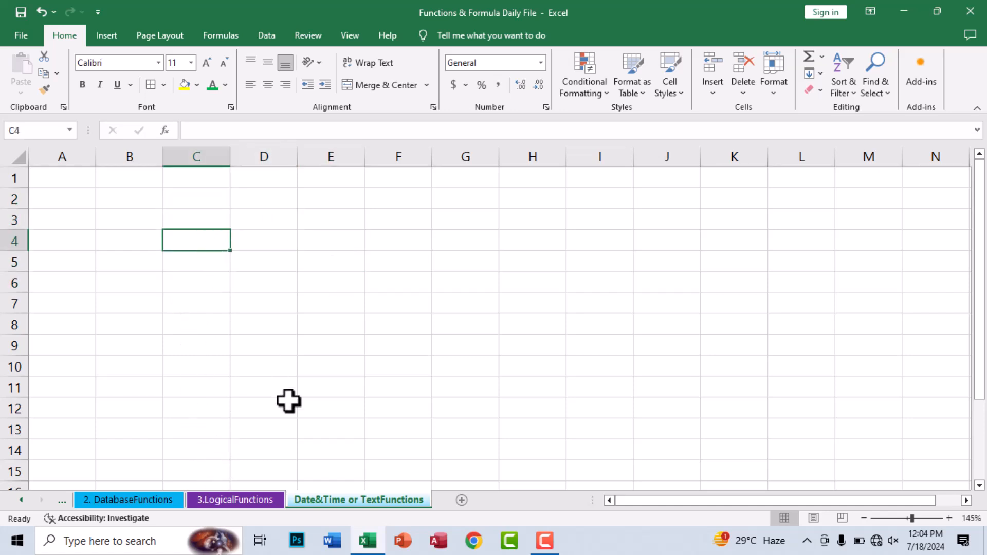
Step: Enter the label 'Today' in C4, removing a stray trailing backslash
text(Today)
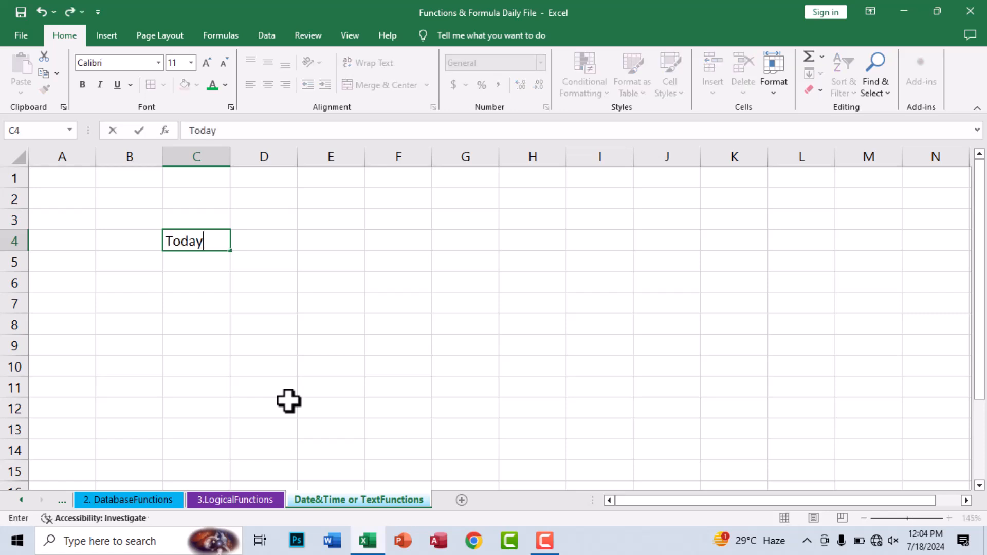
text(\)
key(Return)
key(Up)
key(F2)
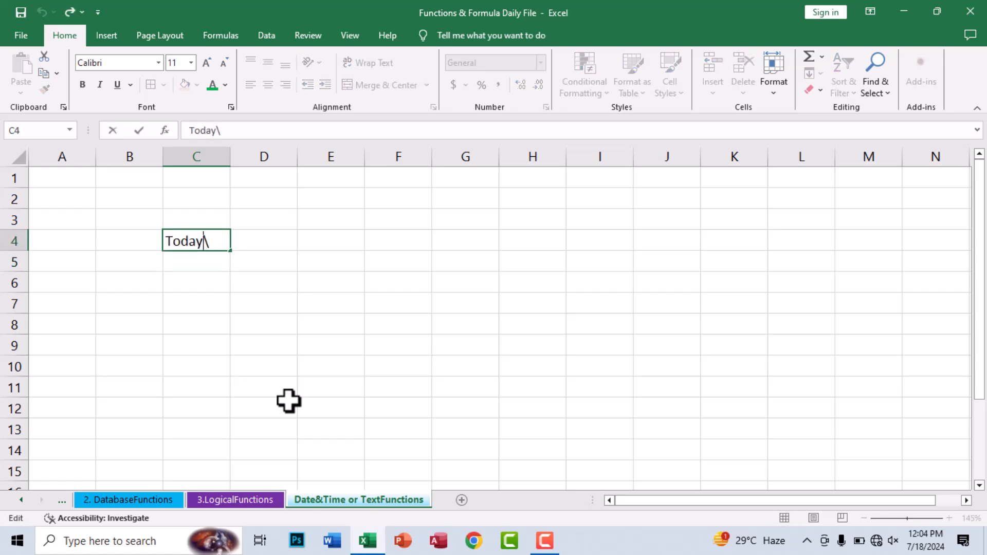
key(BackSpace)
key(Return)
key(Return)
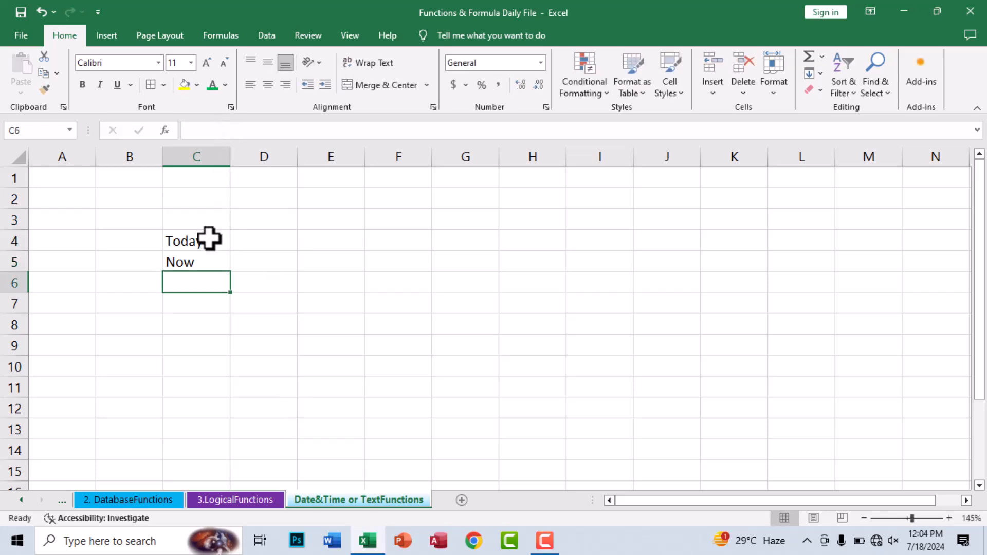
Step: Merge and centre D4:F4 and copy the merged layout down to D5:F5
drag(209, 239, 321, 260)
drag(261, 245, 346, 258)
click(366, 86)
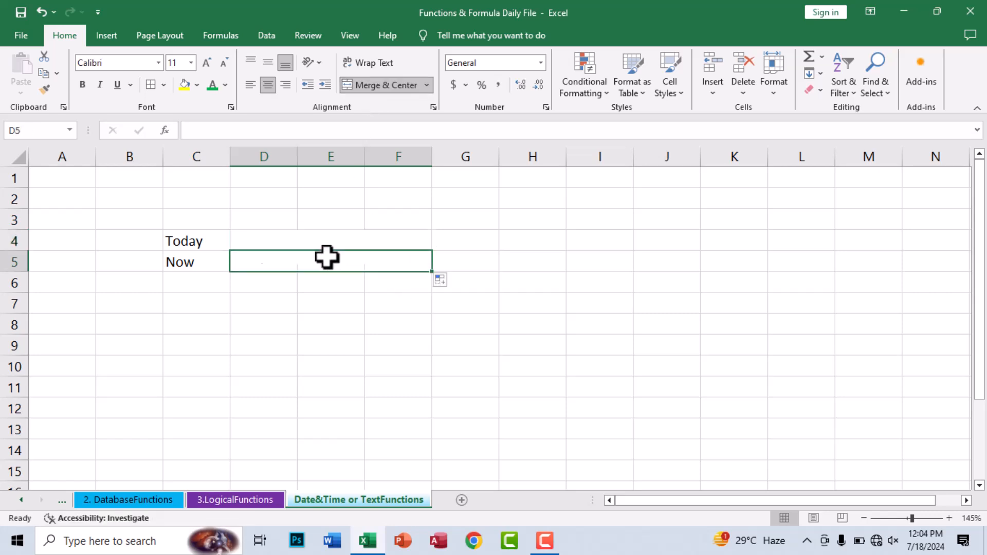
drag(175, 238, 406, 262)
drag(211, 242, 206, 262)
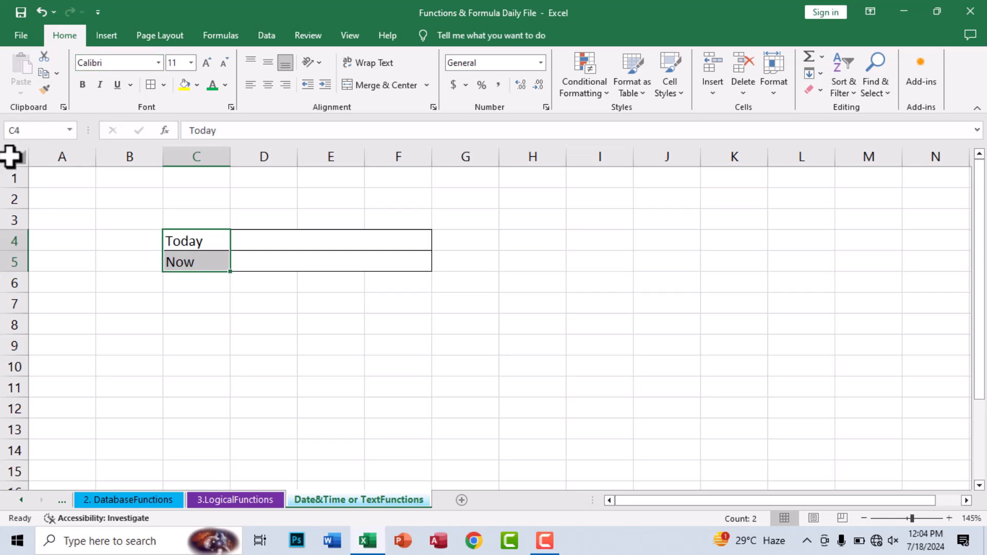
Step: Set the font of the whole sheet to Arial
click(14, 158)
click(120, 63)
text(Ari)
key(Return)
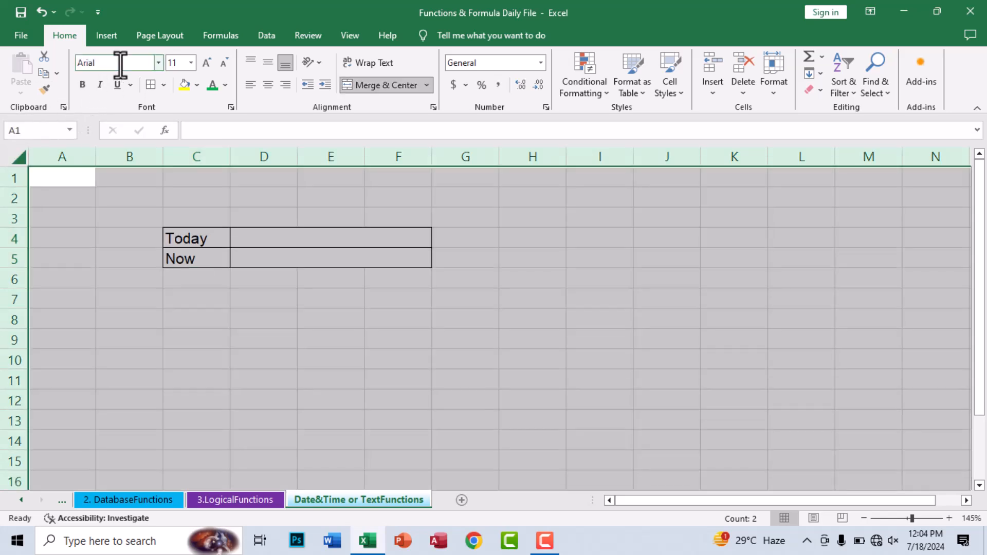
Step: Give the Today and Now labels yellow fill and centred, bold italic red text
drag(206, 237, 194, 257)
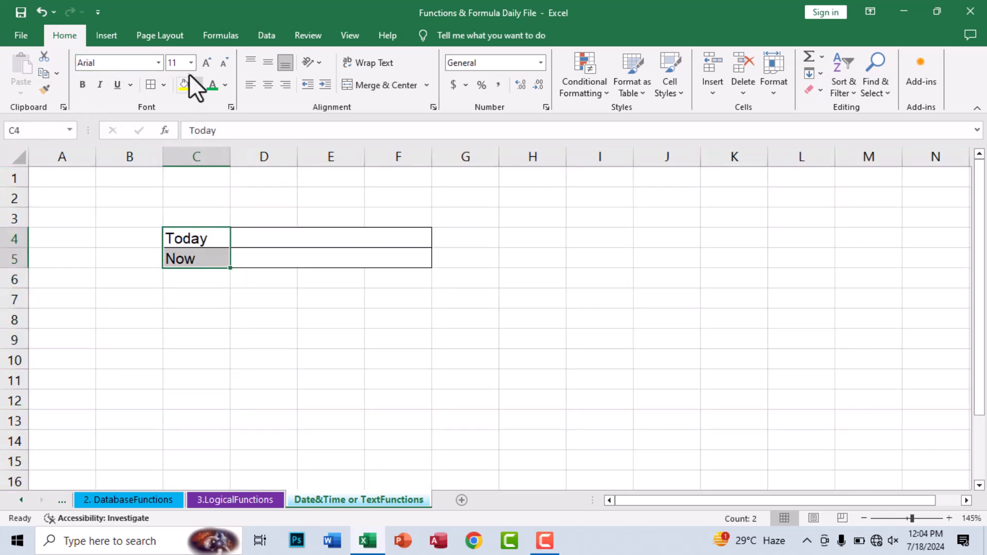
click(197, 86)
click(226, 85)
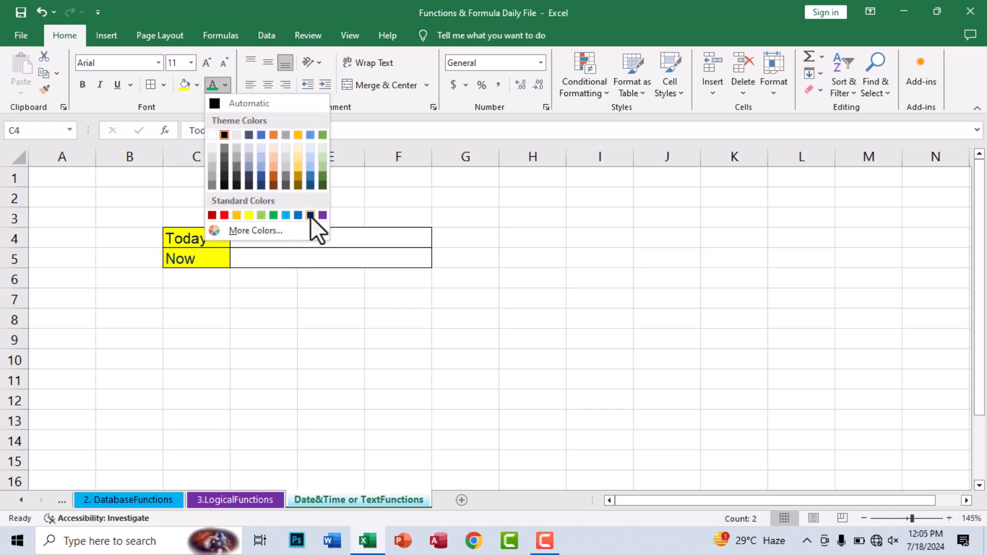
click(221, 134)
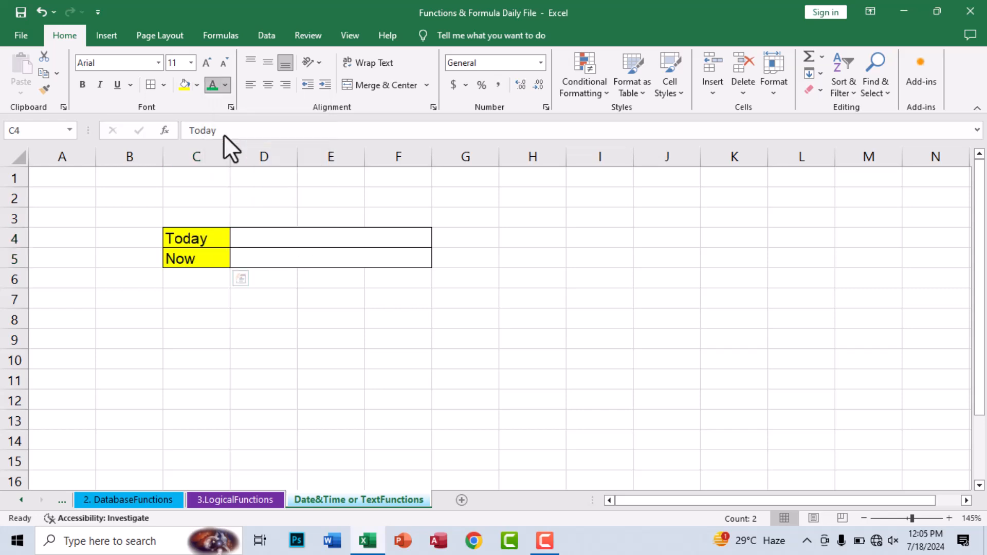
click(268, 85)
click(83, 84)
click(103, 86)
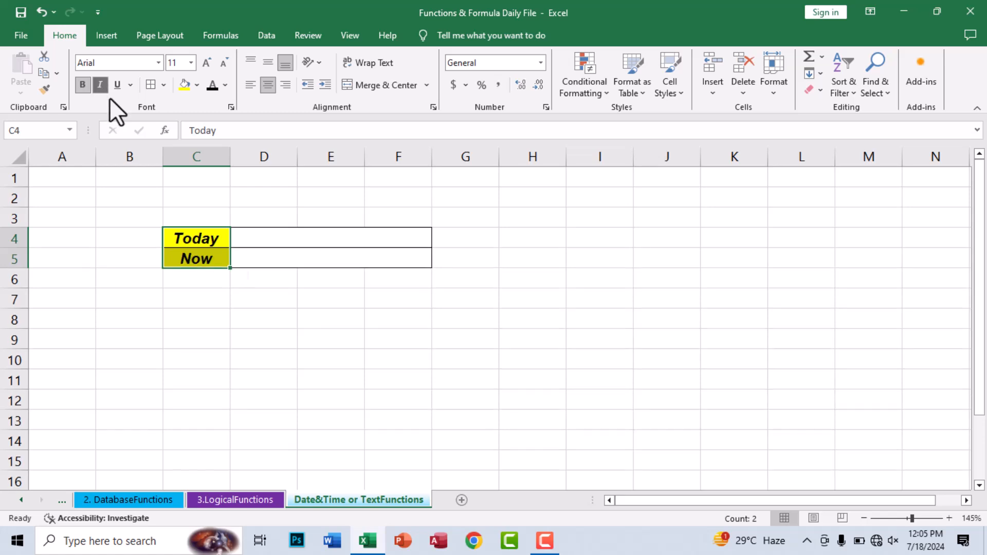
click(291, 296)
drag(203, 239, 208, 260)
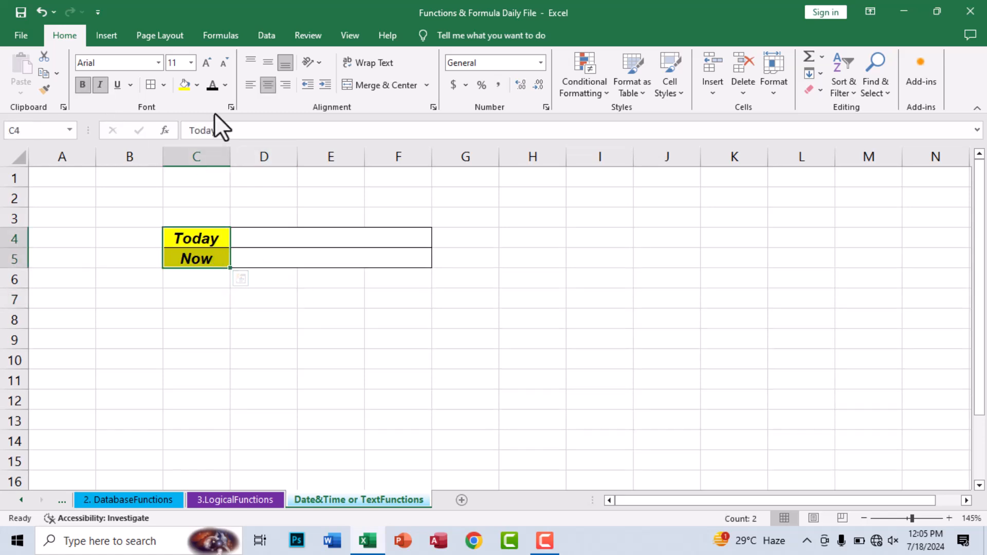
click(226, 86)
click(228, 214)
Step: Select the merged cell D4 beside Today
click(278, 262)
click(284, 239)
click(278, 256)
click(291, 239)
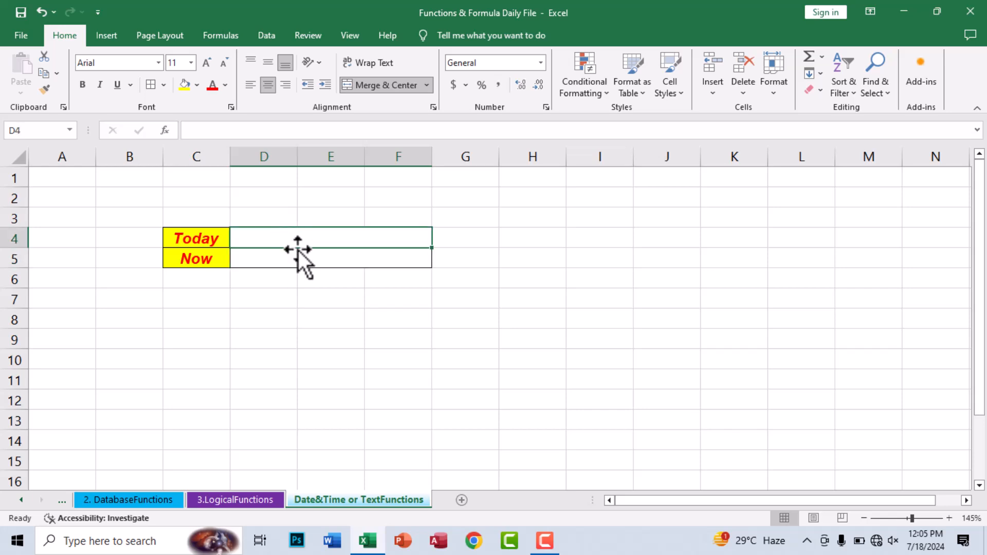
Step: Enter =TODAY() in merged D4 so it shows 7/18/2024
text(=toda)
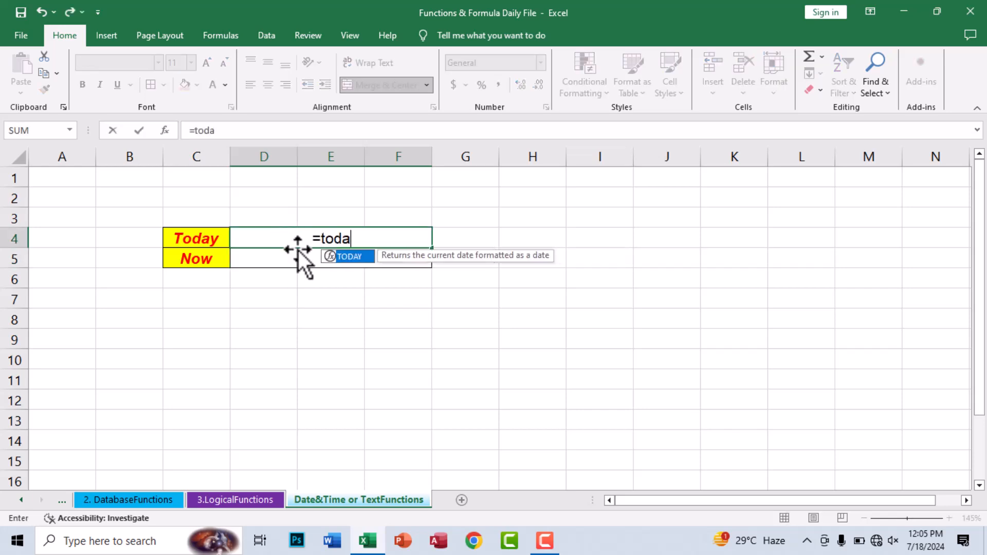
key(Tab)
key(Return)
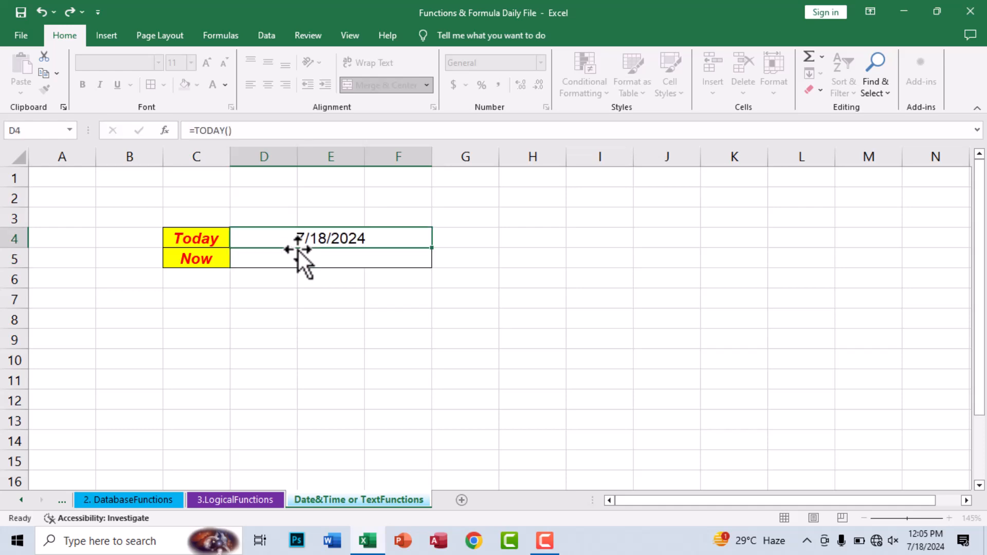
key(Up)
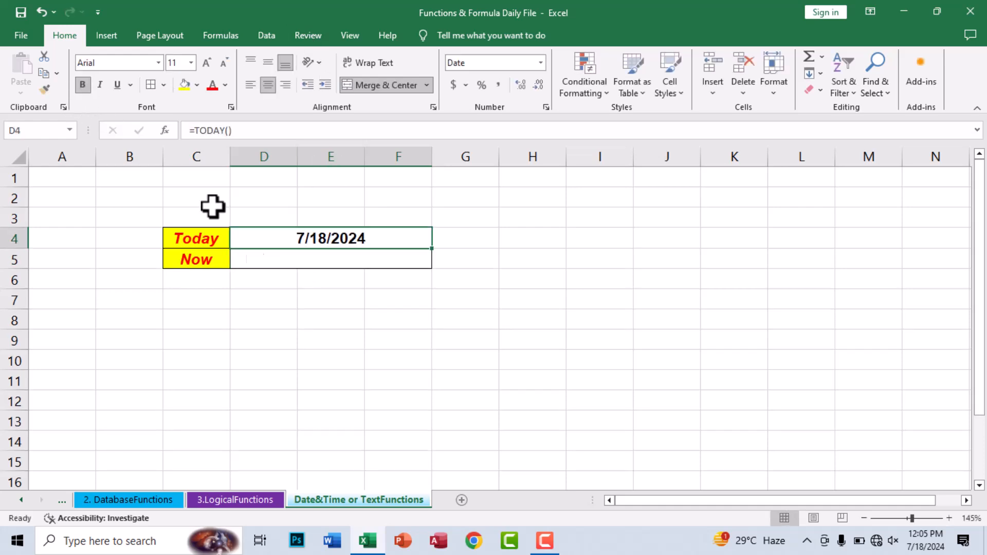
click(329, 304)
click(308, 257)
click(461, 246)
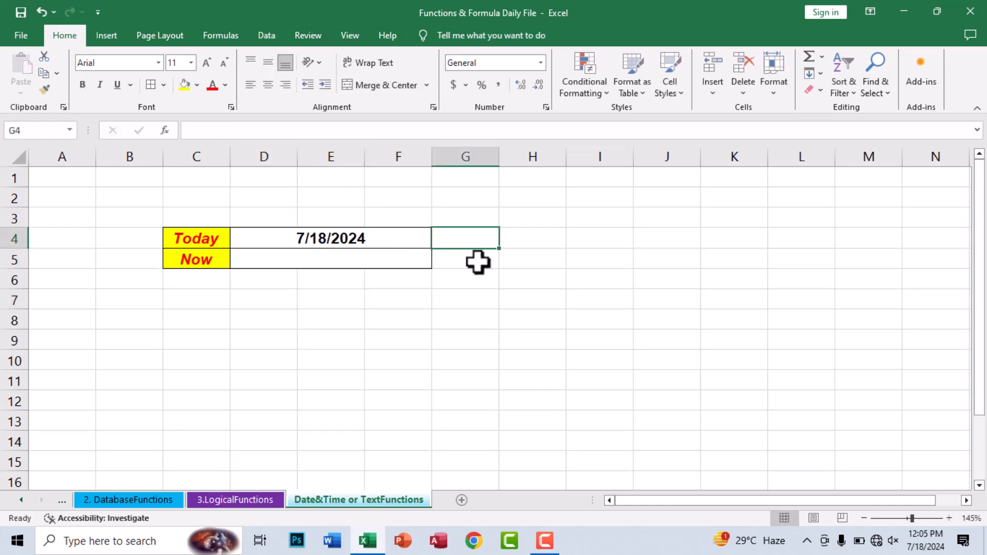
Step: Label G3 'Ctrl+;' and insert today's fixed date 7/18/2024 in G4 with Ctrl+;
click(494, 213)
text(Ctrl+;)
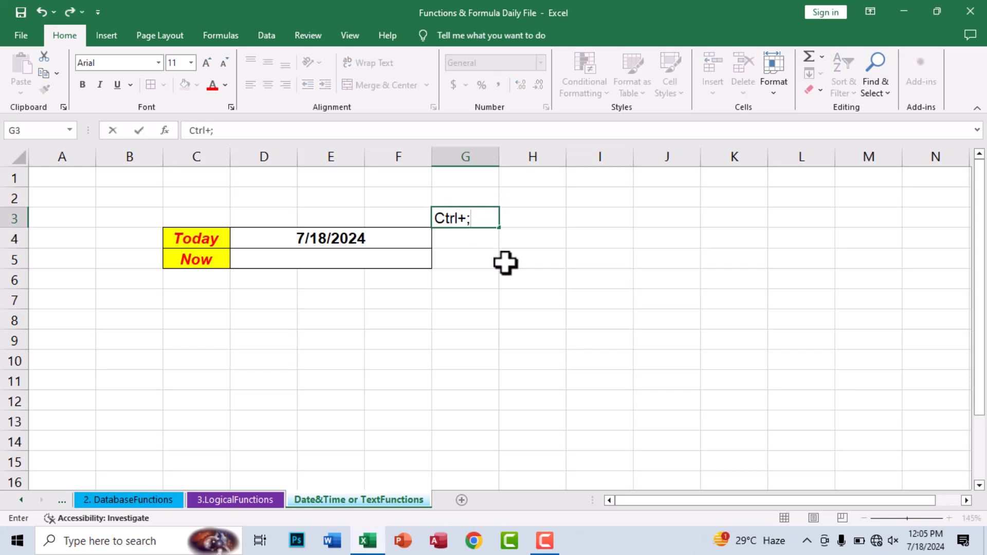
key(Return)
key(ctrl+semicolon)
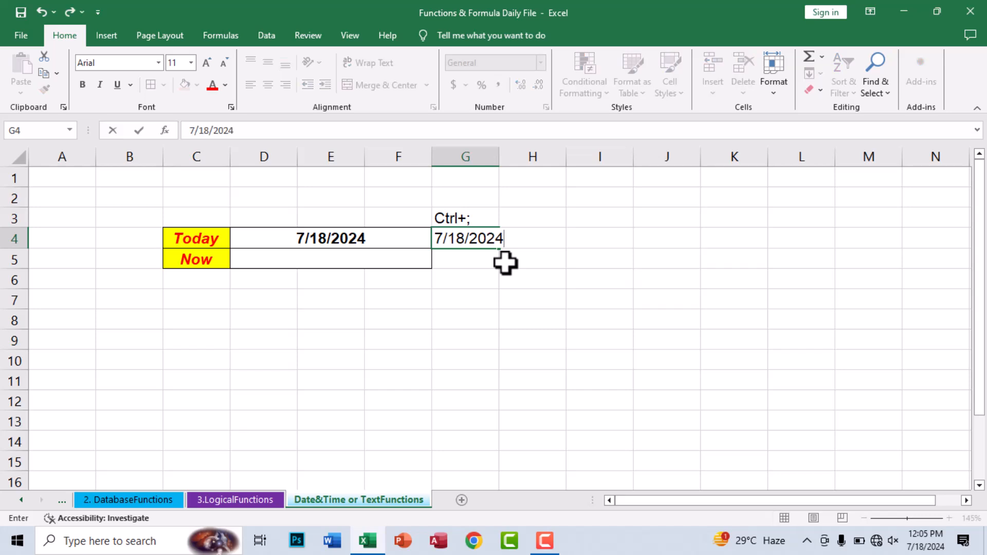
key(Return)
Step: Centre G3:G4 and outline it with borders
drag(469, 212, 470, 238)
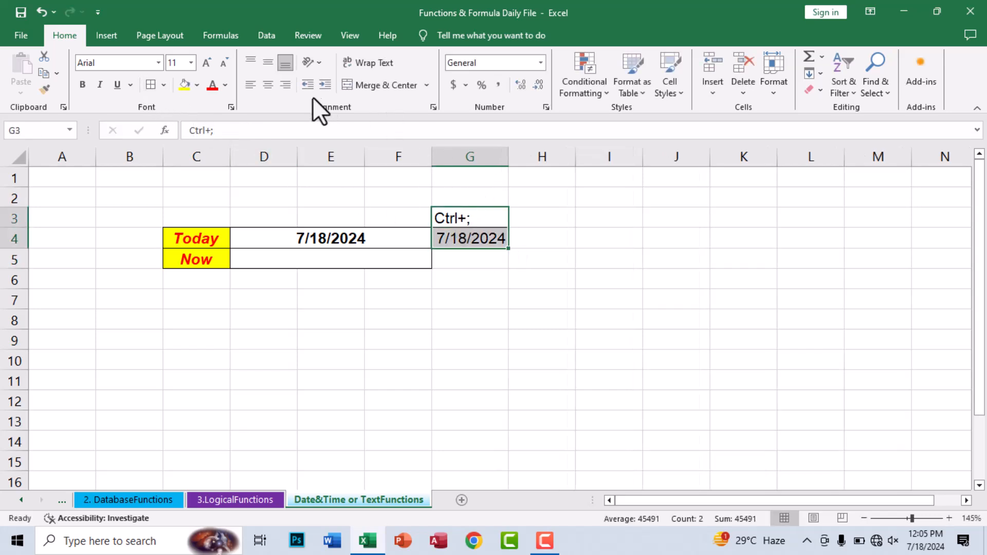
click(268, 85)
click(535, 199)
click(437, 298)
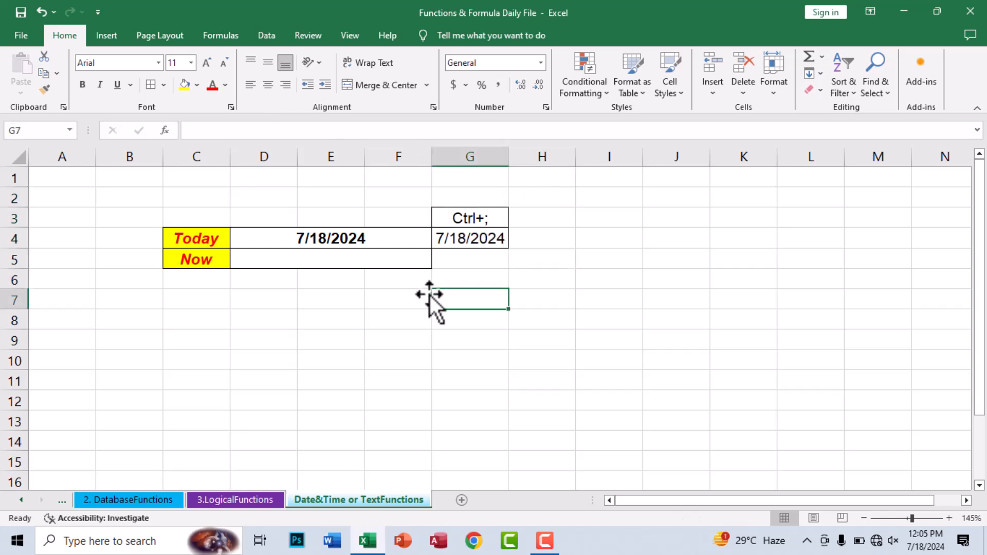
click(309, 257)
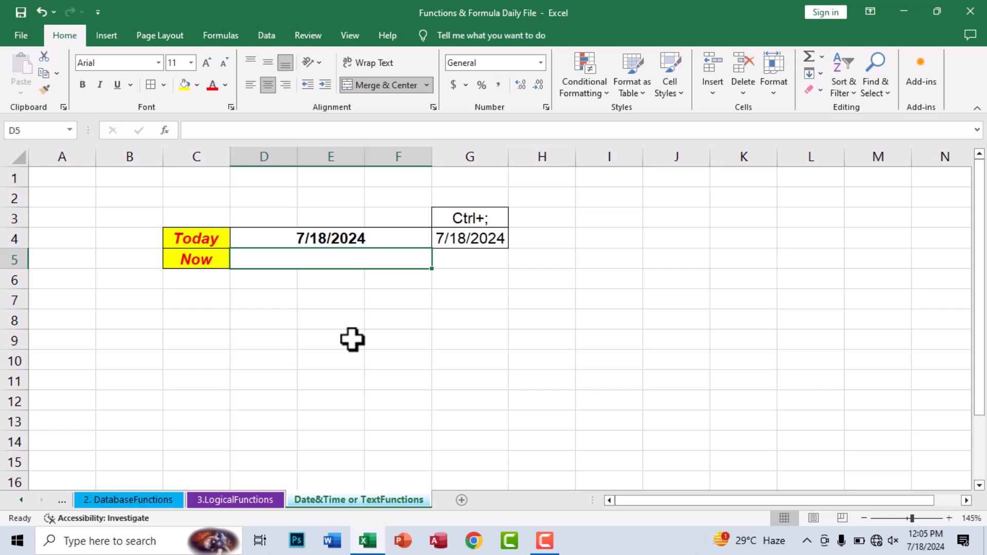
Step: Enter =NOW() in merged D5 and make the date-time bold
text(=now)
key(Tab)
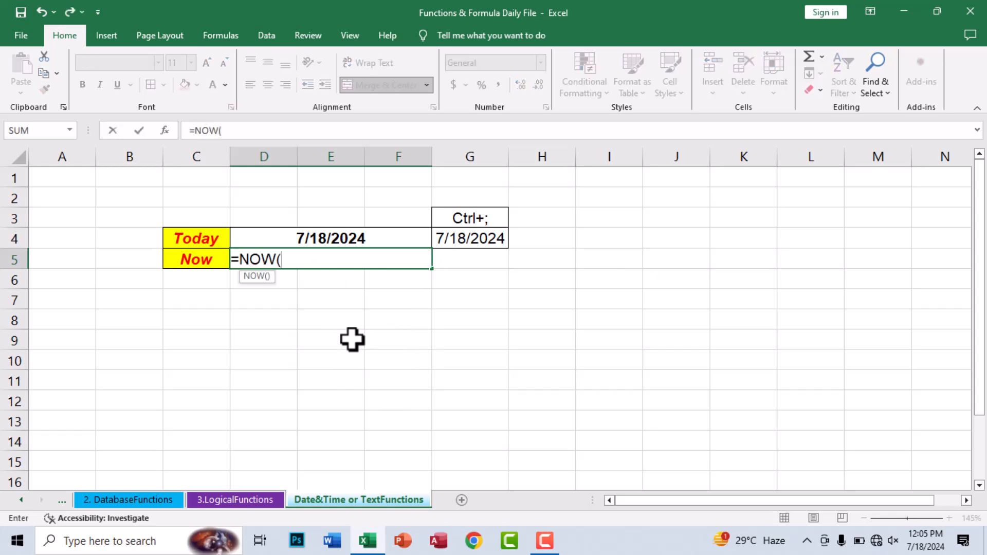
key(Return)
key(Up)
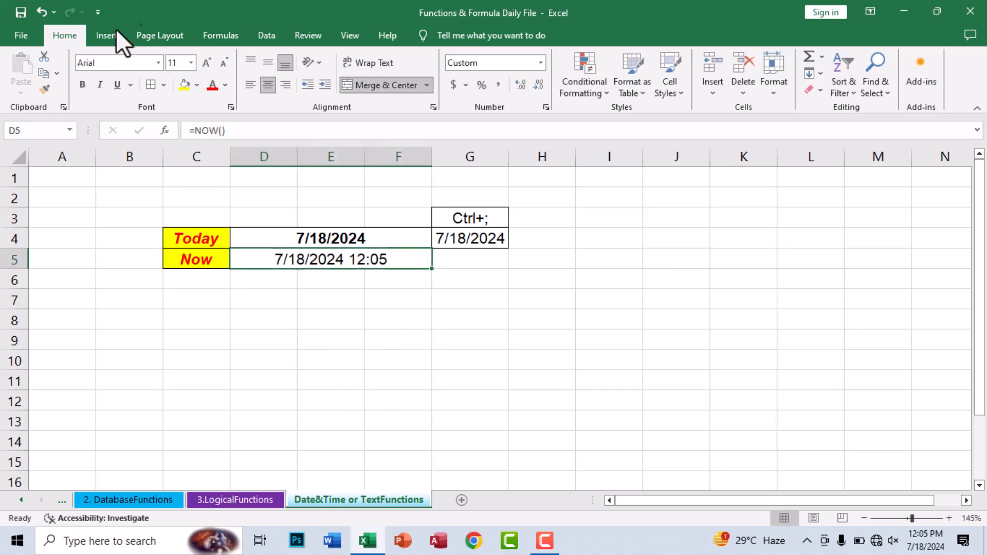
click(82, 84)
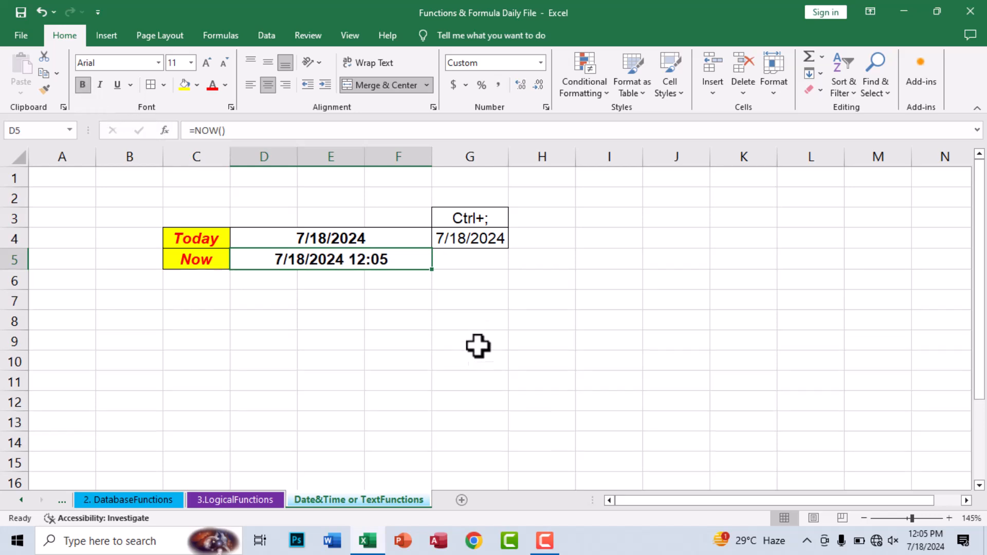
click(470, 260)
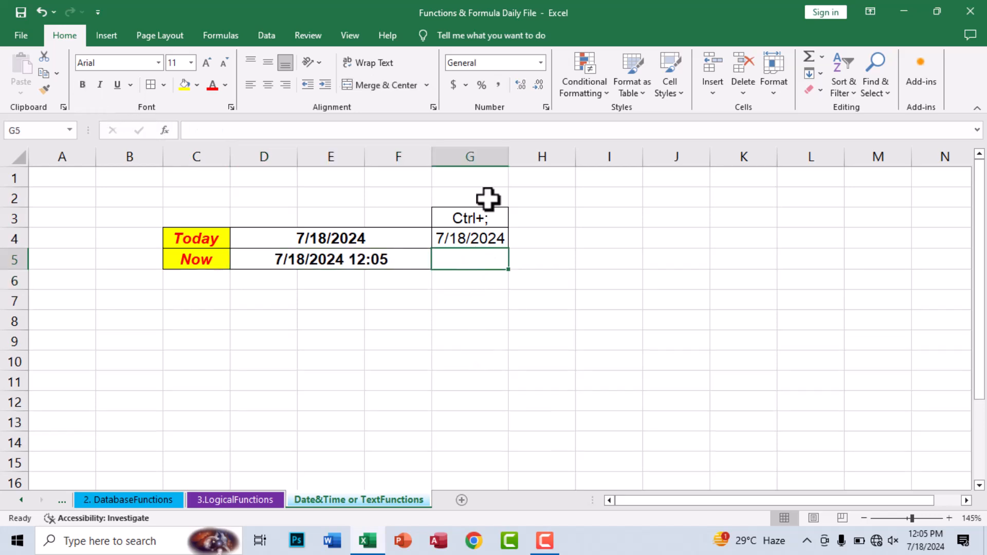
Step: Label H3 'Ctrl+Shift+;' and insert the fixed current time 12:05 PM in H4
click(529, 214)
text(Ctrl+Shift+)
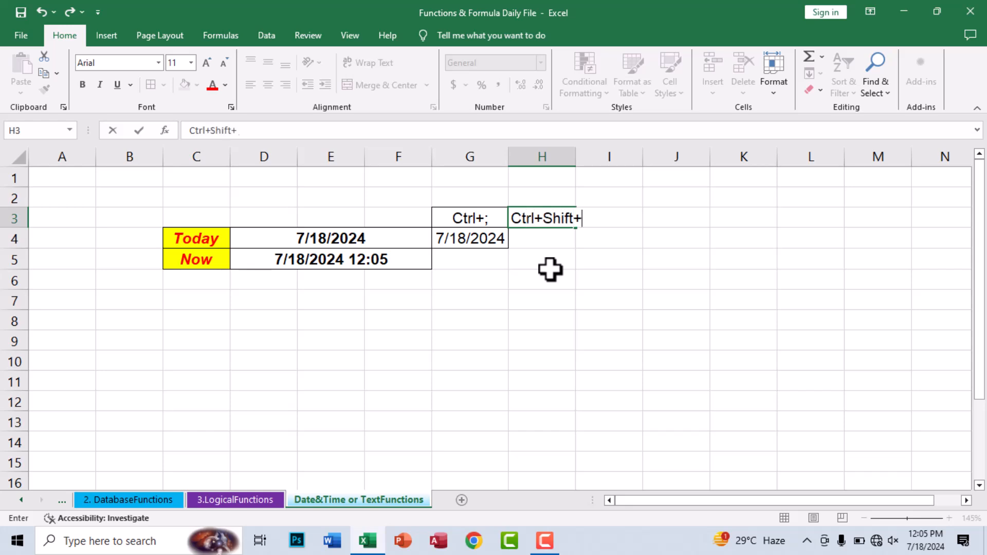
text(;)
key(Return)
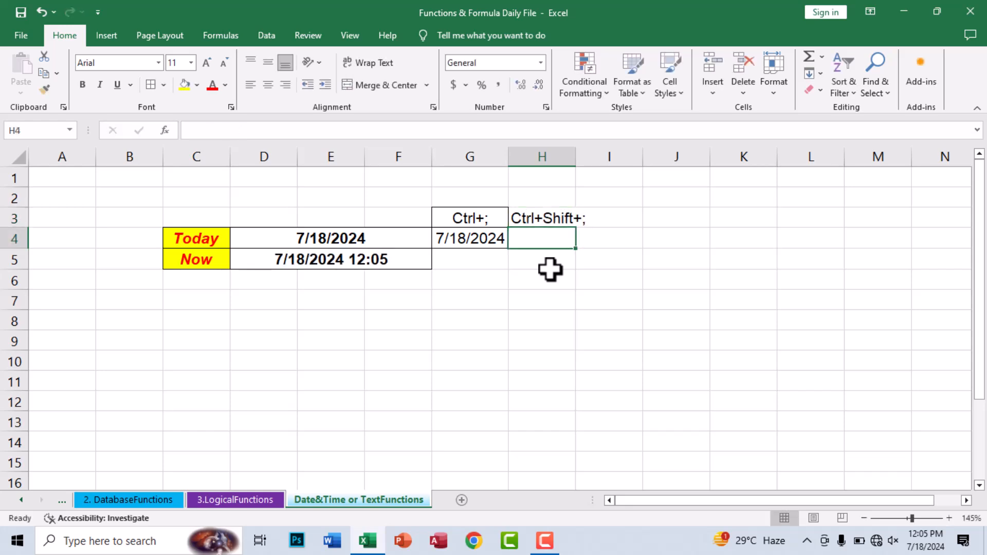
key(ctrl+shift+semicolon)
key(Return)
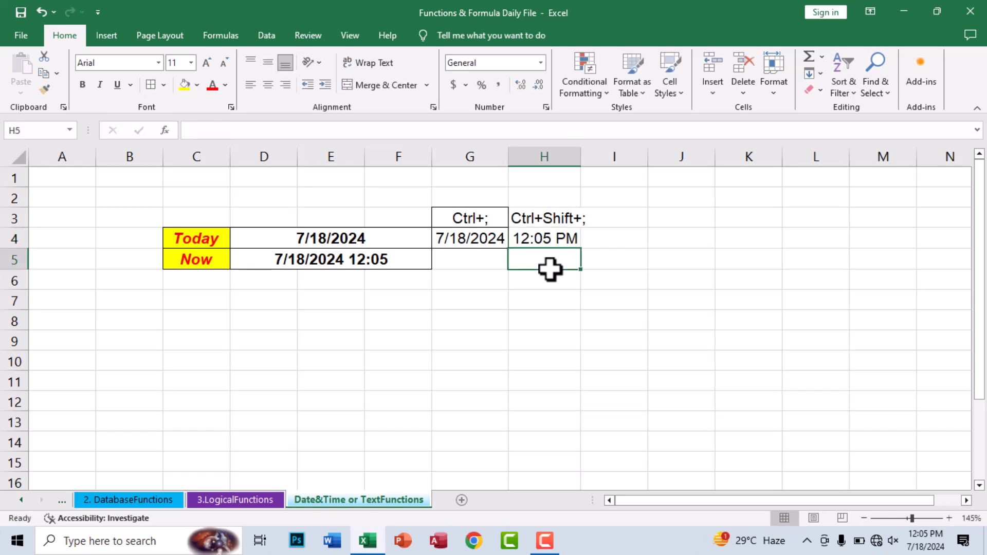
Step: Autofit column H and centre the G3:H4 date and time examples
double_click(583, 156)
drag(494, 221, 549, 240)
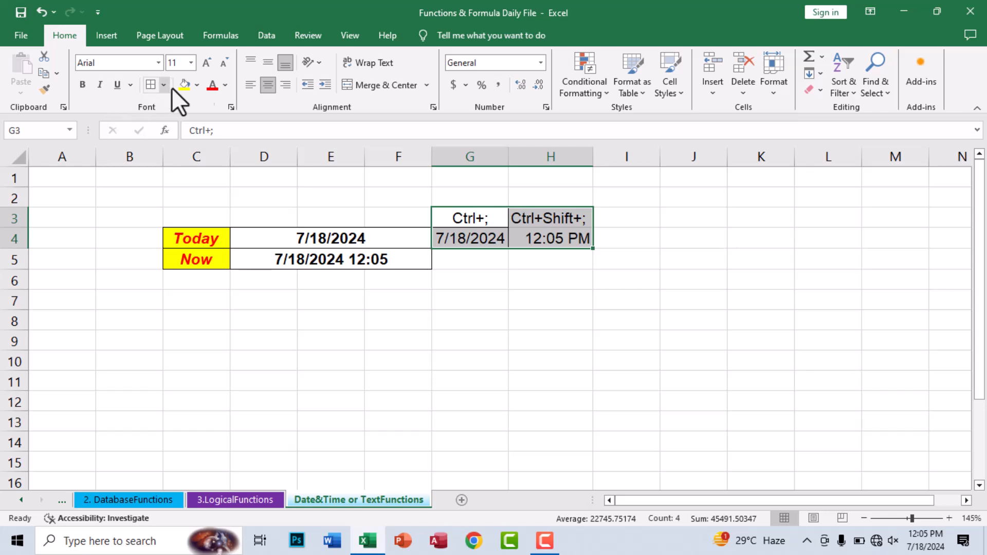
click(260, 87)
click(260, 87)
click(532, 293)
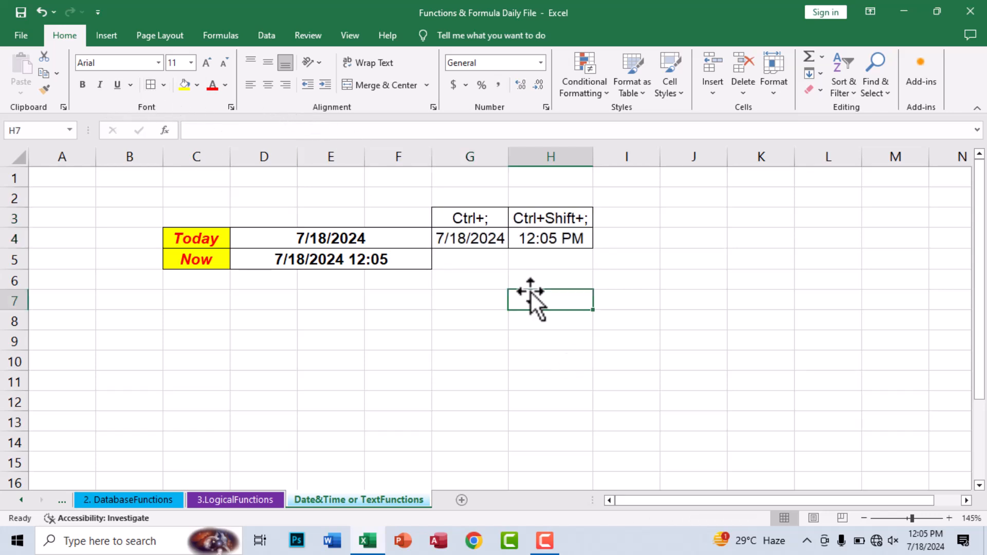
click(308, 323)
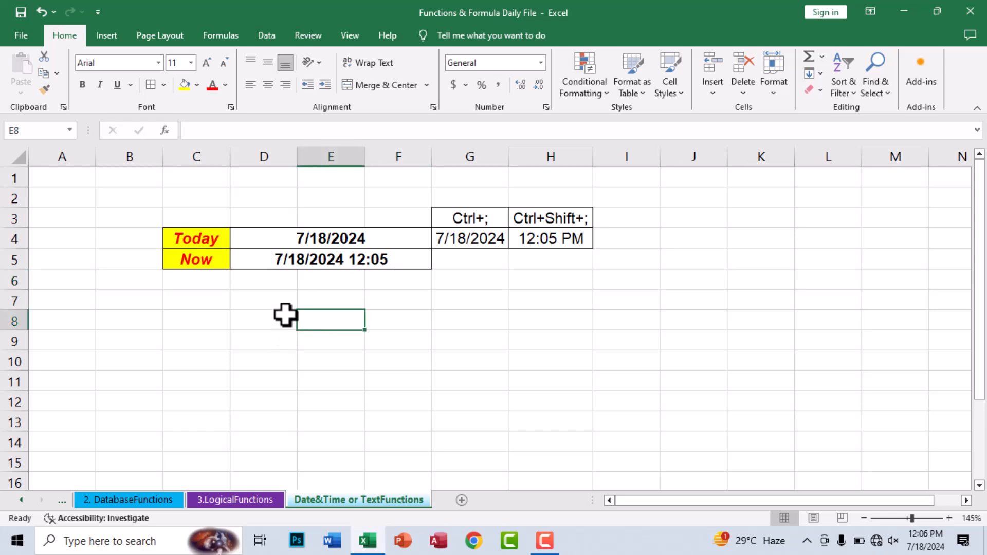
Step: Format the G3:H3 headers yellow with red bold italic text and refit column H
drag(468, 216, 550, 218)
click(181, 89)
click(213, 86)
click(81, 85)
click(100, 86)
click(492, 293)
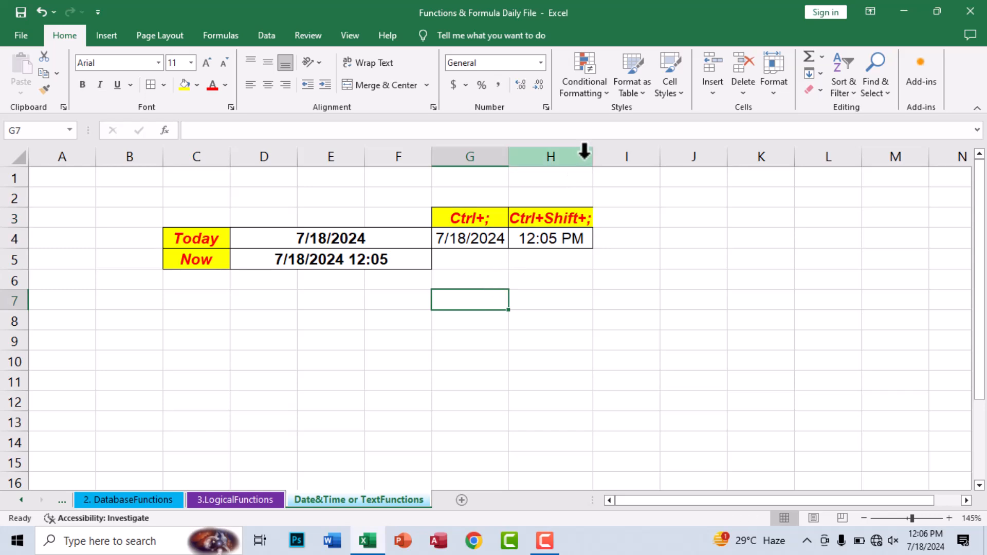
double_click(592, 155)
Step: Select cell C8 to start the new label list
click(502, 156)
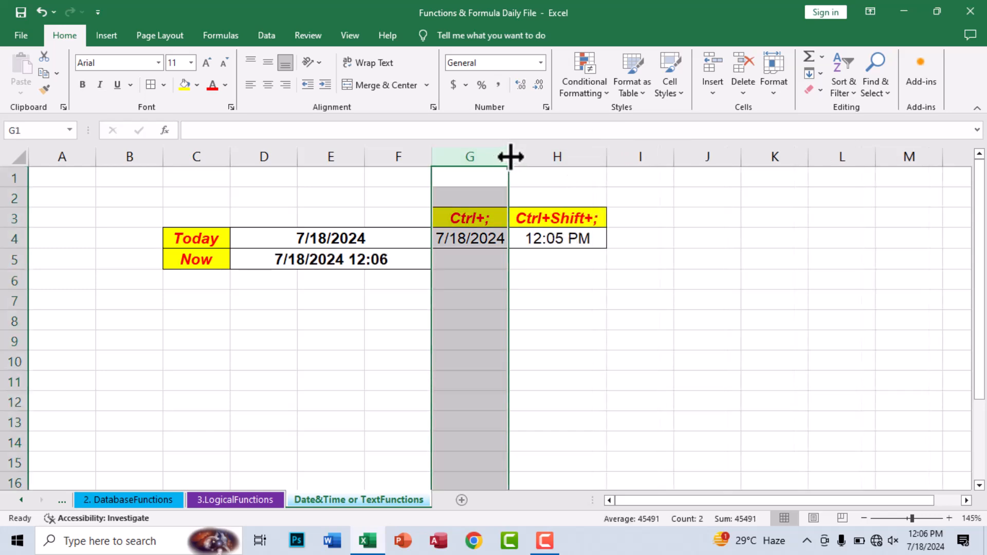
click(504, 301)
click(506, 361)
click(216, 304)
click(239, 318)
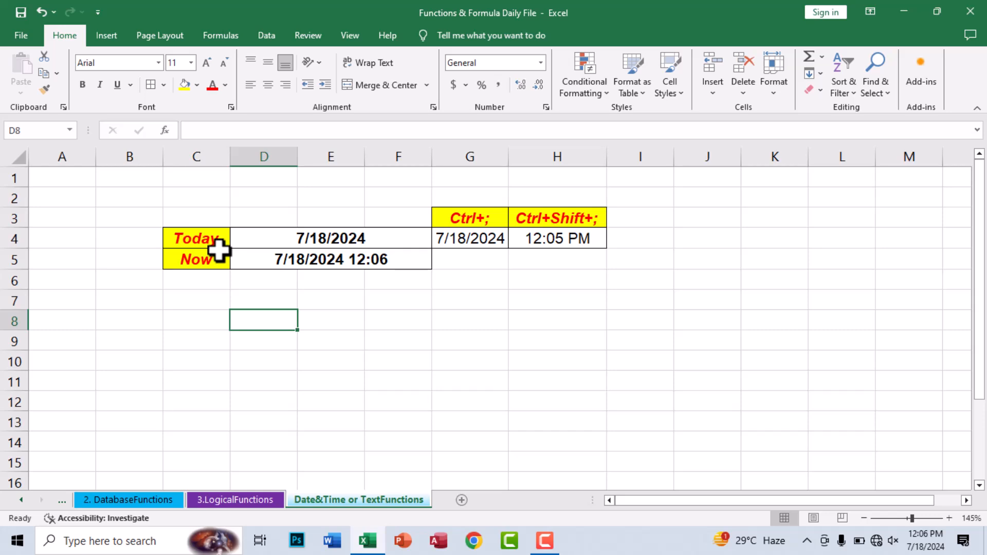
click(220, 245)
click(353, 284)
click(329, 363)
click(163, 320)
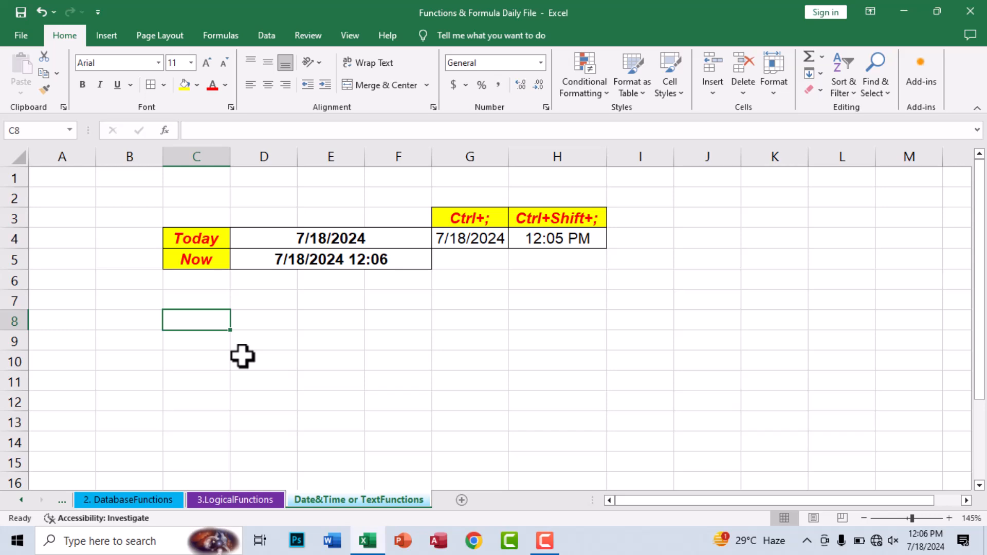
Step: Type labels Hour, Minute, Second in C8:C10 and Year, Month, Day in C12:C14
text(Hour)
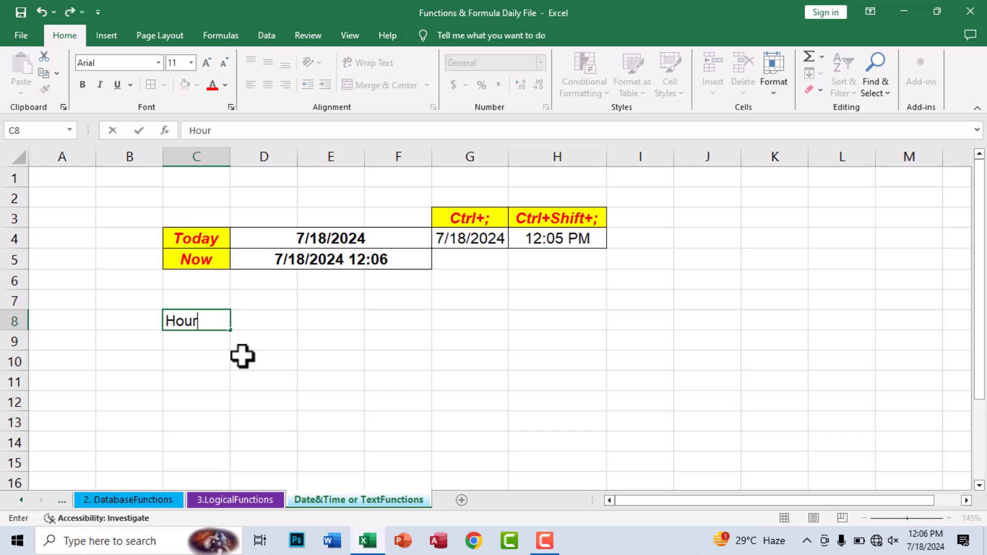
key(Return)
text(Minut)
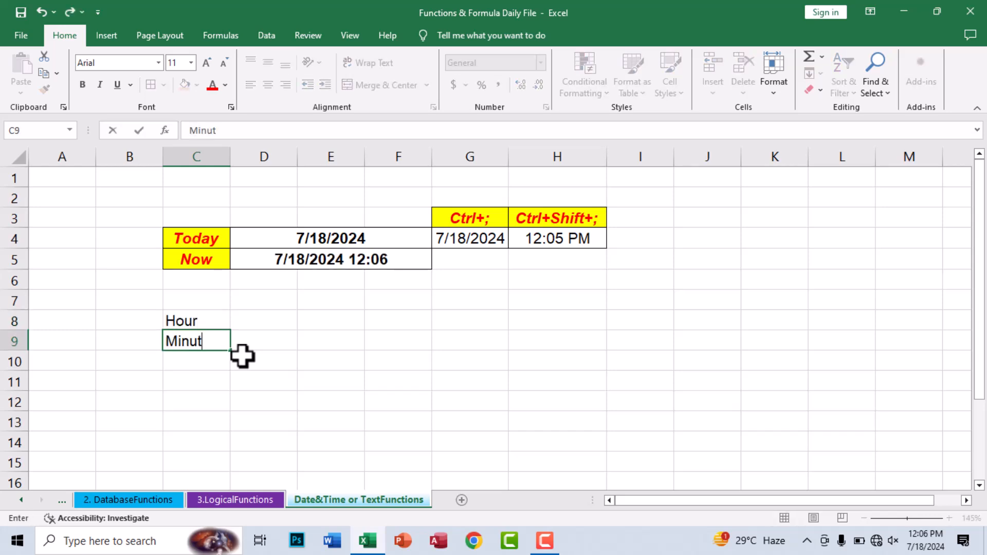
text(e)
key(Return)
text(Second)
key(Return)
key(Return)
text(Year)
key(Return)
text(Month)
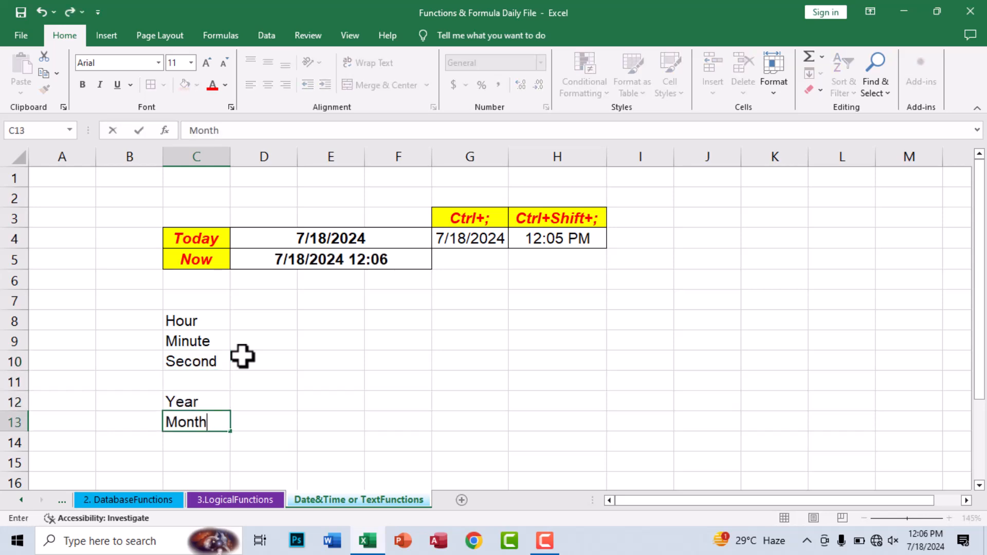
key(Return)
text(D)
key(Return)
key(Up)
key(Up)
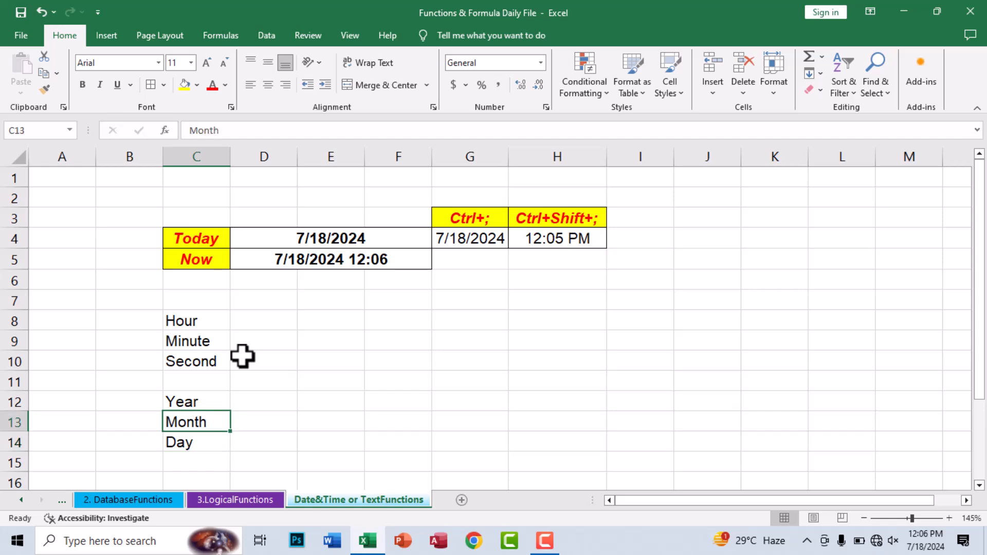
Step: Apply All Borders to the C8:F10 and C12:F14 blocks
drag(212, 324, 414, 372)
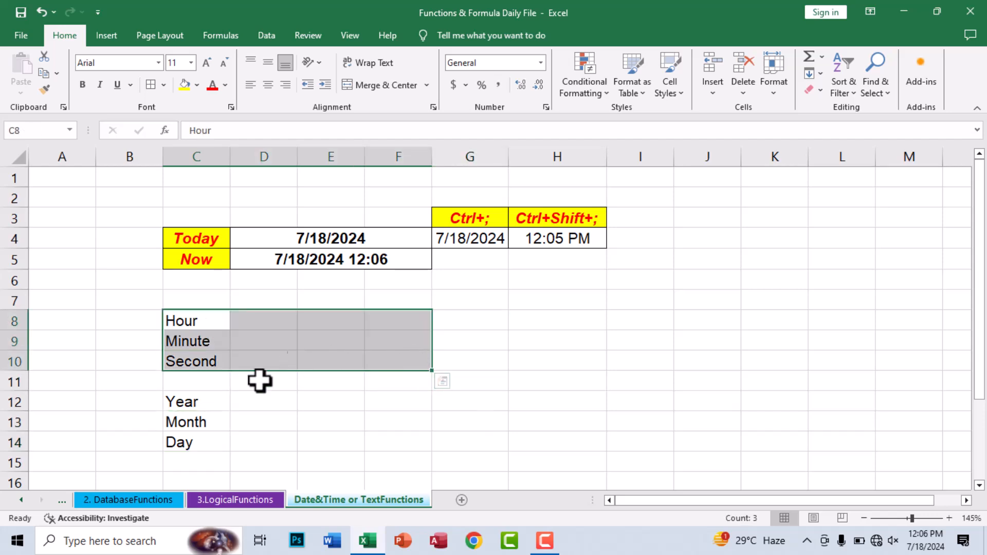
drag(198, 403, 392, 445)
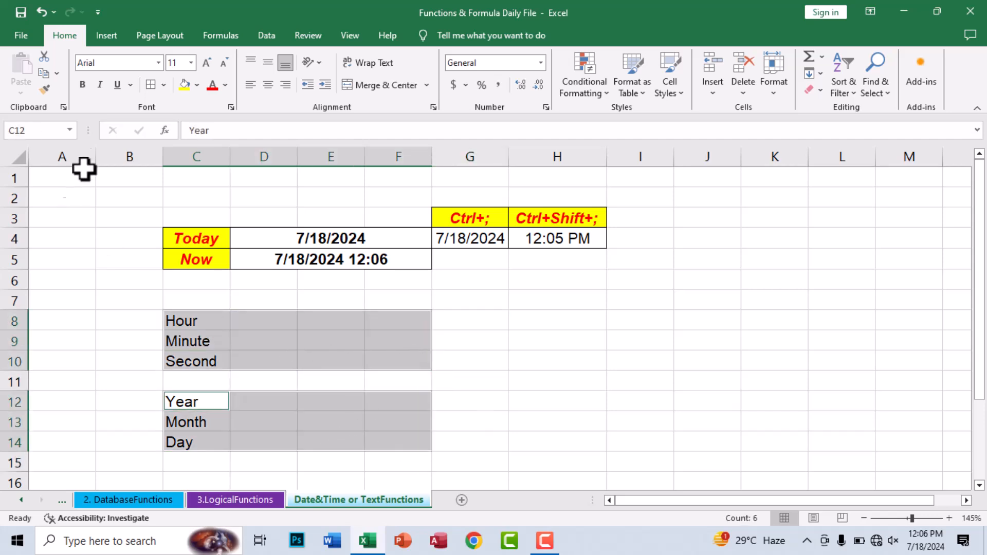
click(151, 84)
click(196, 337)
Step: Give the six time and date labels yellow fill with red bold italic text
drag(176, 318, 178, 366)
drag(175, 404, 180, 442)
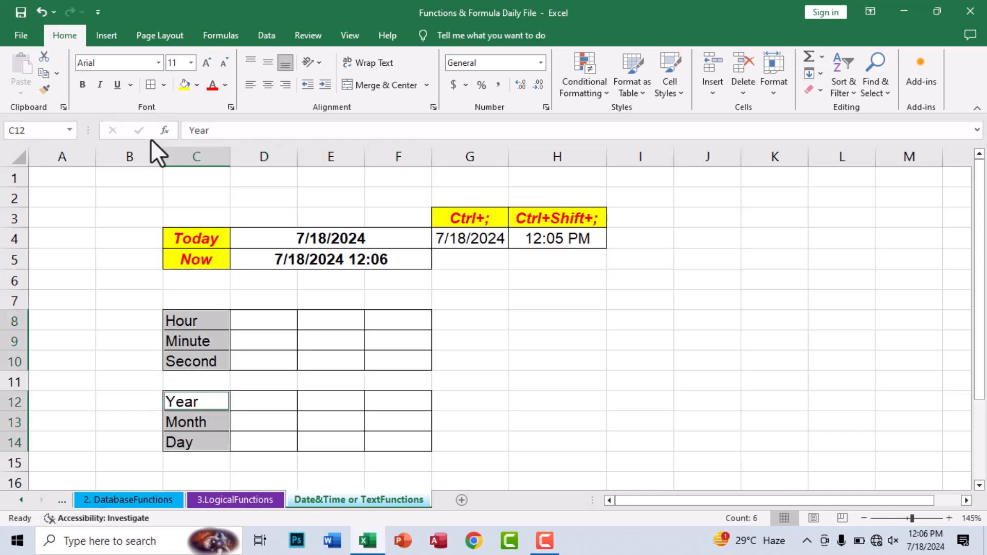
click(185, 84)
click(213, 85)
click(82, 84)
click(99, 85)
Step: Left-align the Today and Now labels in C4:C5
drag(213, 237, 198, 260)
click(242, 302)
click(273, 382)
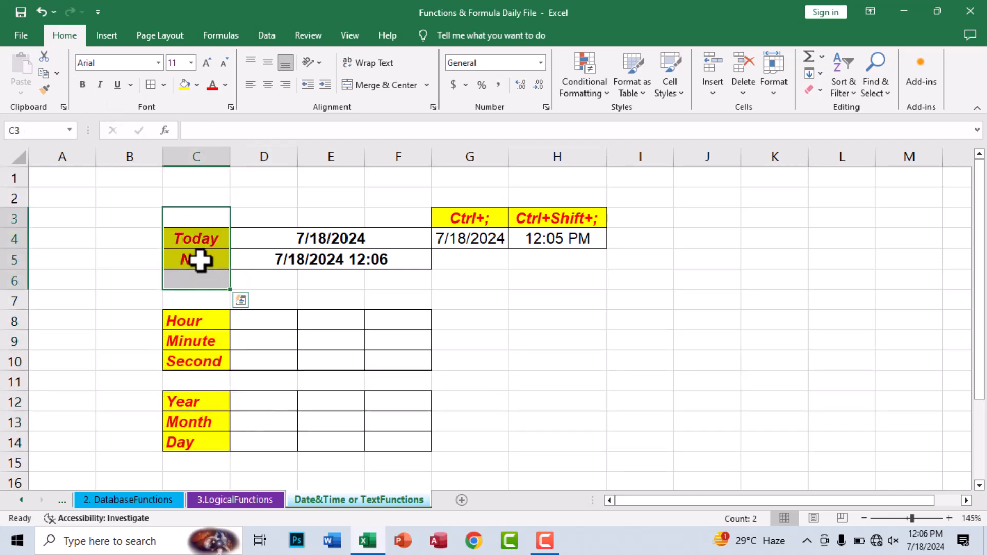
click(251, 84)
click(278, 280)
click(264, 382)
Step: Start an =HOUR( formula in D8
click(242, 319)
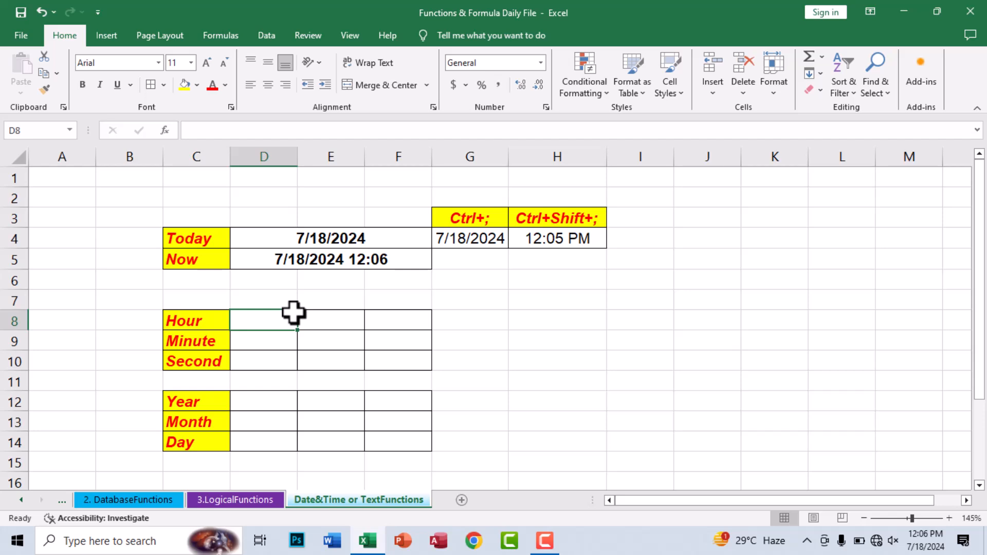
text(=hour)
key(Tab)
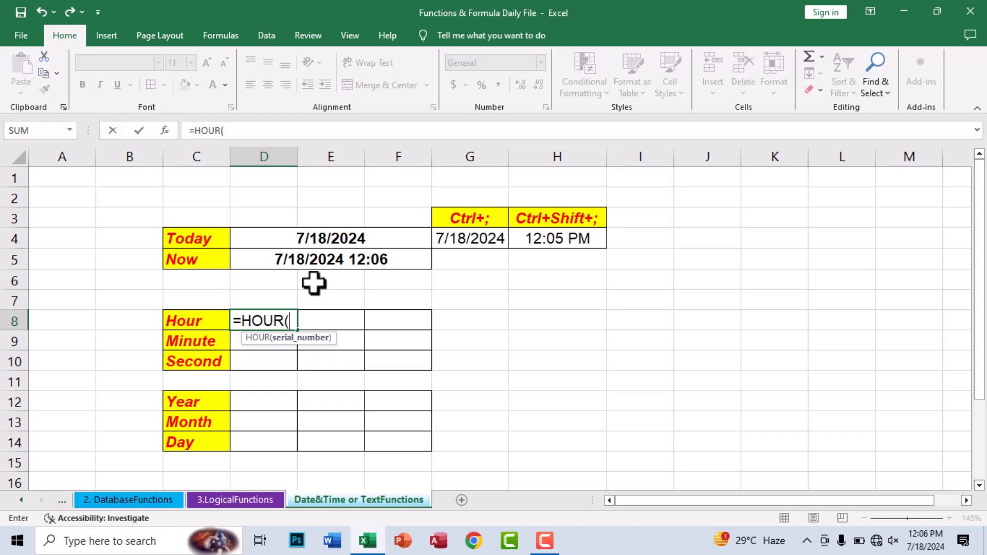
Step: Complete =HOUR(D5) in D8, then center and bold the result 12
click(319, 260)
key(ctrl+Return)
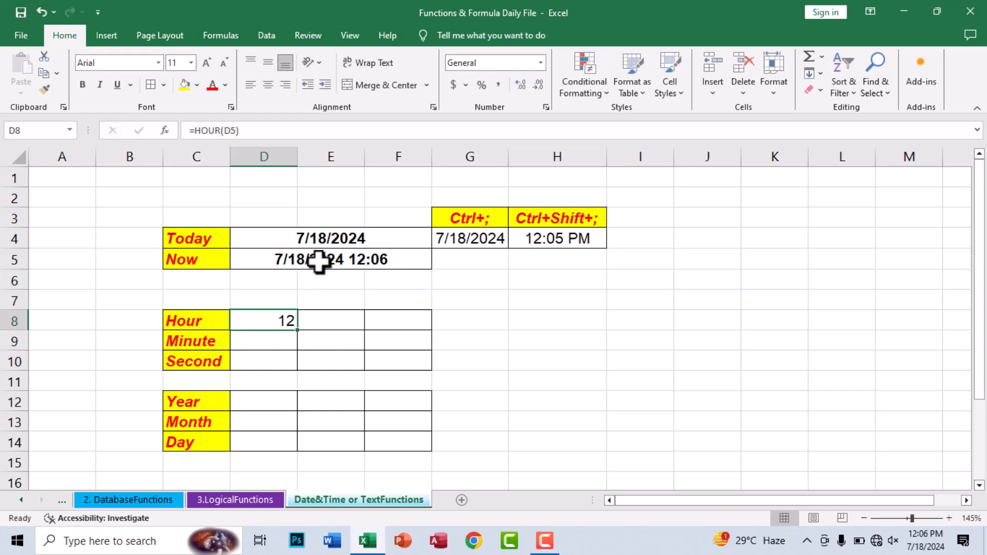
click(269, 83)
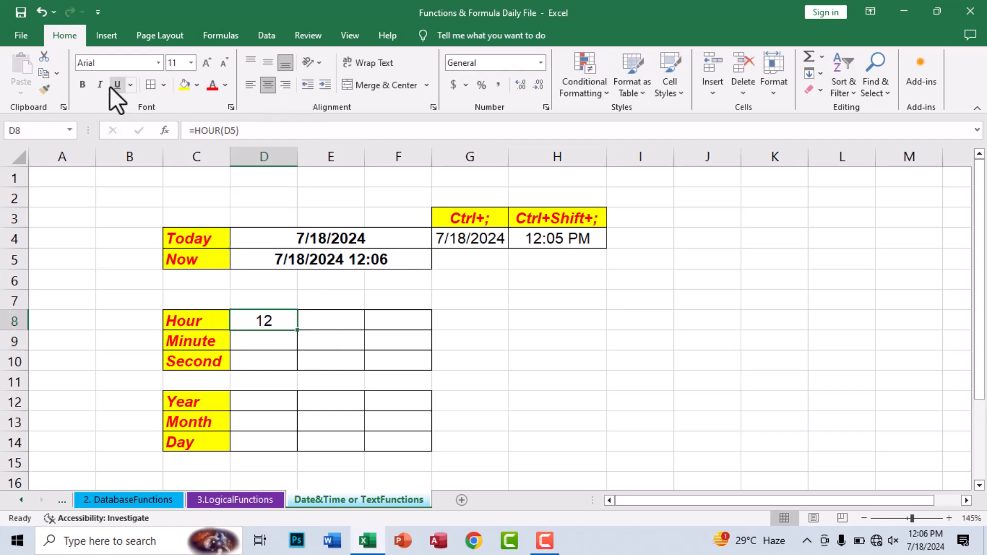
click(82, 84)
Step: Enter =HOUR("12:00") in E8 to return 12
click(320, 318)
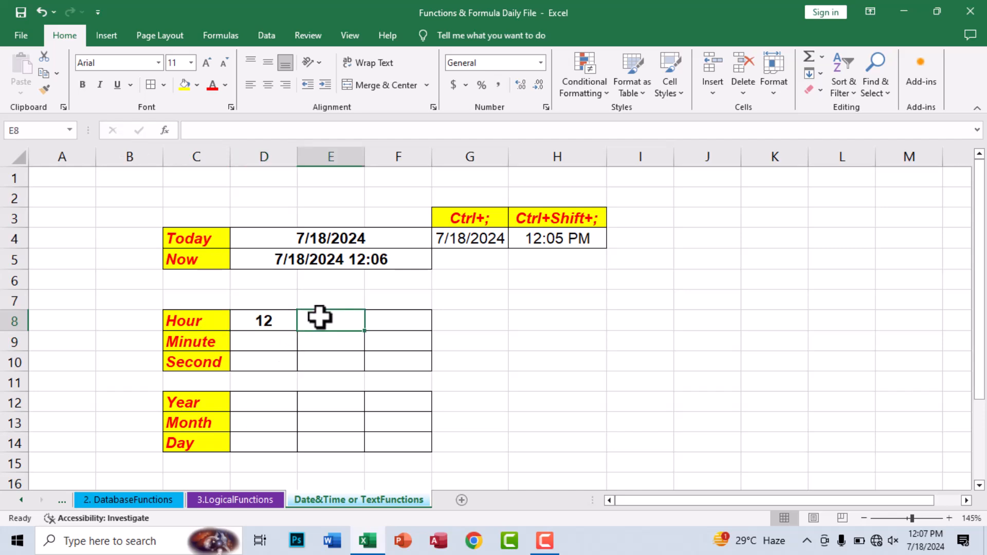
text(-)
key(BackSpace)
text(=hou)
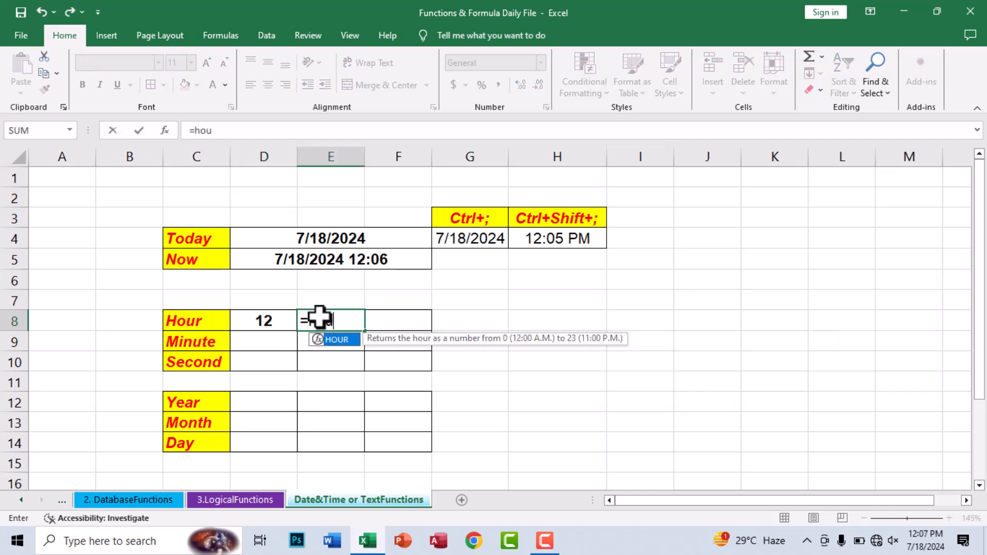
key(Tab)
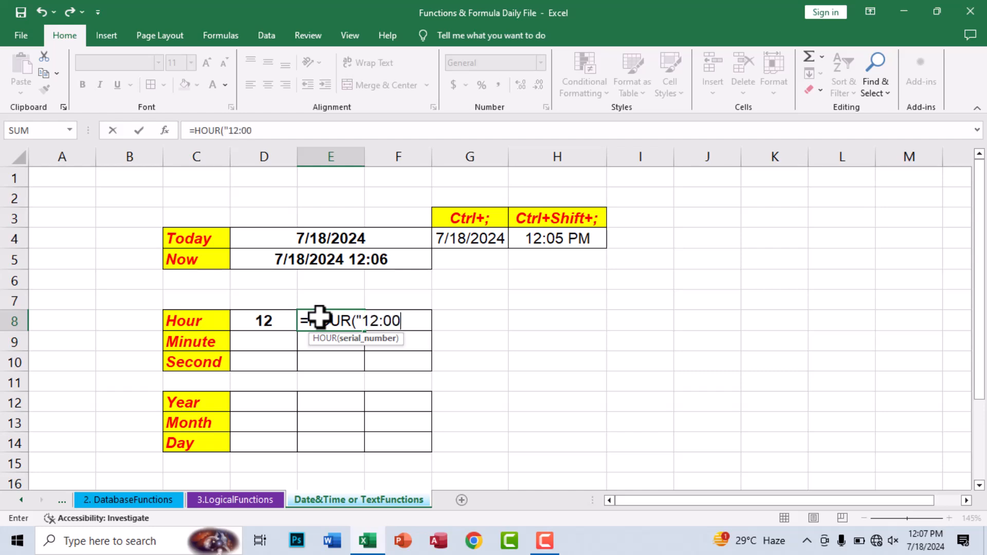
text("12:00")
key(Return)
click(319, 317)
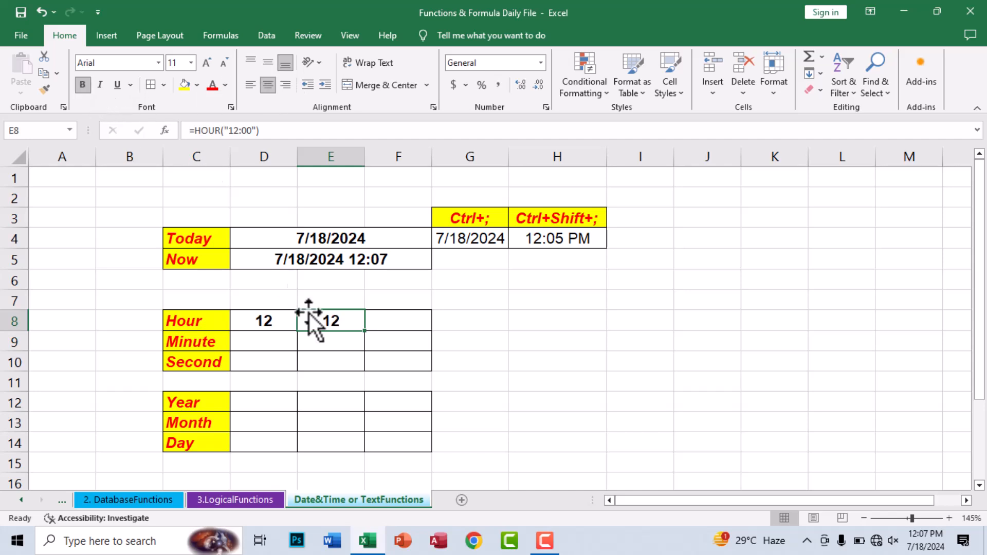
Step: Enter =HOUR(NOW()) in F8, accepting the parenthesis correction, and bold the result
click(408, 315)
text(=)
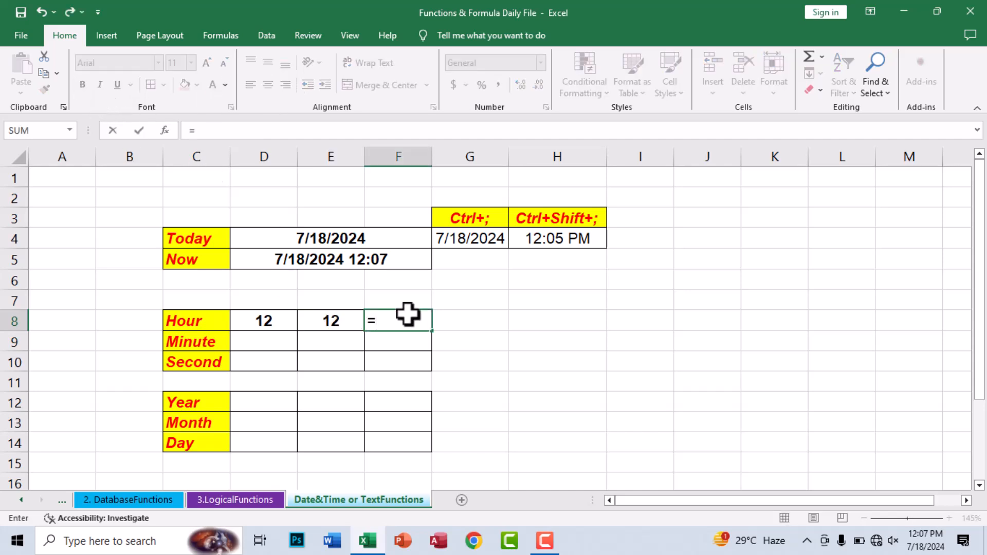
text(hour)
key(Tab)
text(now)
key(Tab)
key(Return)
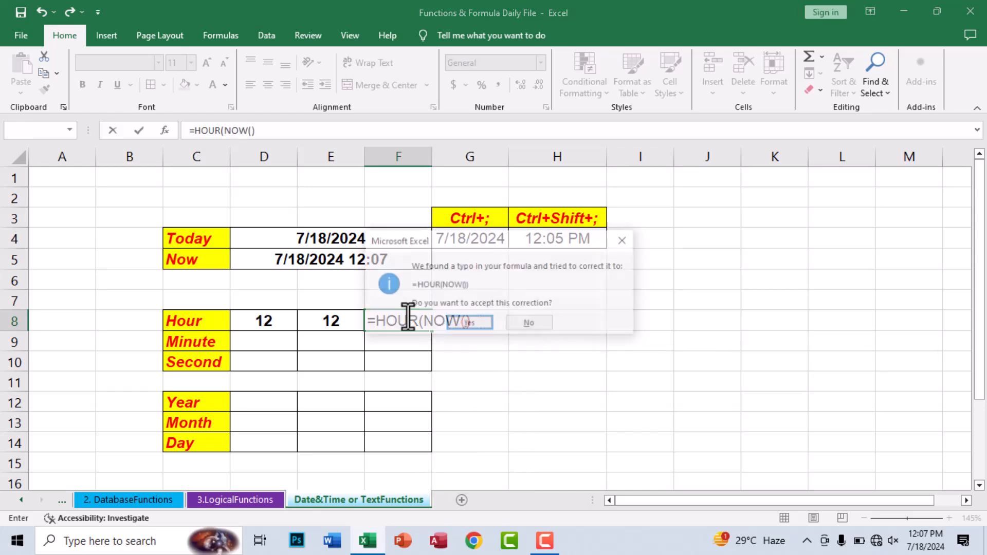
key(Return)
click(413, 319)
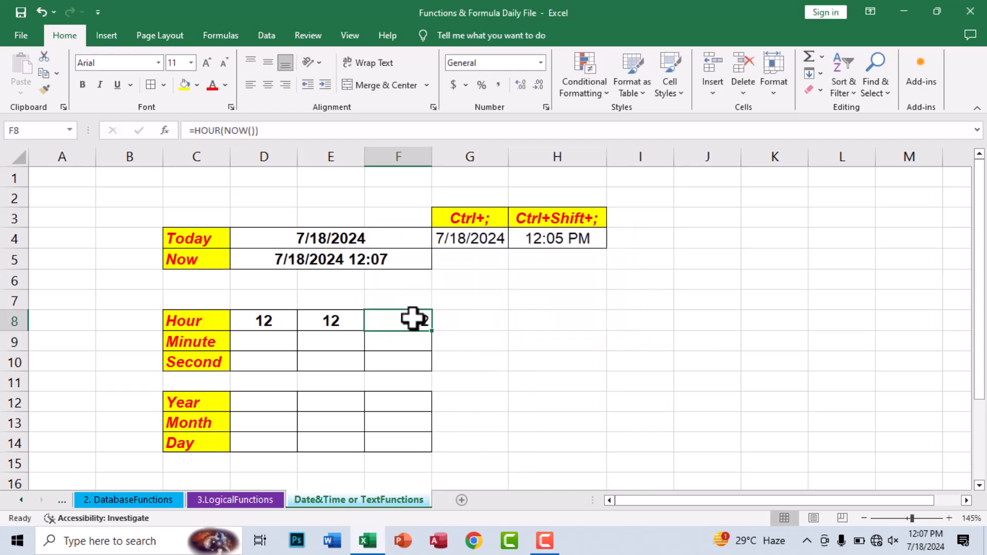
click(77, 91)
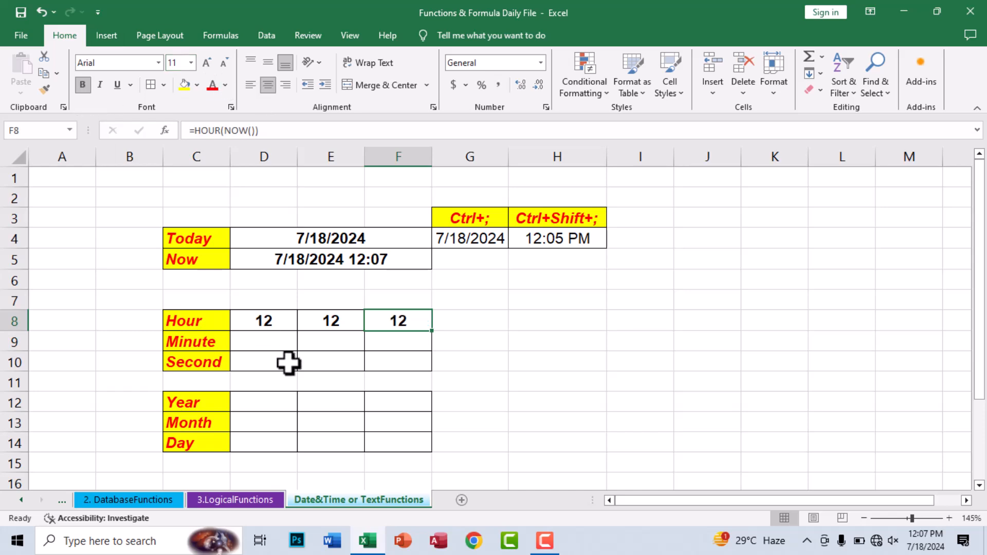
drag(347, 383, 326, 361)
click(276, 343)
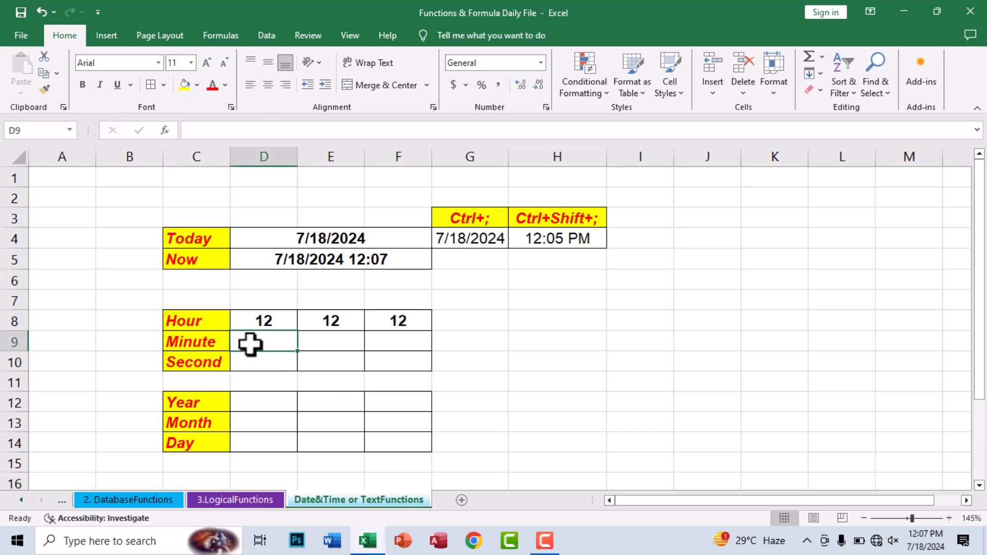
Step: Enter =MINUTE(D5) in D9, referencing the Now cell
text(=MIN()
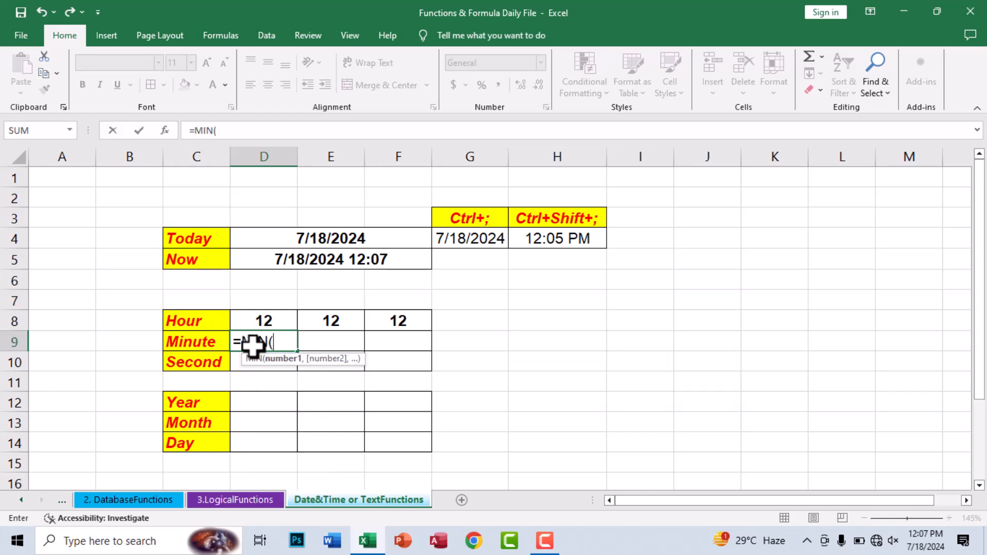
key(BackSpace)
key(BackSpace)
key(BackSpace)
text(INUTE()
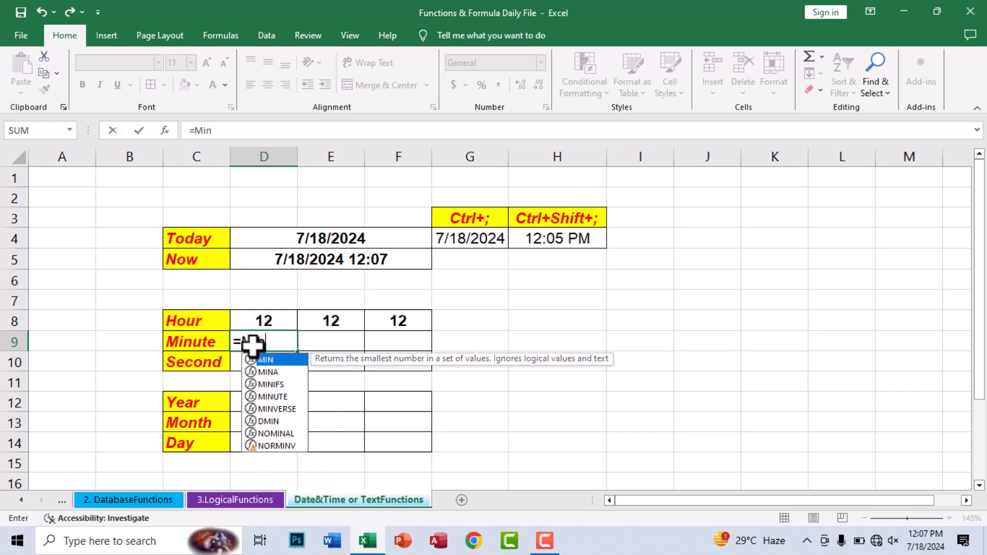
click(307, 255)
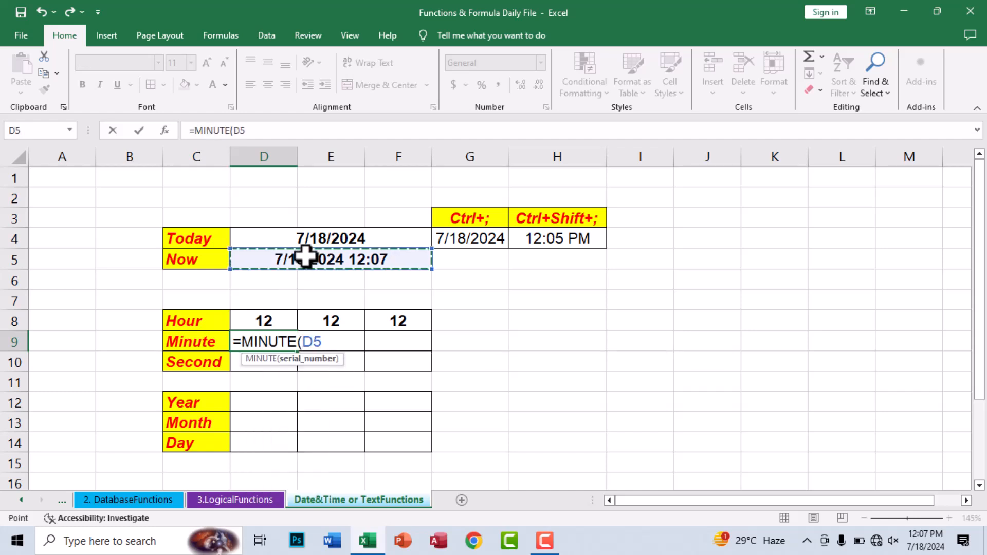
key(ctrl+Return)
Step: Enter =MINUTE("12:45") in E9 to return 45
key(Right)
text(=ho)
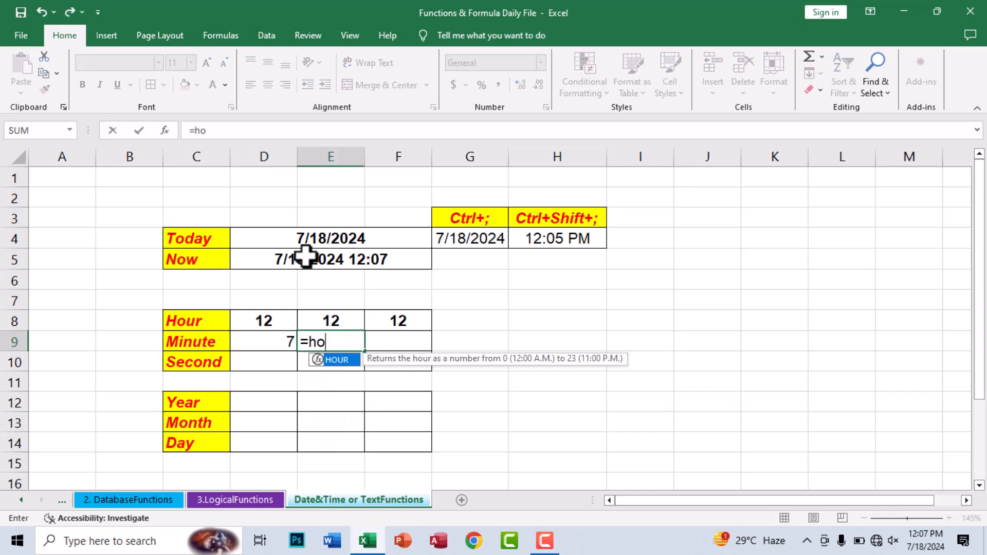
key(BackSpace)
key(BackSpace)
text(minu)
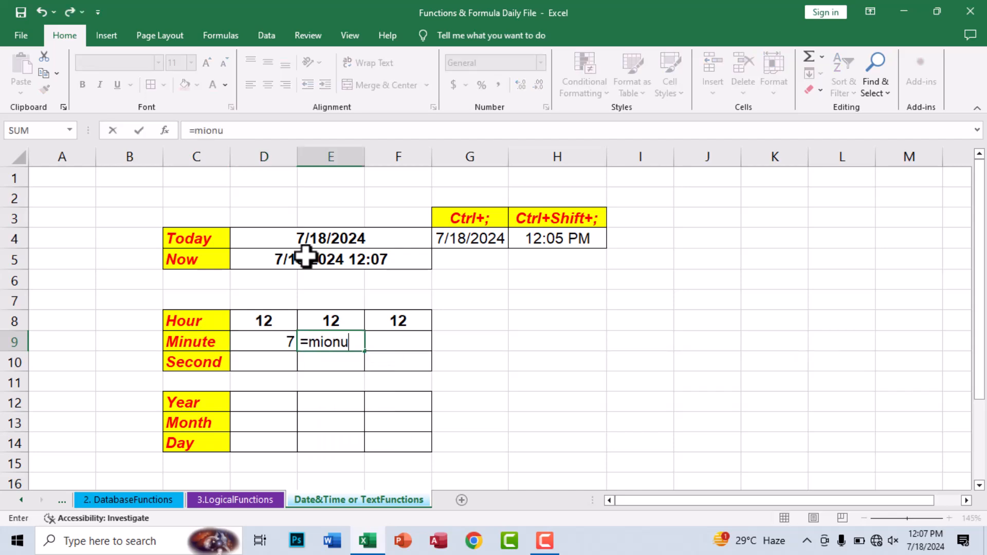
key(BackSpace)
key(BackSpace)
text(nu)
key(Tab)
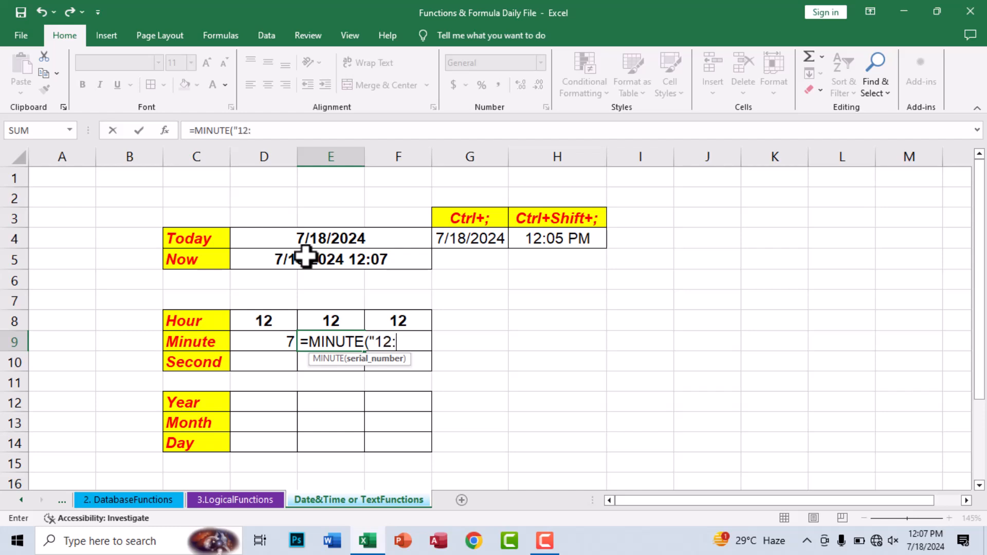
key(ctrl+Return)
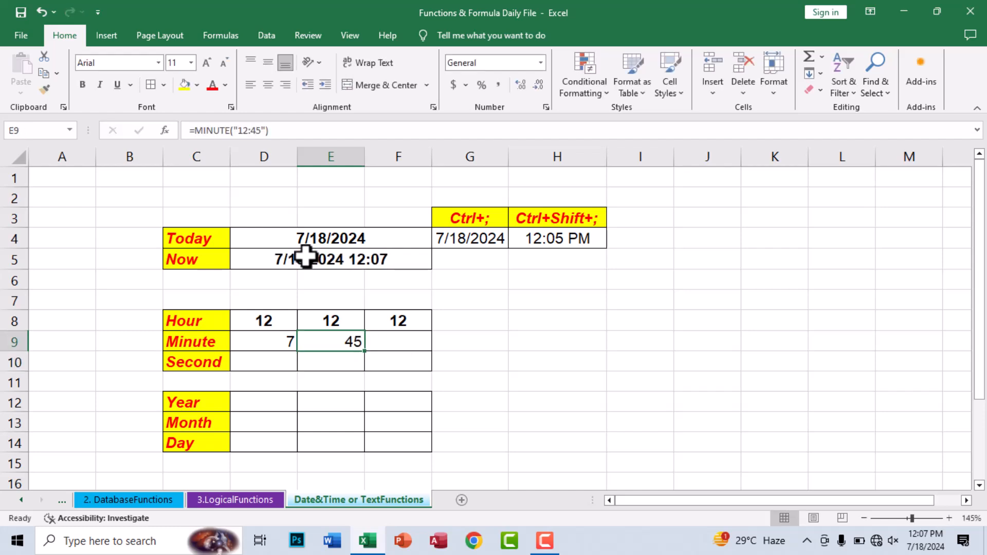
Step: Enter =MINUTE(NOW()) in F9
key(Right)
text(=minut)
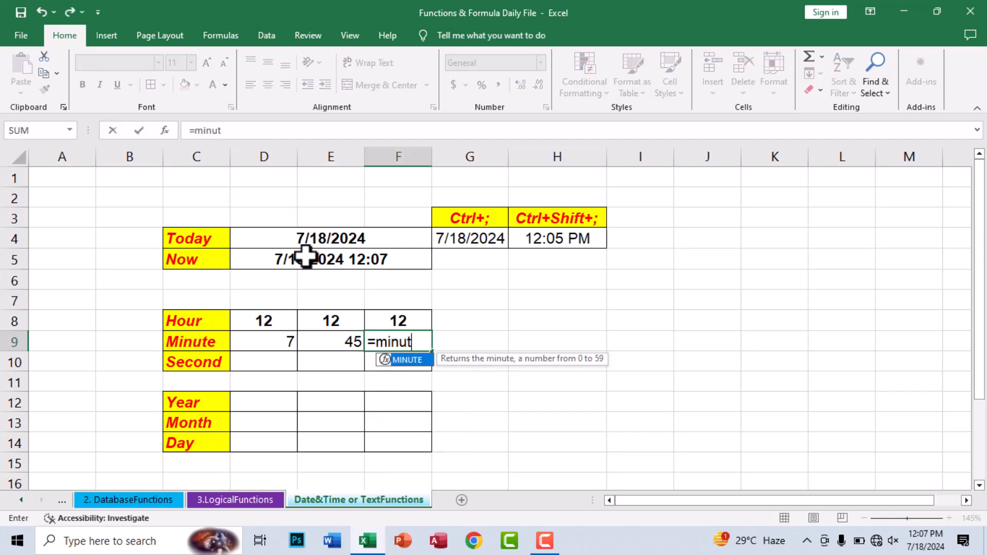
key(Tab)
text(now)
key(Tab)
key(Return)
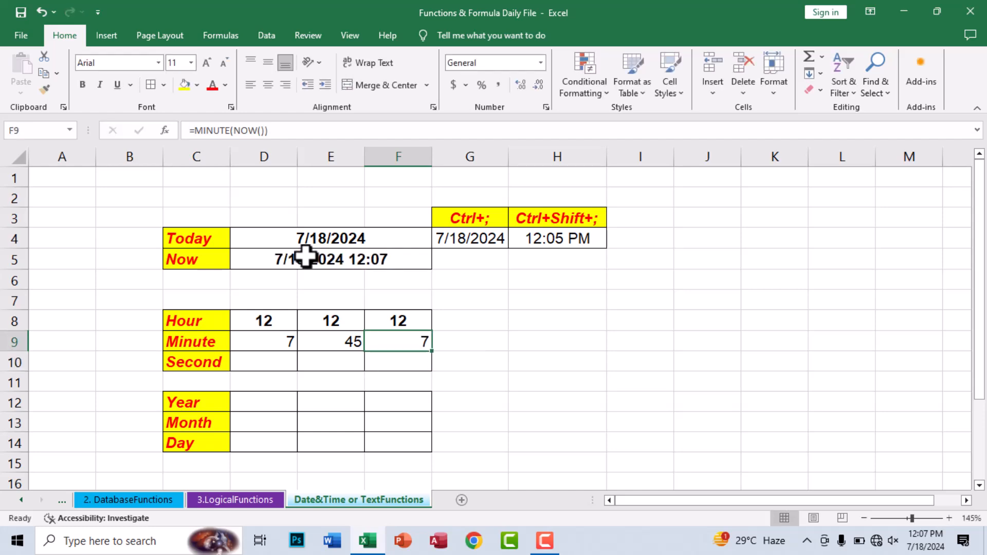
Step: Center and bold the Minute results 7, 45 and 7 in D9:F9
drag(280, 339, 398, 346)
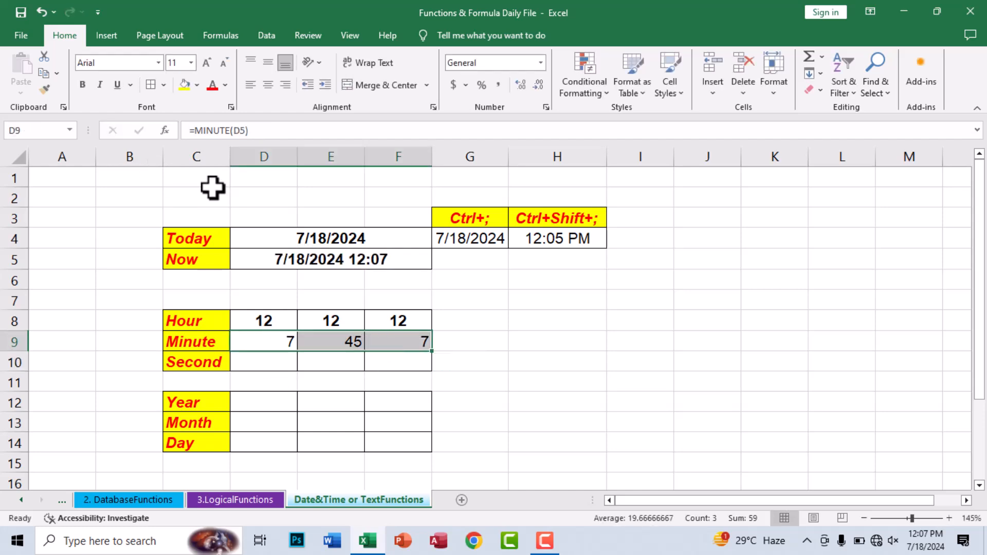
click(268, 85)
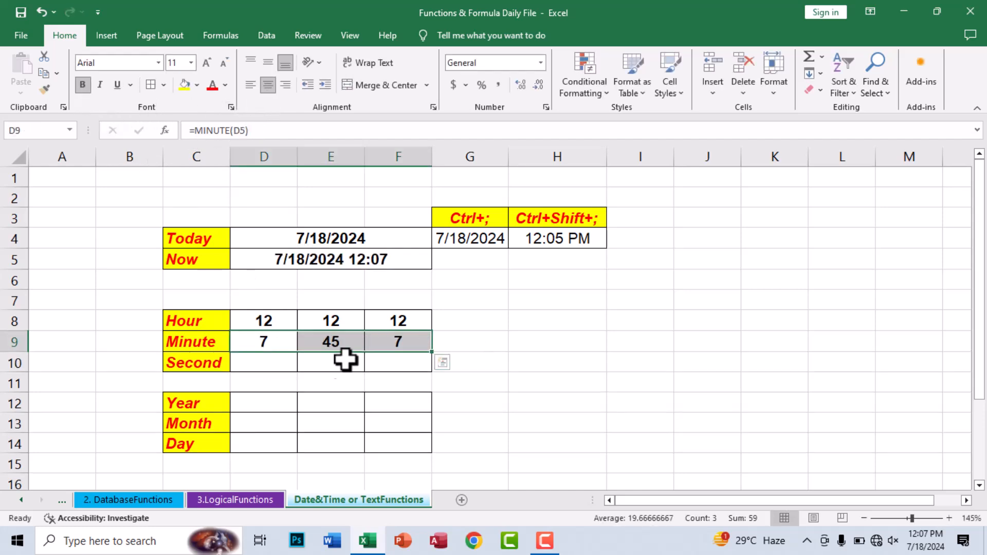
click(301, 397)
click(276, 359)
Step: Enter =SECOND(D5) in D10 and center the result 20
text(=seco)
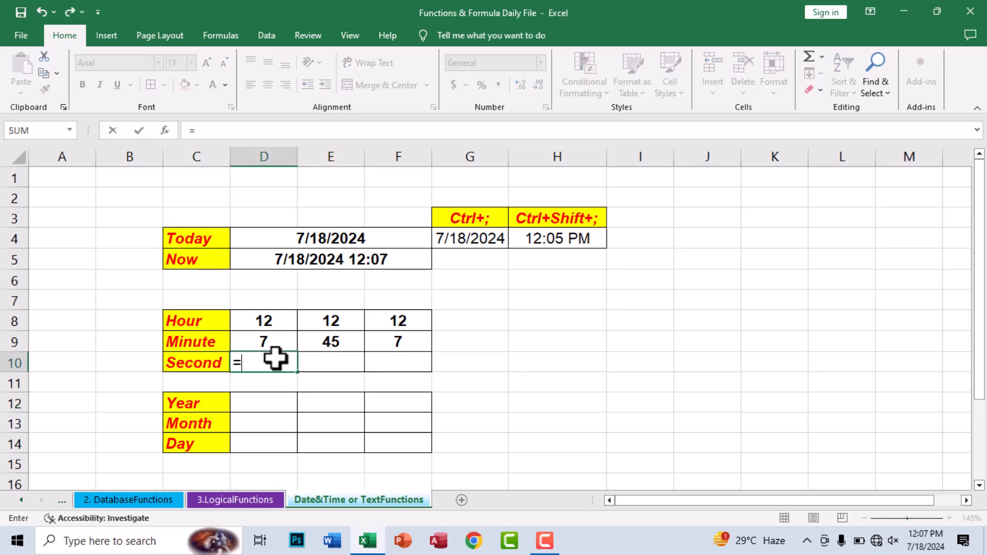
key(Tab)
click(383, 264)
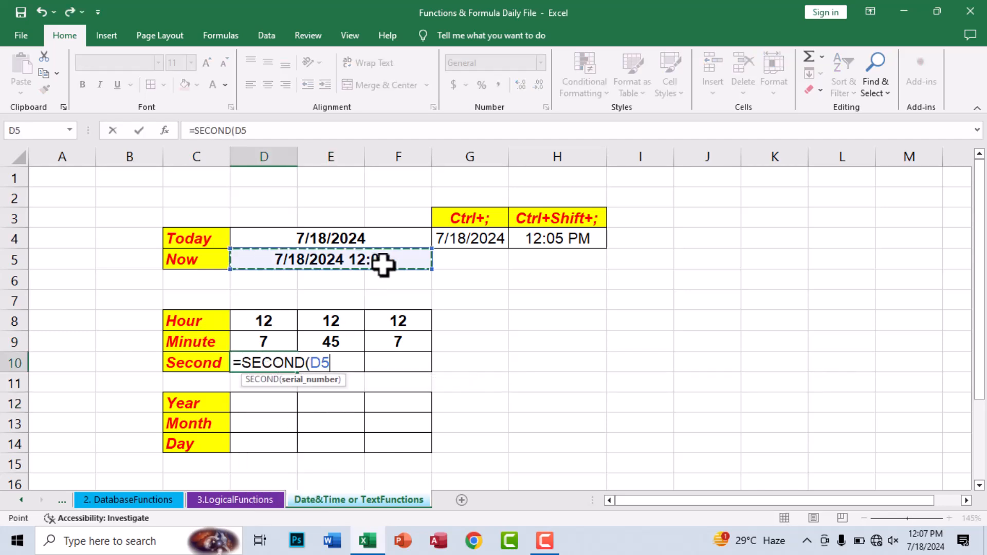
key(Return)
key(Up)
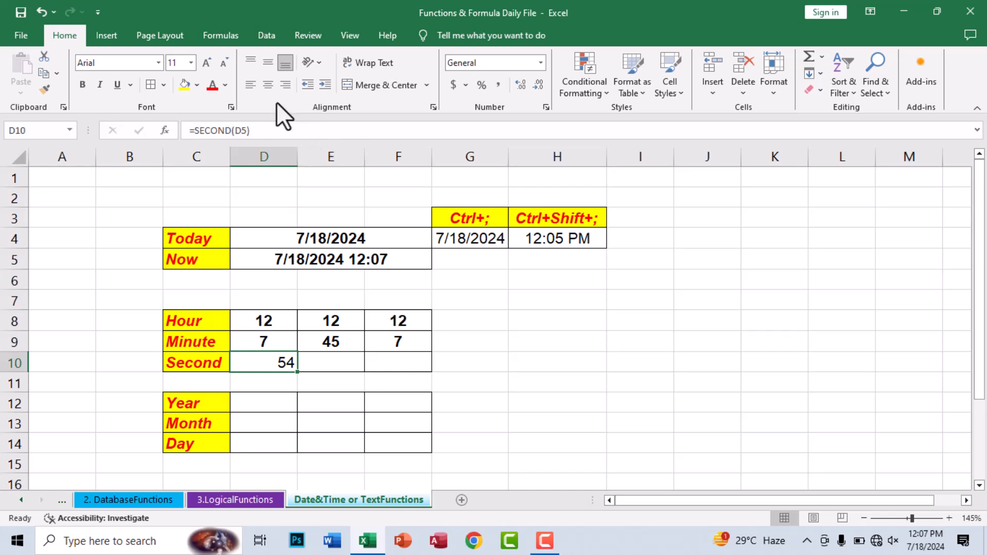
click(267, 85)
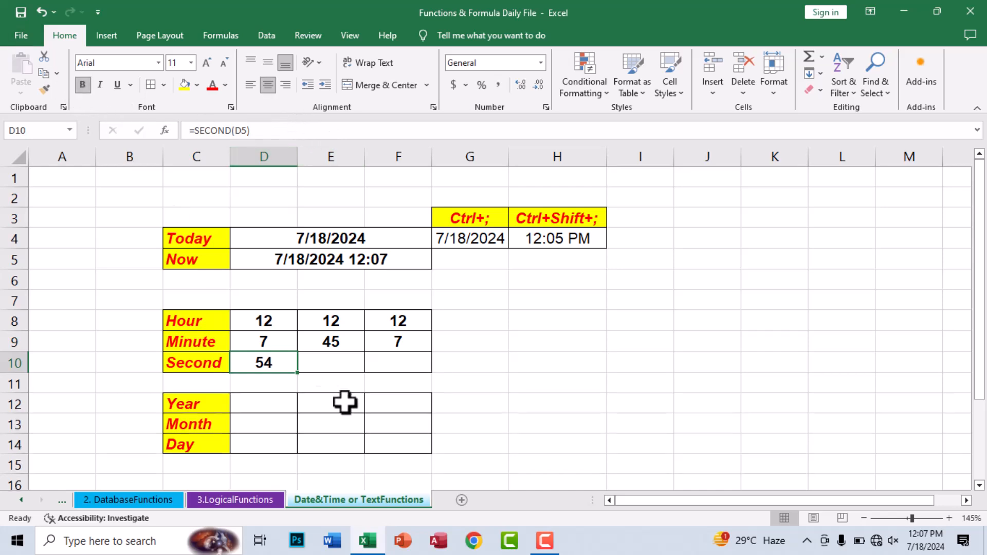
Step: Enter =SECOND("12:45:25") in E10, then center and bold the result 25
click(330, 366)
text(=SECO)
key(Tab)
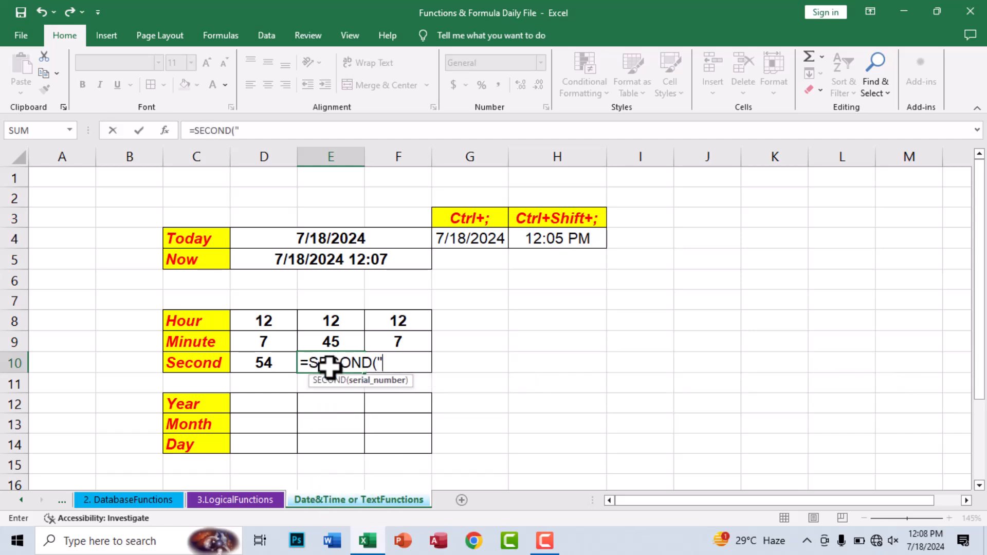
text("12:45:25"))
key(ctrl+Return)
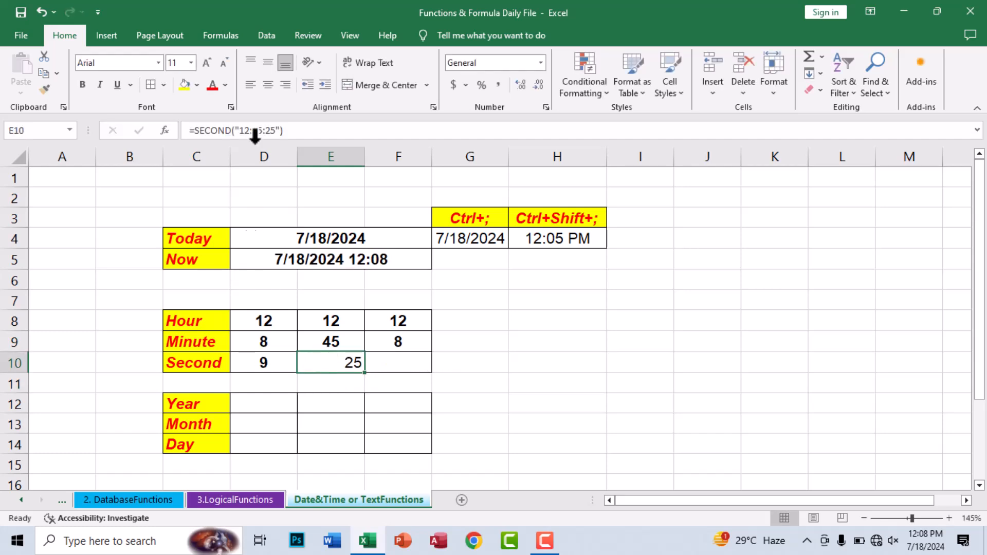
click(268, 84)
click(83, 82)
Step: Enter =SECOND(NOW()) in F10, then center and bold the result 20
click(380, 360)
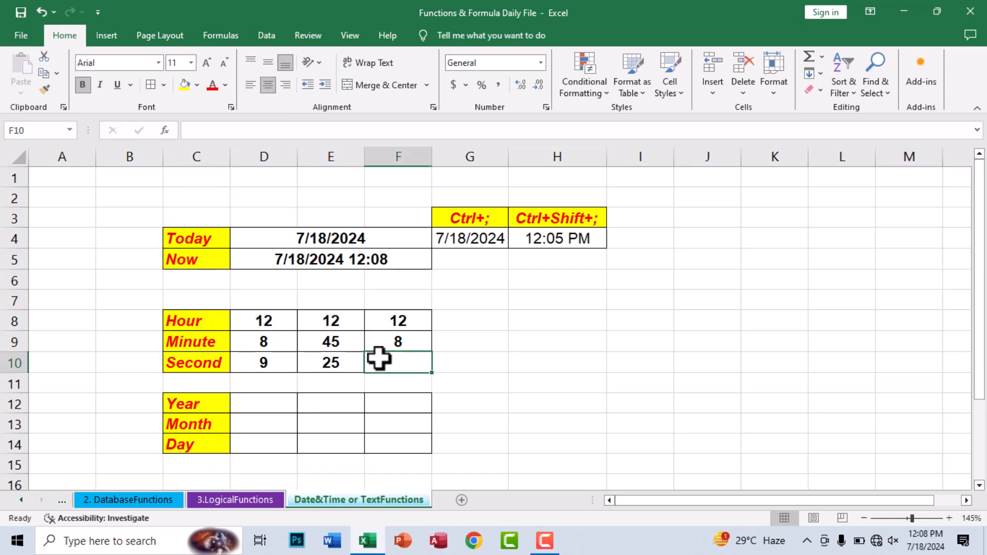
text(=)
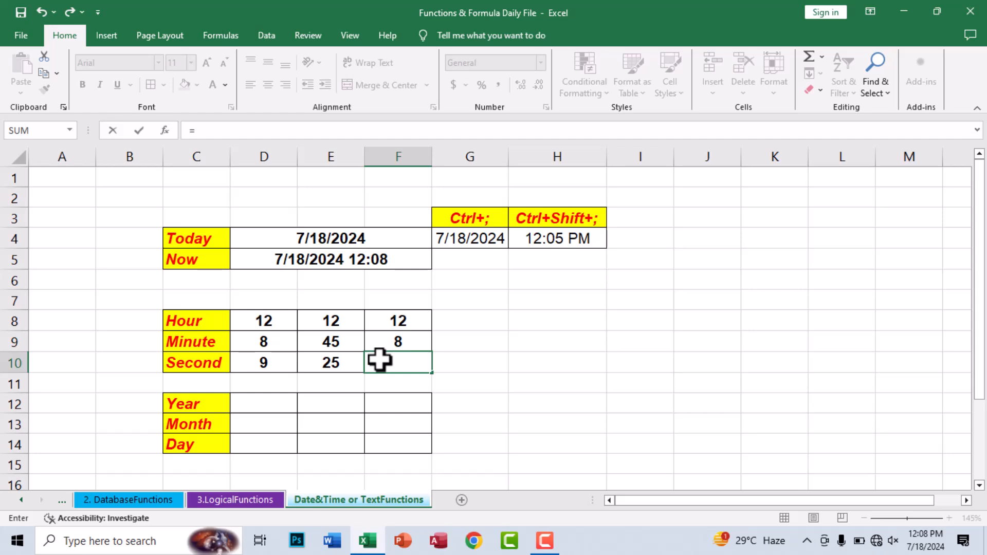
text(seco)
key(Tab)
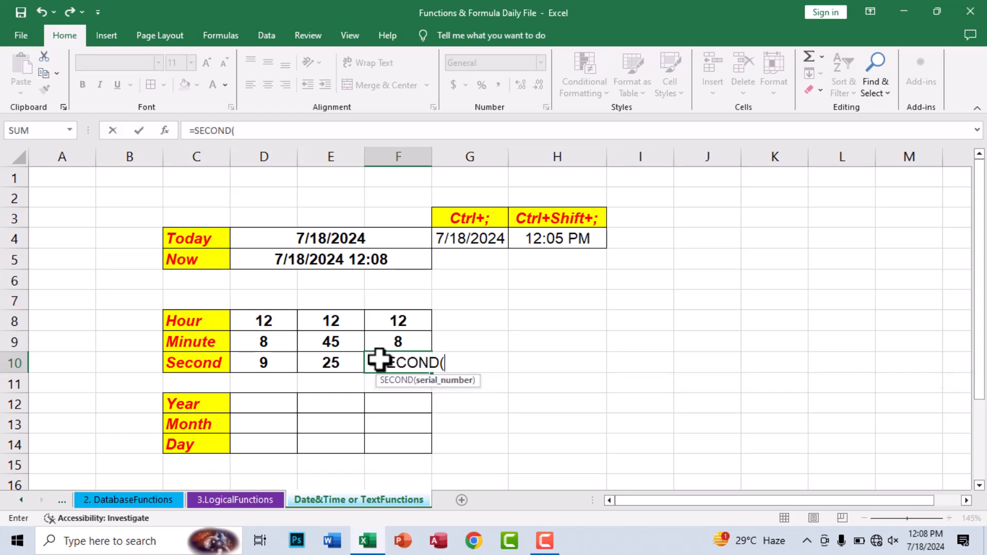
text(now)
key(Tab)
text()))
key(ctrl+Return)
click(268, 84)
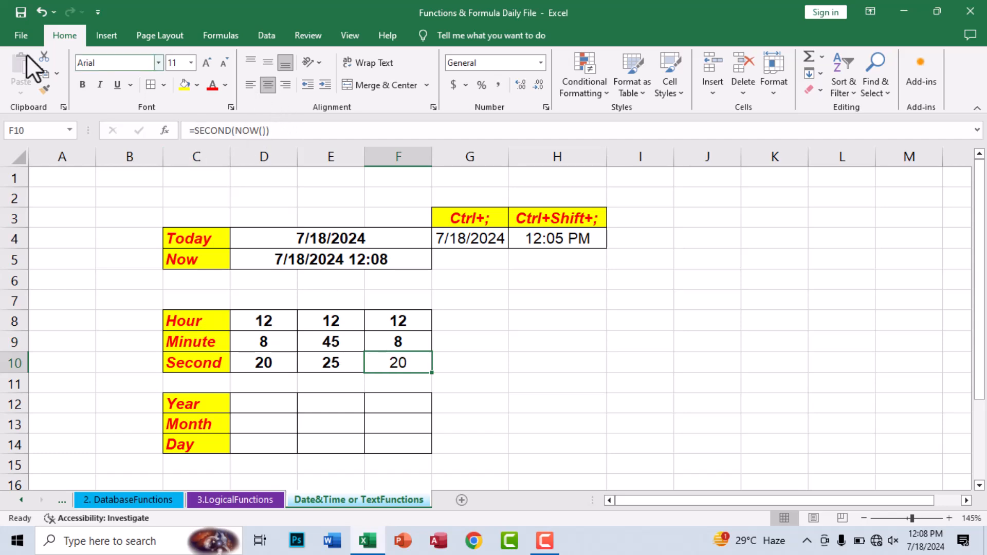
click(82, 84)
click(344, 329)
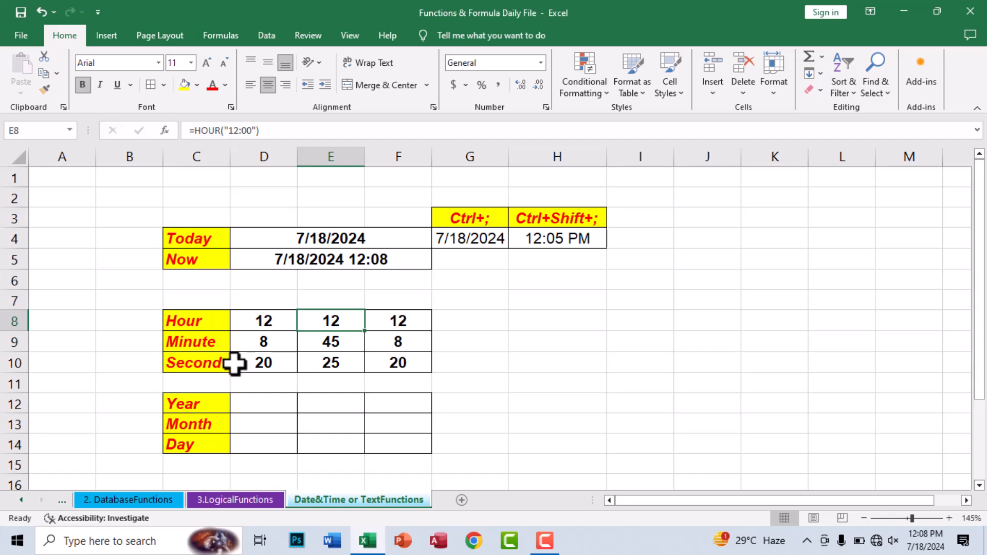
Step: Enter =YEAR of the Today cell in D12 and center the result 2024
scroll(234, 363, down, 1)
scroll(234, 360, up, 1)
scroll(249, 359, down, 1)
scroll(249, 359, down, 1)
click(250, 343)
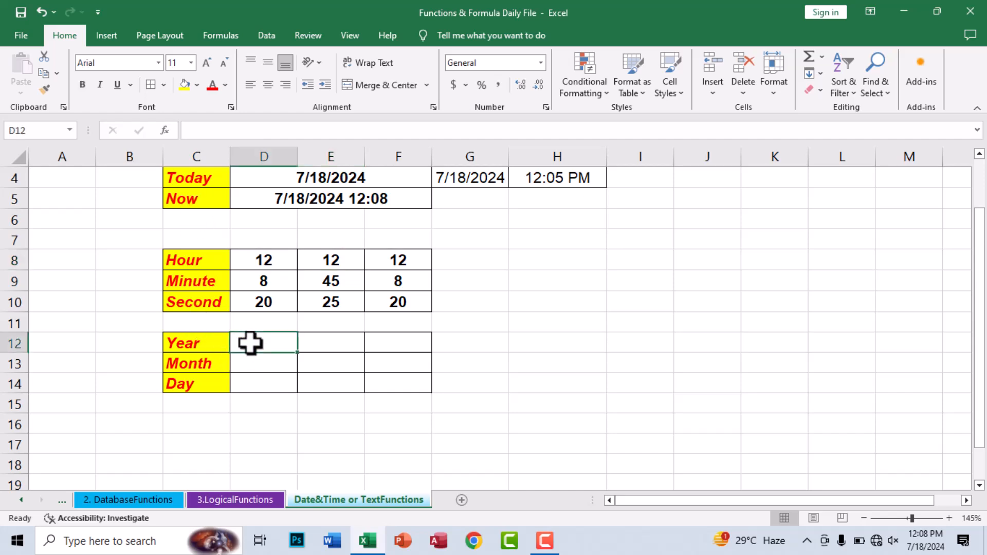
text(=year)
key(Tab)
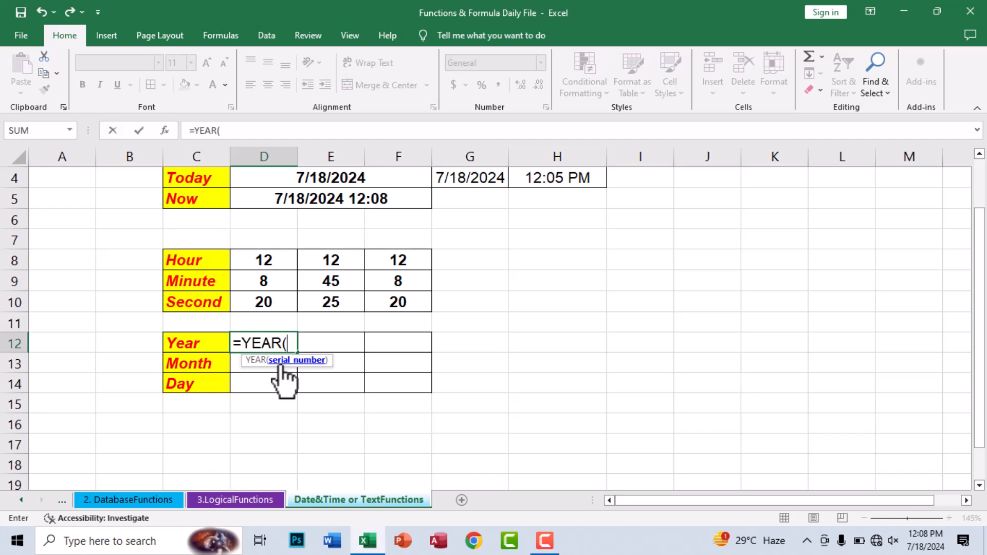
click(305, 179)
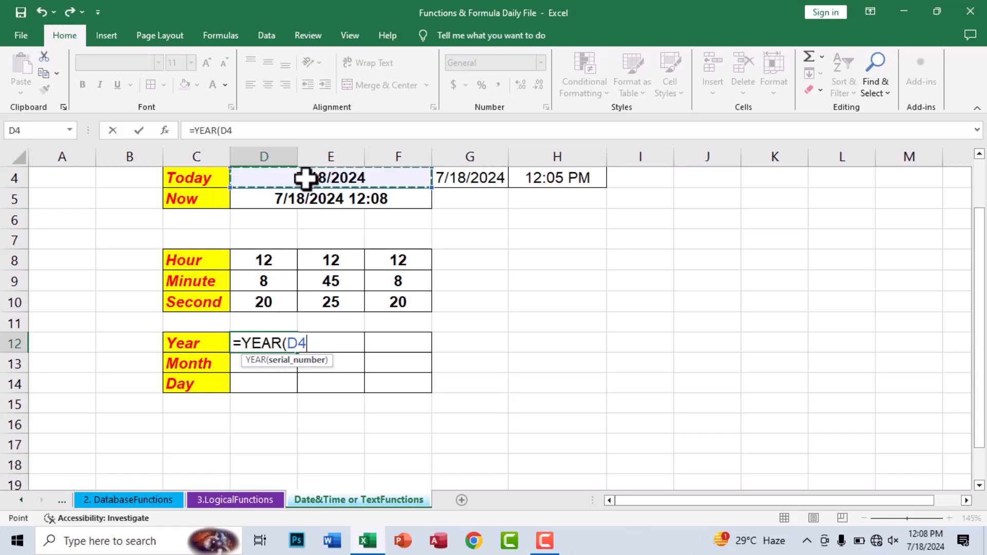
key(ctrl+Return)
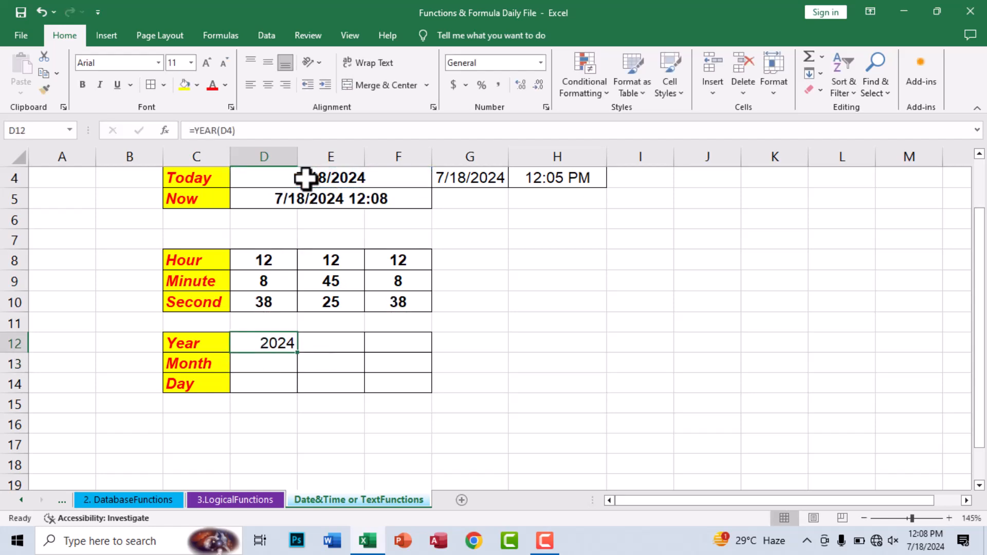
click(269, 84)
Step: Enter =YEAR("7/18/2025") in E12 and center the result 2025
click(321, 344)
text(=y)
key(Tab)
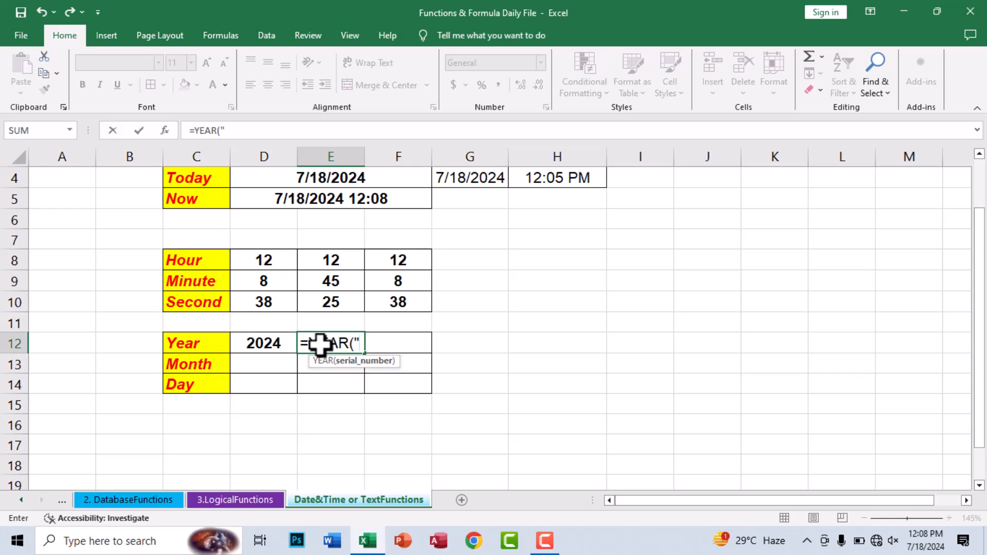
text("7/18/202)
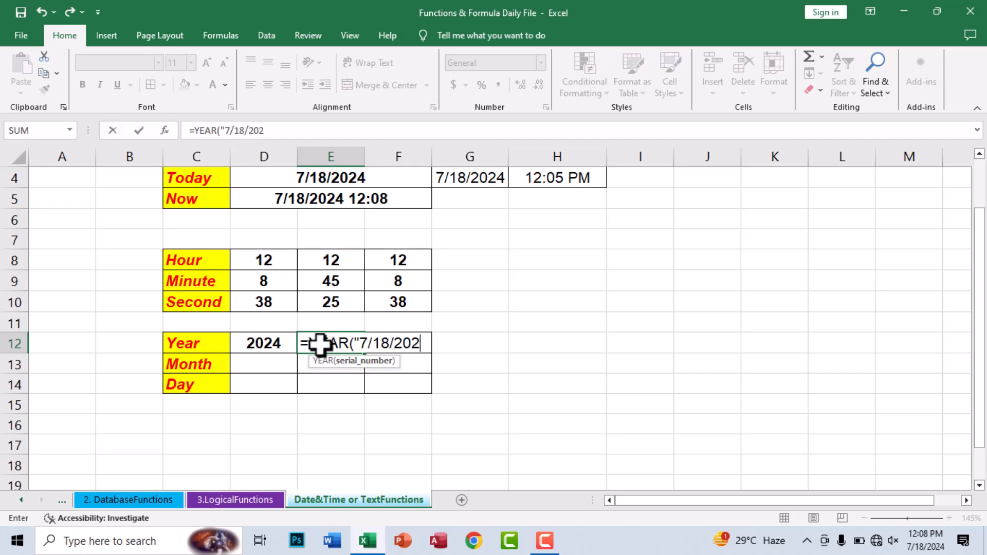
text(5"))
key(ctrl+Return)
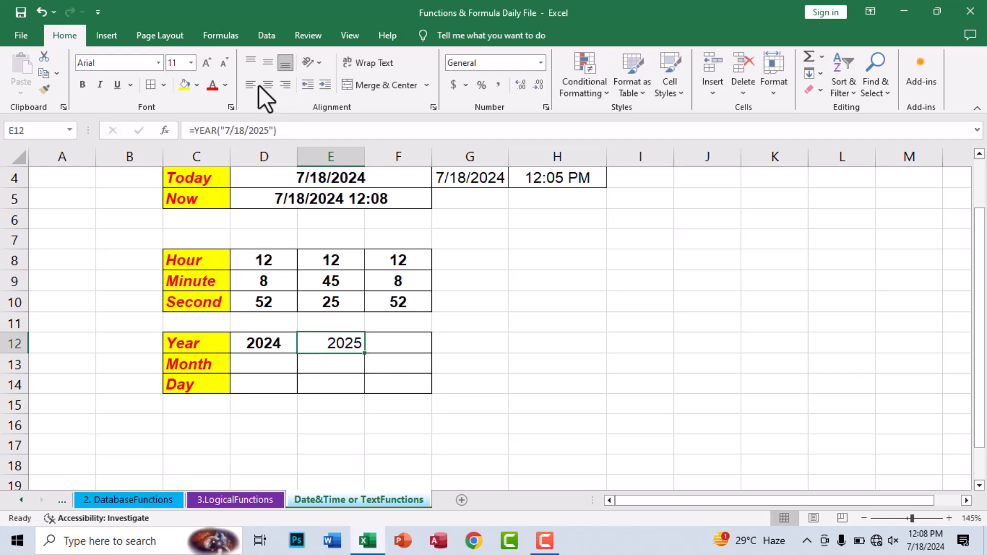
click(262, 85)
Step: Enter =YEAR(TODAY()) in F12, then center and bold the result
click(381, 341)
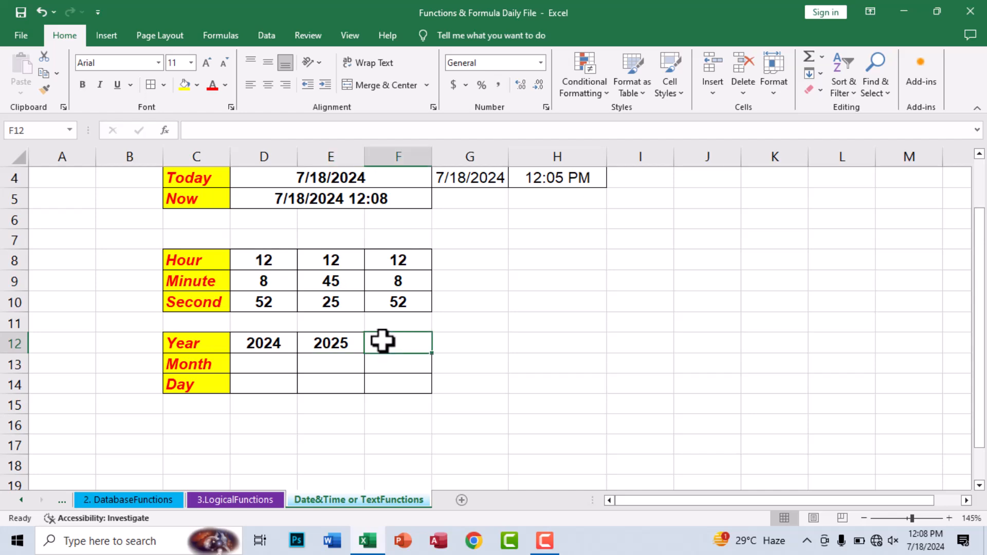
text(=s)
key(BackSpace)
text(YEAR()
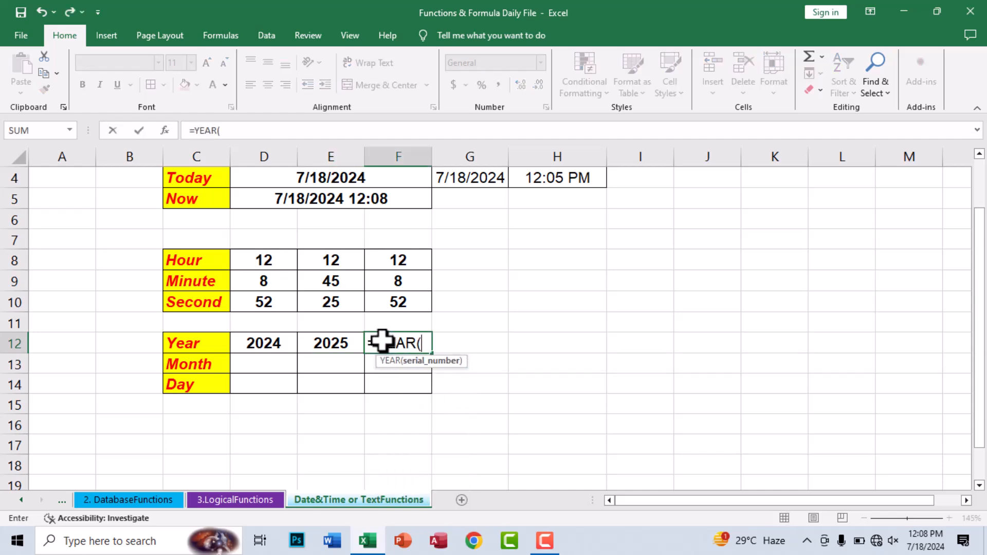
text(TODAY()))
key(ctrl+Return)
click(268, 84)
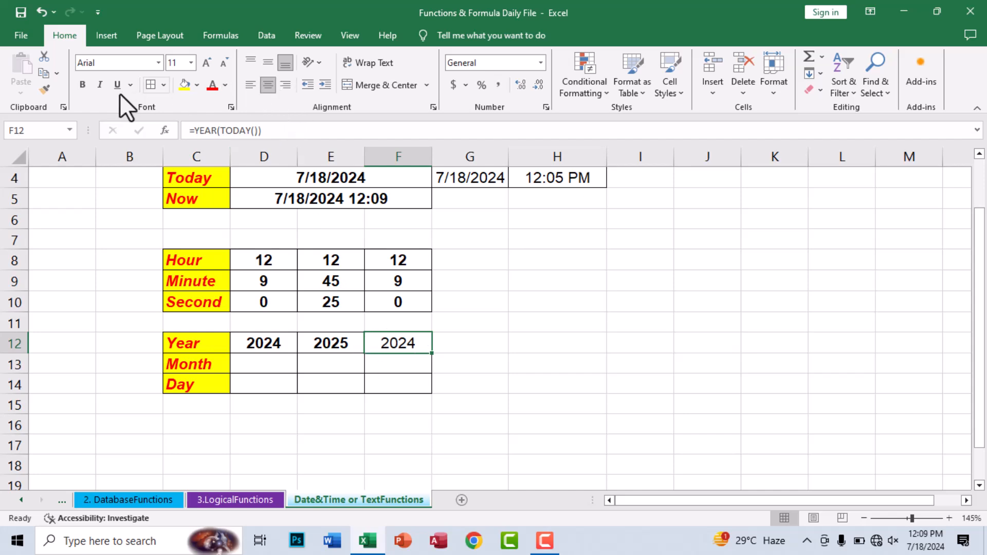
click(84, 84)
Step: Begin a =MONTH( formula in D13
click(263, 370)
text(=mon)
key(Tab)
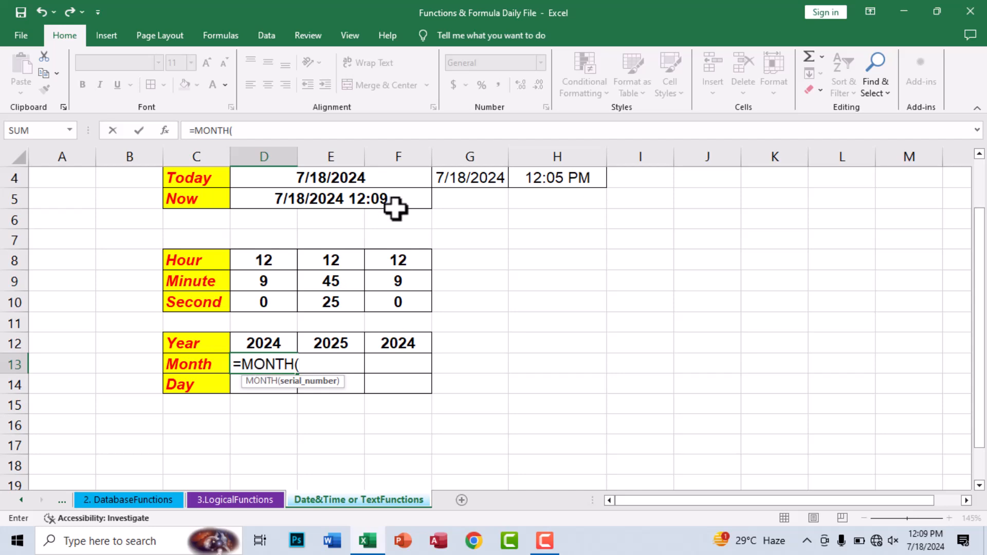
Step: Complete =MONTH(D4) in D13 and =MONTH("7/8/2025") in E13, centering both results 7
click(390, 181)
key(ctrl+Return)
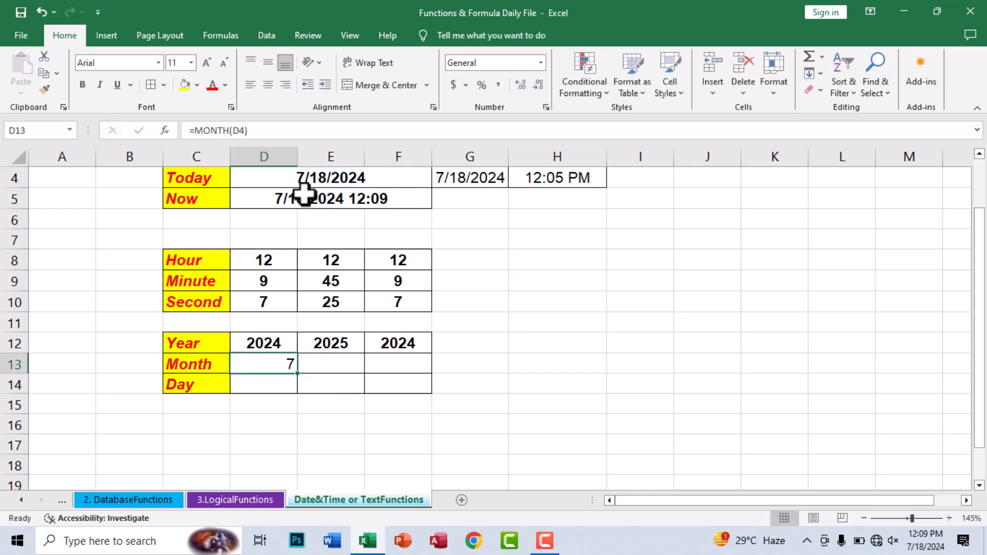
click(329, 363)
text(=mon)
key(Tab)
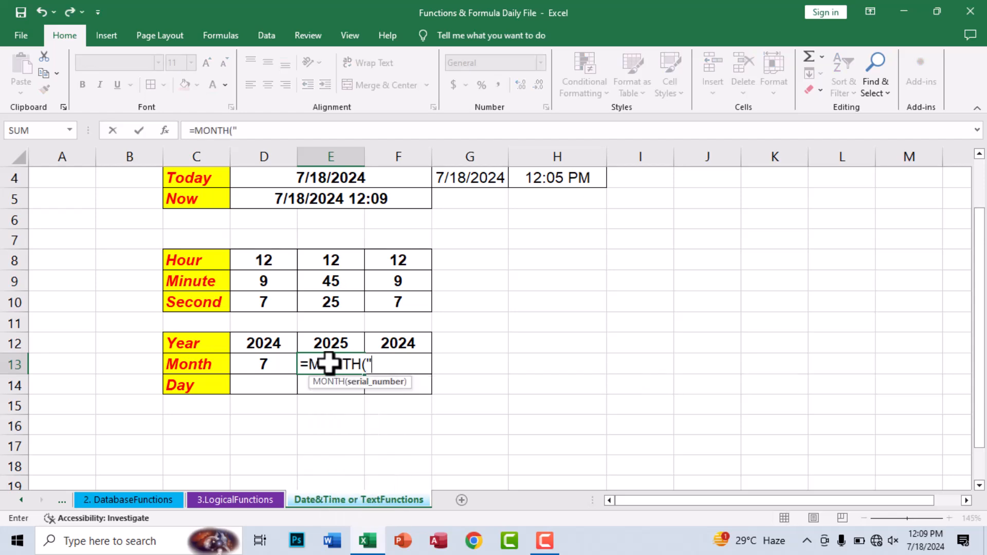
text("7/8/20)
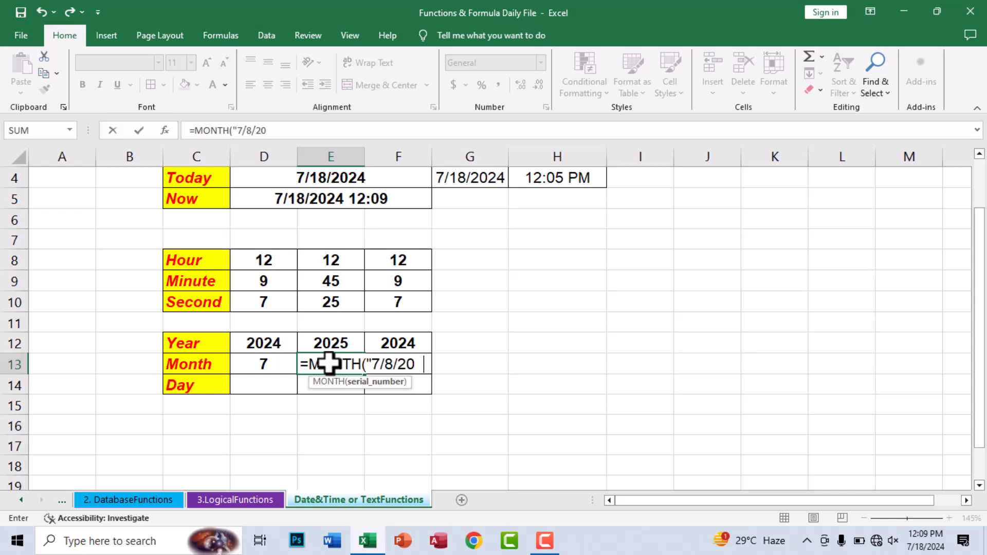
text(25"))
key(ctrl+Return)
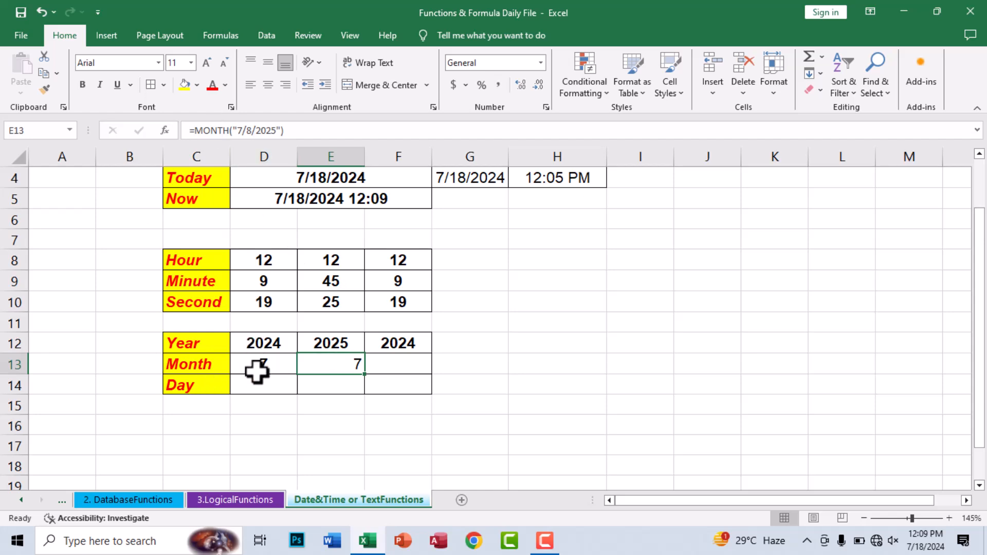
drag(258, 367, 329, 360)
click(267, 84)
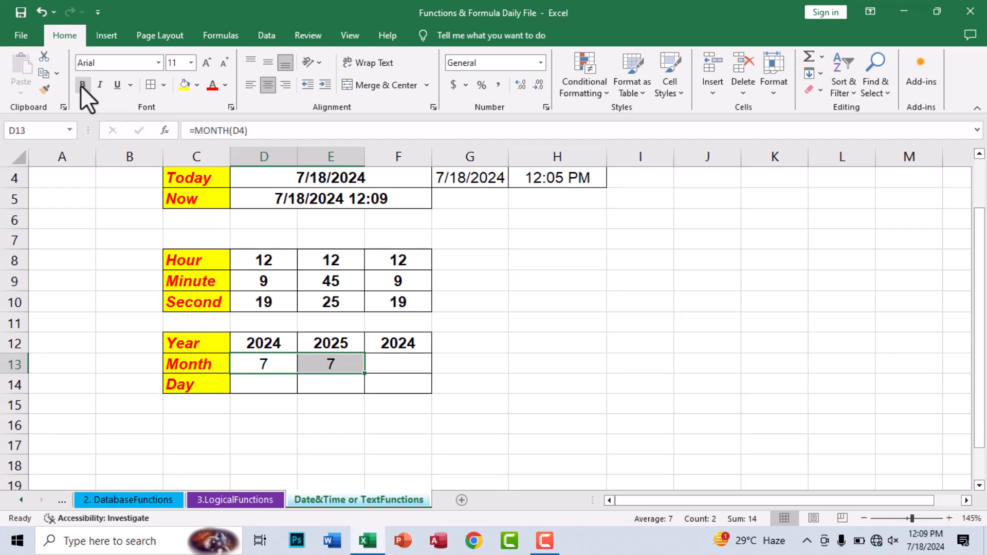
Step: Enter =MONTH(TODAY()) in F13, returning 7
click(384, 359)
text(=)
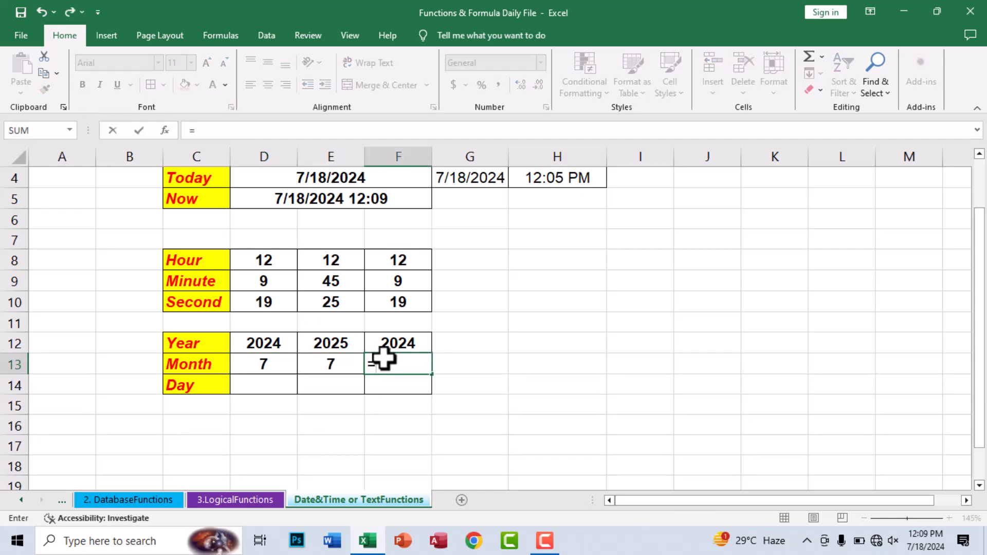
text(MONTH(tod)
key(Tab)
text()))
key(Return)
click(384, 358)
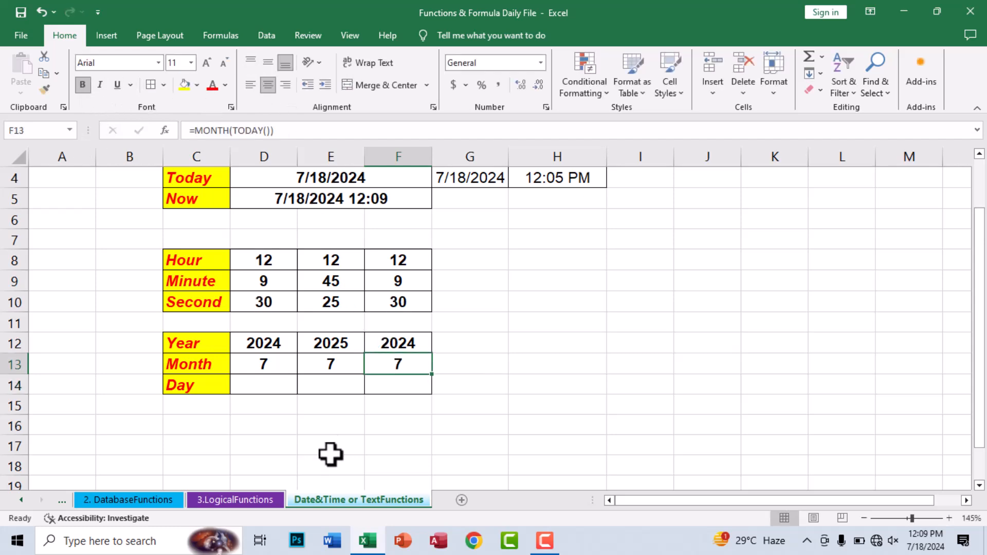
click(254, 379)
Step: Enter =DAY(D4) in D14 and center the result 18
text(=day)
key(Tab)
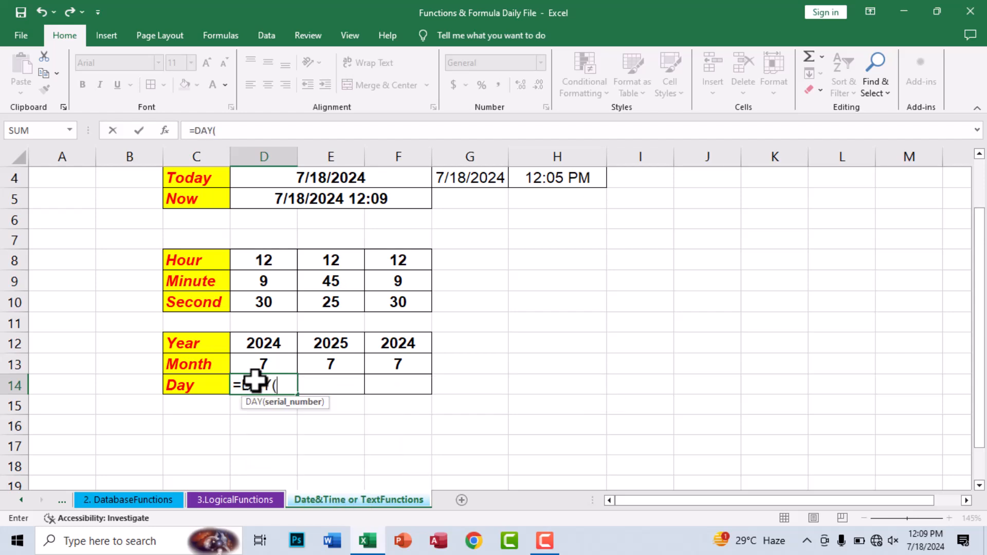
click(312, 178)
key(ctrl+Return)
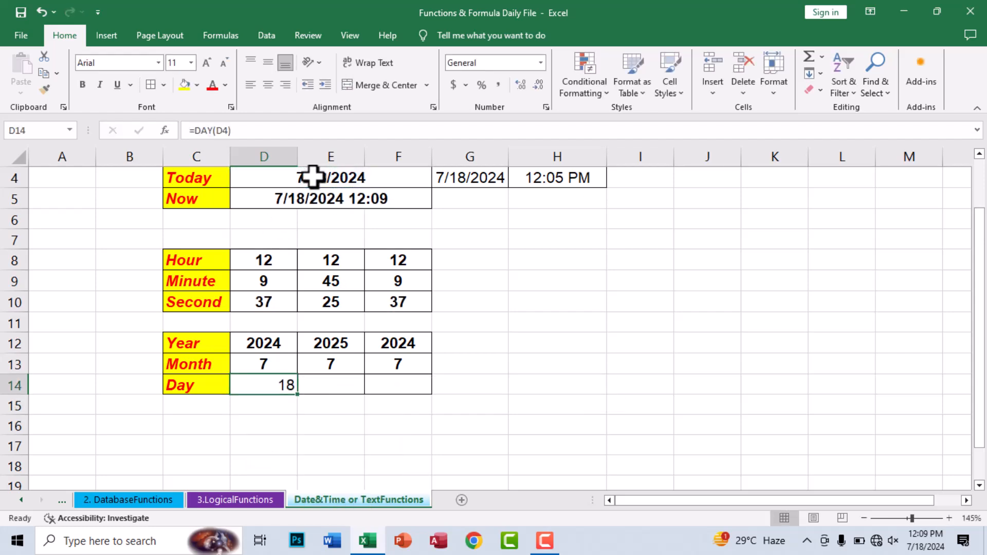
click(268, 84)
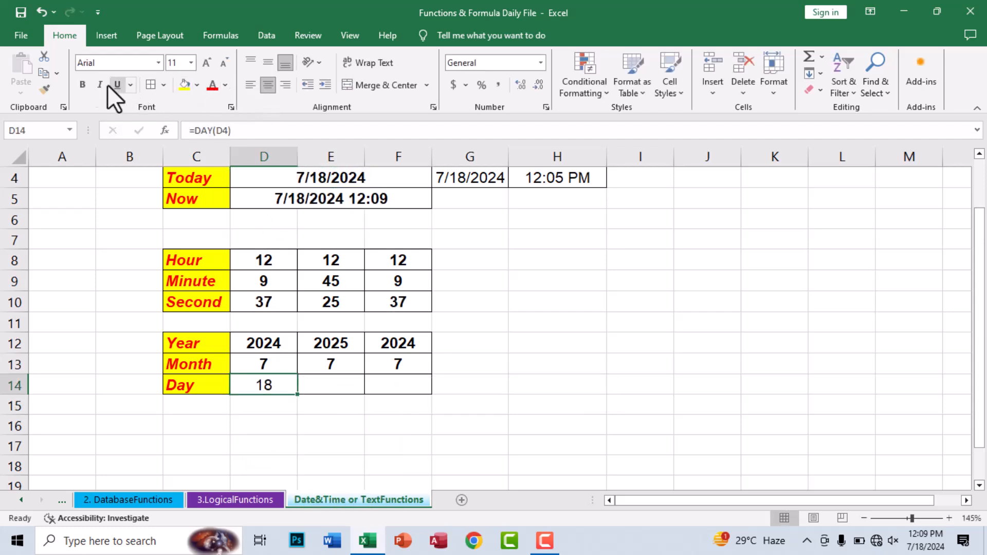
Step: Enter =DAY("7/18/2025") in E14, returning 18
click(322, 383)
text(=)
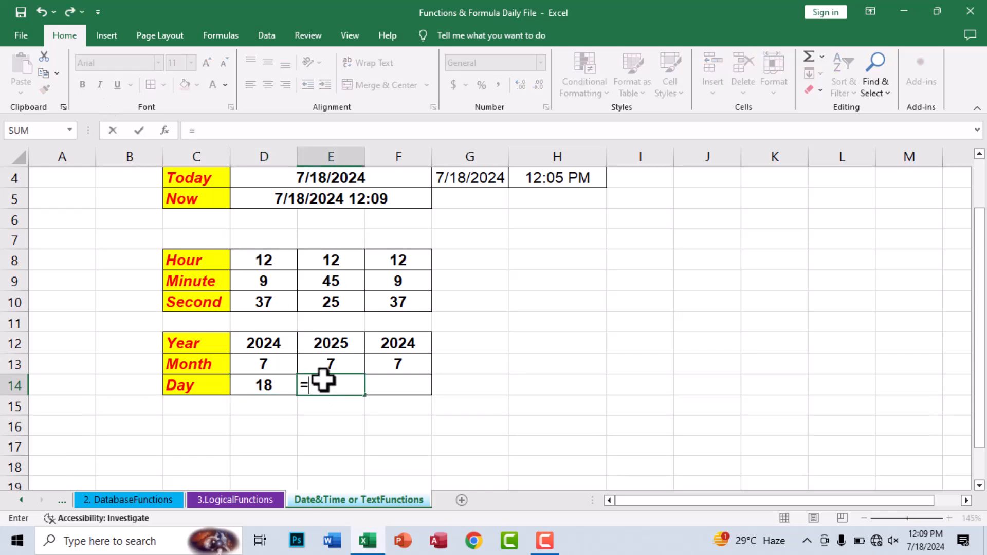
text(DAY()
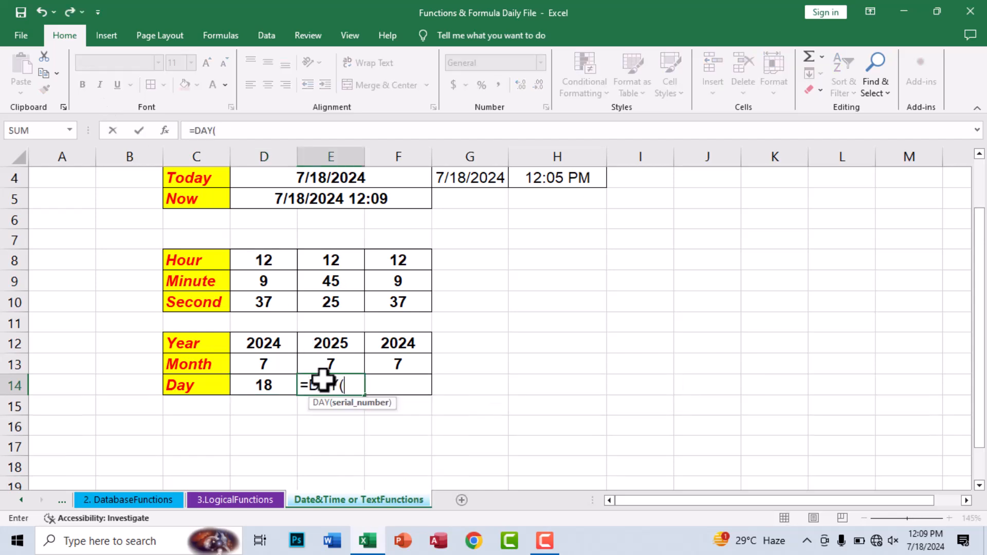
text("7/18/2025"))
key(Return)
click(323, 380)
Step: Enter =DAY(TODAY()) in F14, then center and bold the result 18
click(390, 392)
text(=t)
key(BackSpace)
text(day)
key(Tab)
text(tod)
key(Tab)
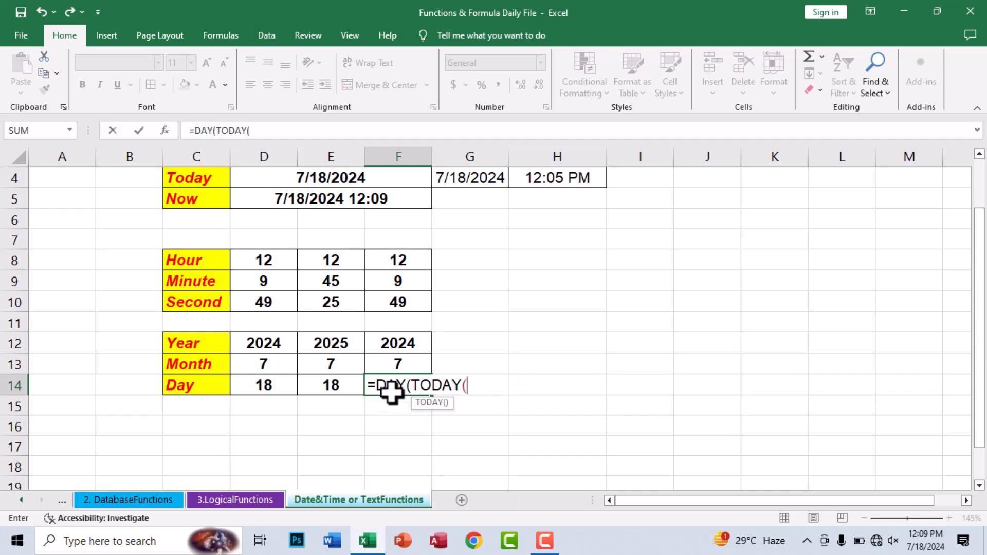
key(Return)
click(393, 391)
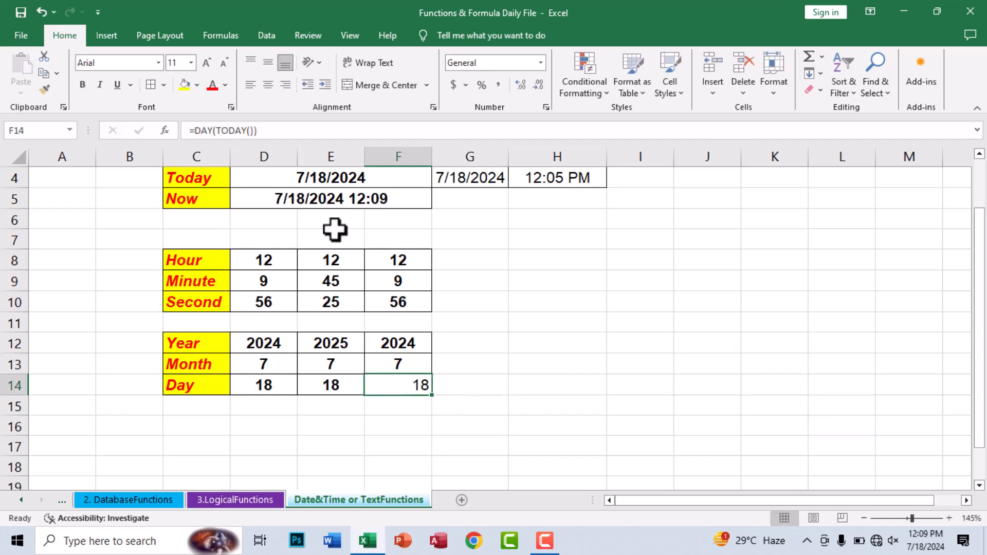
click(268, 85)
click(83, 84)
click(404, 414)
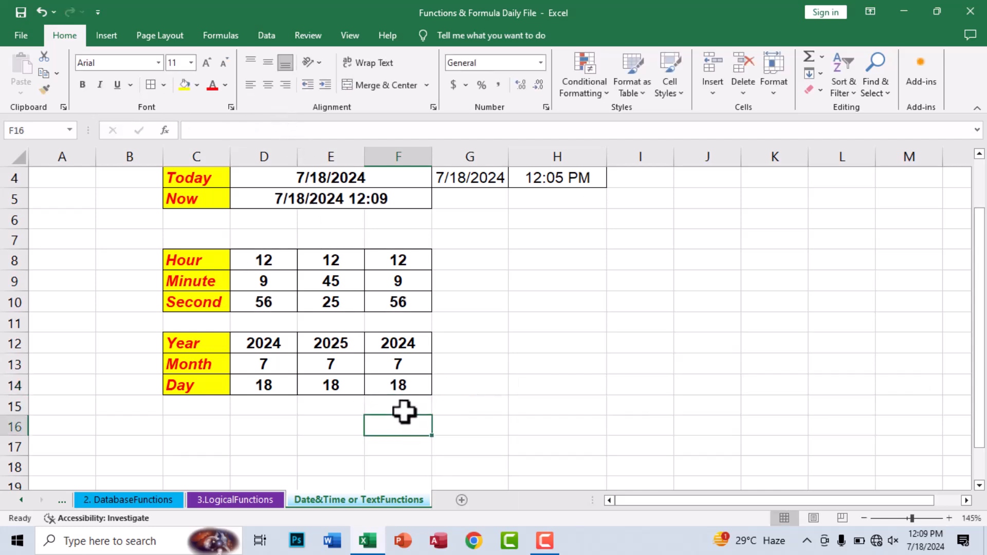
scroll(176, 274, up, 1)
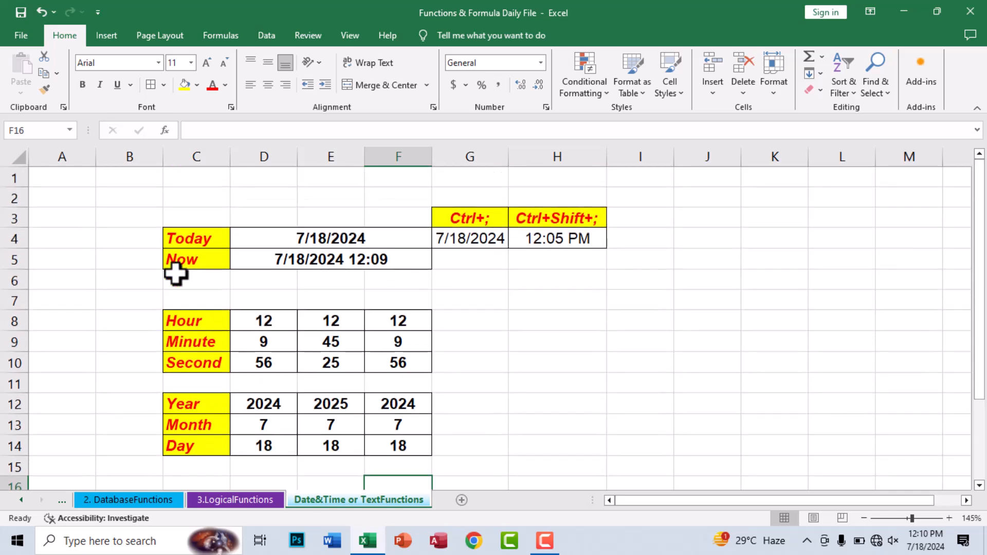
scroll(176, 274, down, 1)
scroll(176, 274, up, 1)
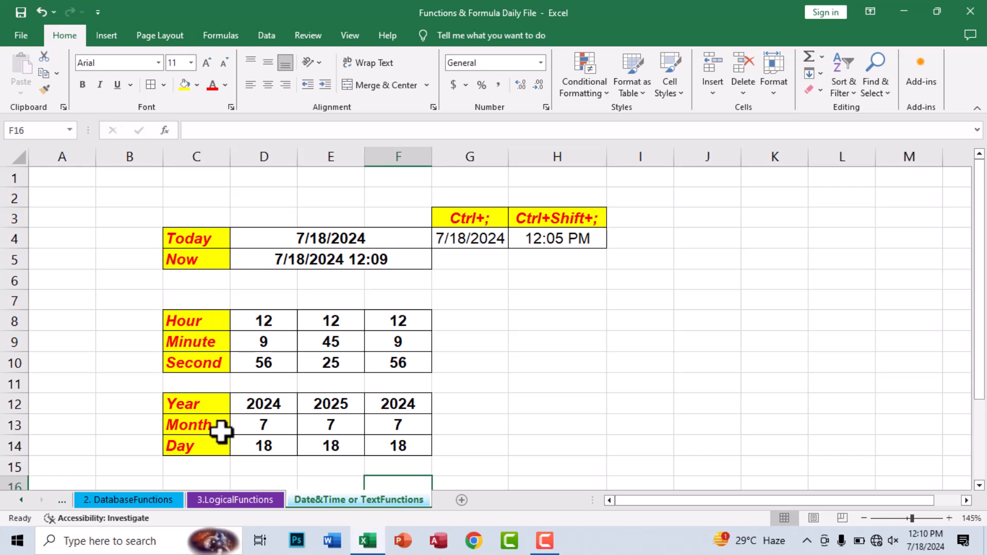
scroll(288, 346, down, 1)
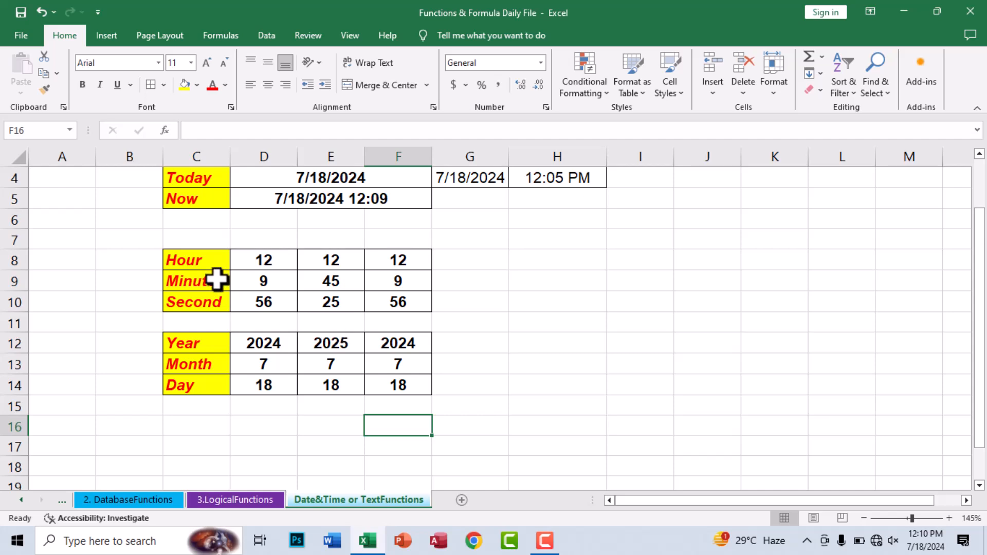
scroll(199, 211, up, 1)
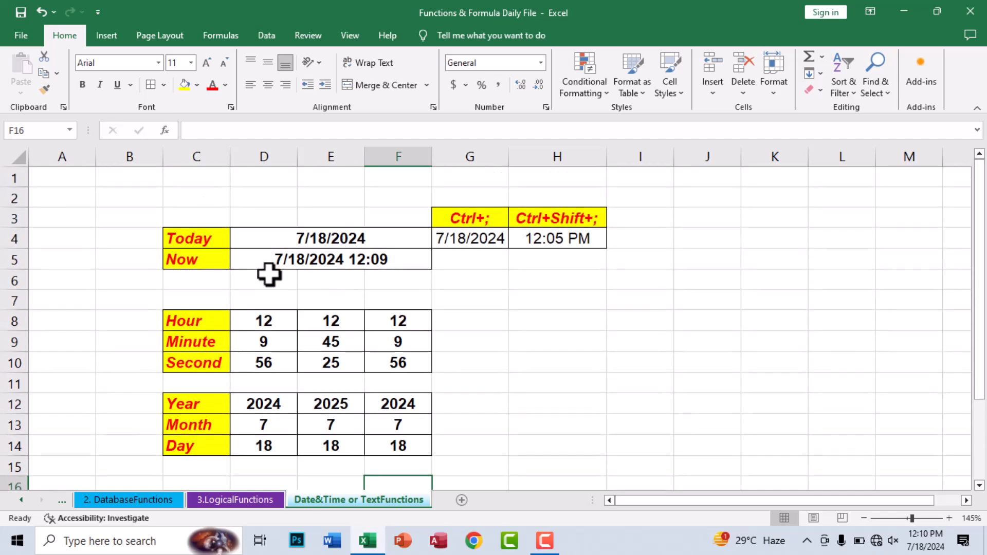
scroll(269, 275, down, 2)
Step: Enter Days360 in C16 and format it with yellow fill, red font and bold
click(197, 366)
text(Days360)
key(Return)
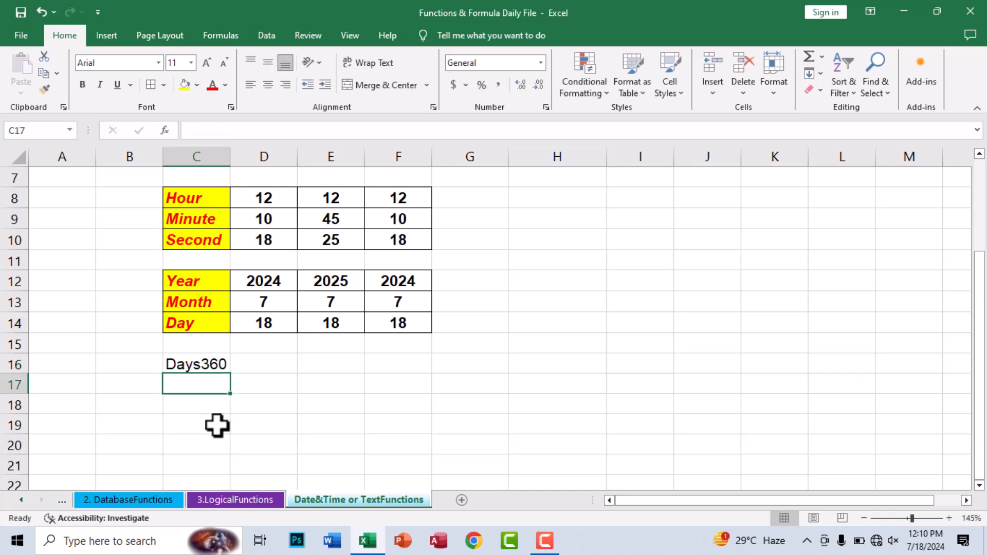
click(198, 363)
click(239, 406)
click(197, 368)
click(185, 85)
click(211, 85)
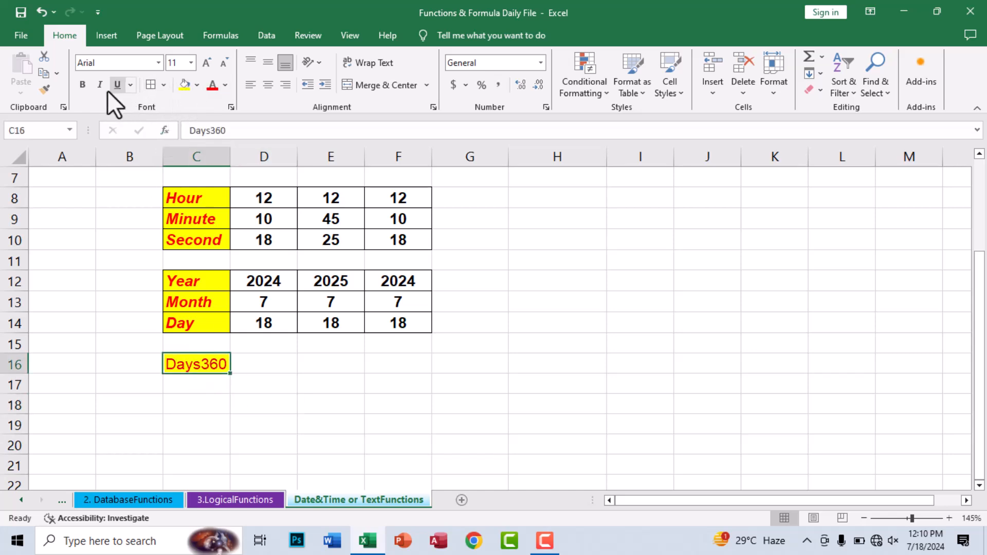
click(82, 84)
click(322, 388)
Step: Type the headings StartDate, EndDate and TotalDays across D16:F16
click(255, 371)
click(263, 406)
key(Up)
key(Up)
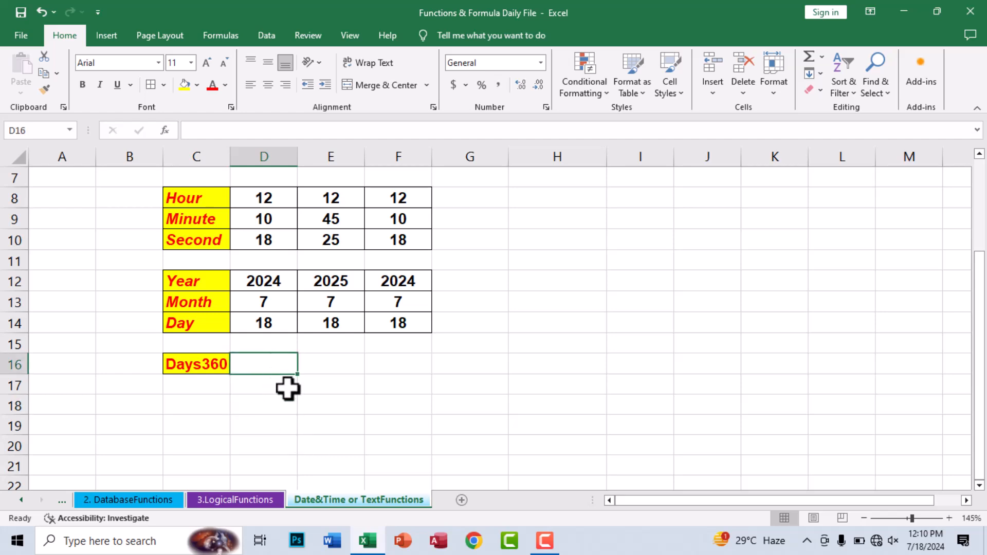
text(sta)
key(BackSpace)
key(BackSpace)
key(BackSpace)
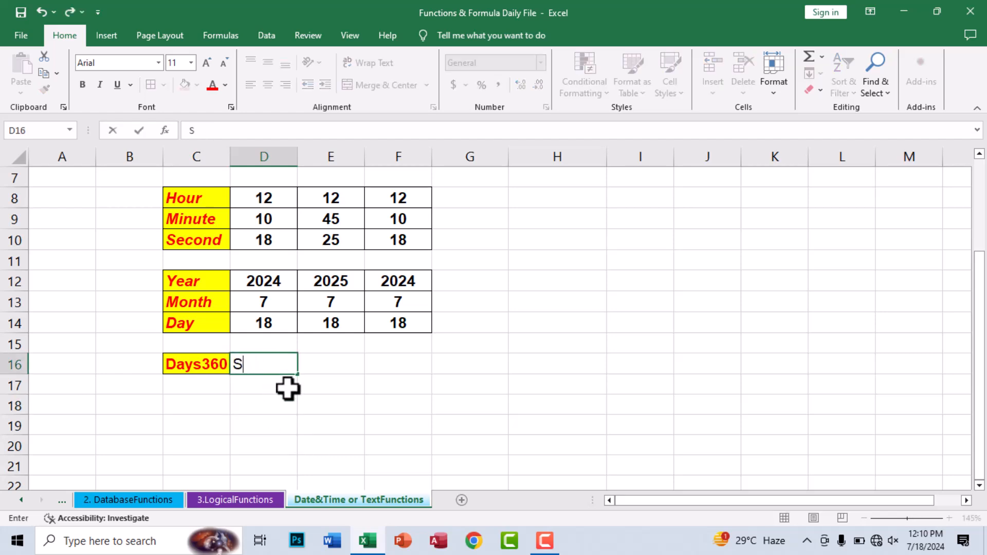
key(BackSpace)
text(artDate)
key(Tab)
text(EndDate)
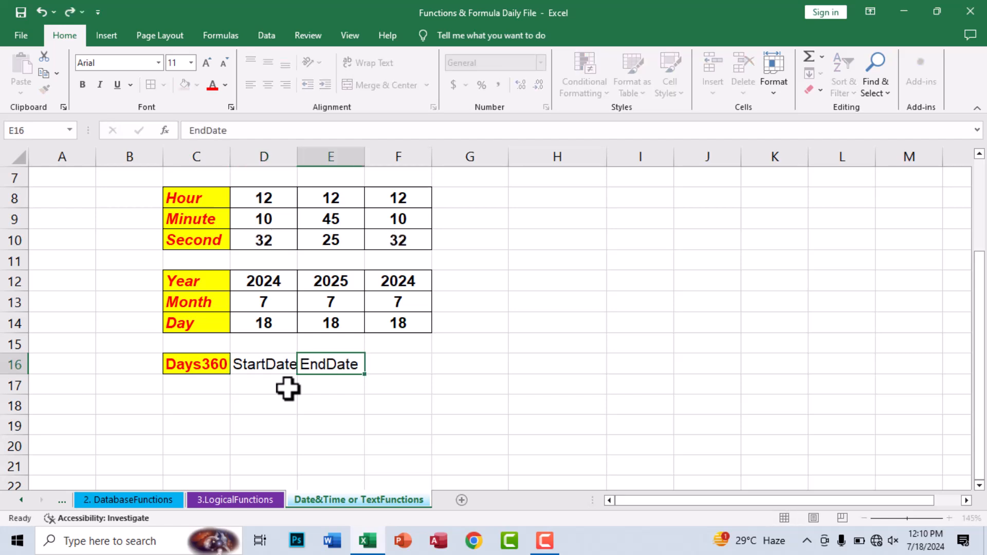
key(Tab)
text(TotalNu)
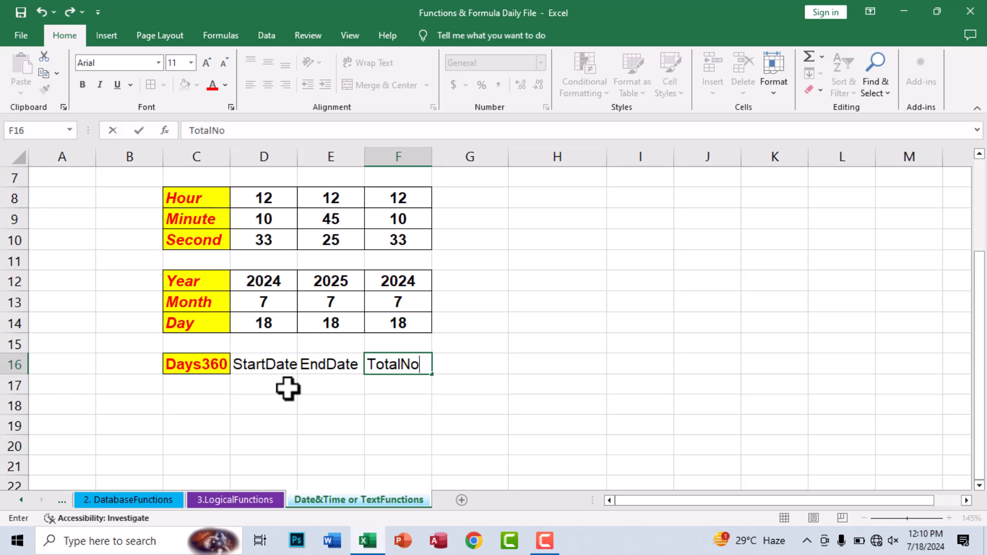
key(BackSpace)
key(BackSpace)
text(Days)
key(Return)
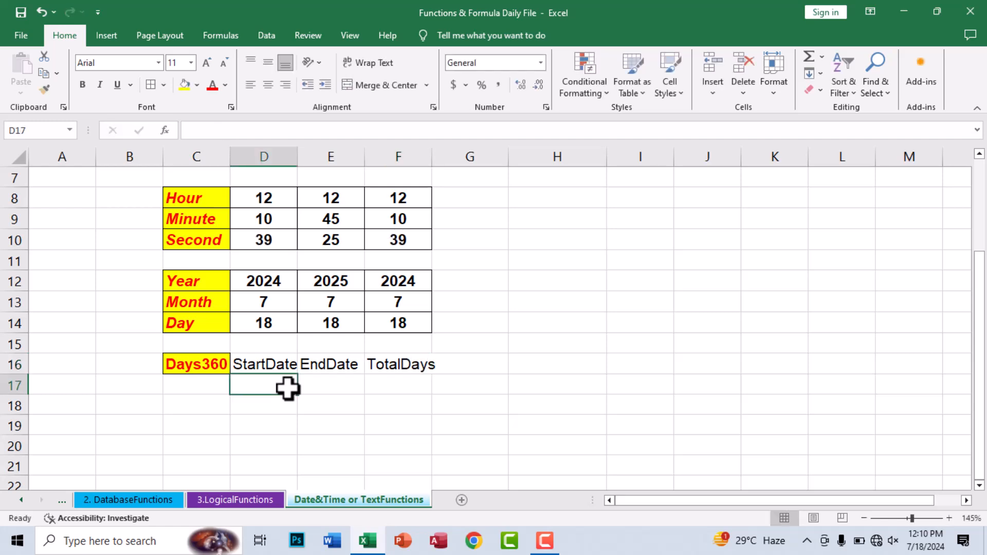
Step: Autofit columns D and F and add borders to the D16:F17 block
double_click(298, 161)
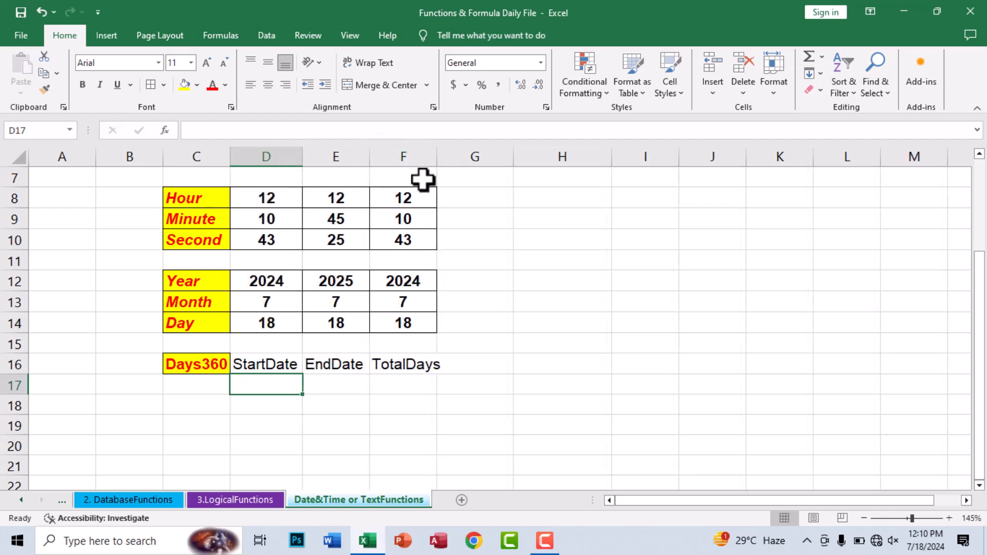
click(447, 153)
double_click(437, 152)
click(379, 324)
drag(267, 360, 399, 385)
click(151, 84)
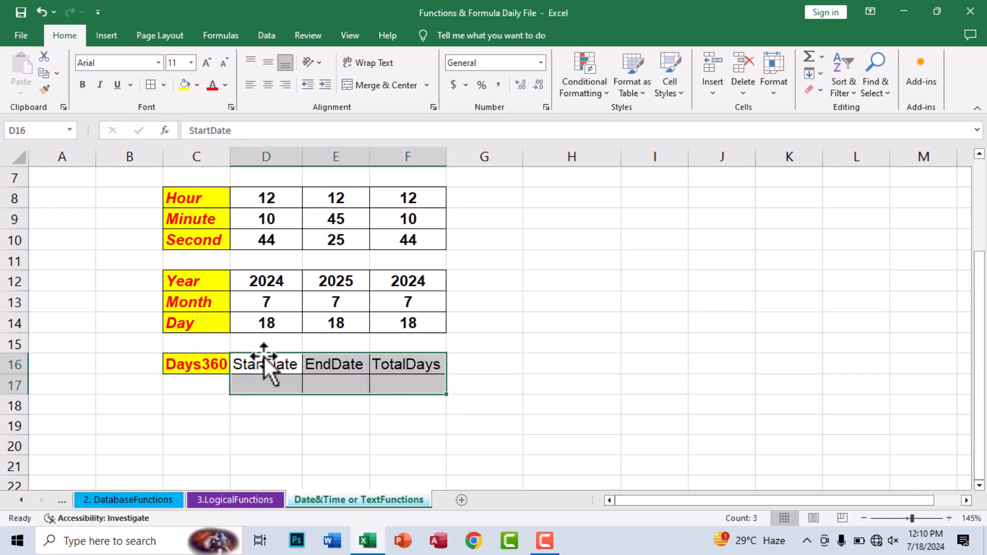
Step: Format the D16:F16 headers as centred white bold italic text on dark blue fill
drag(264, 360, 441, 357)
click(198, 86)
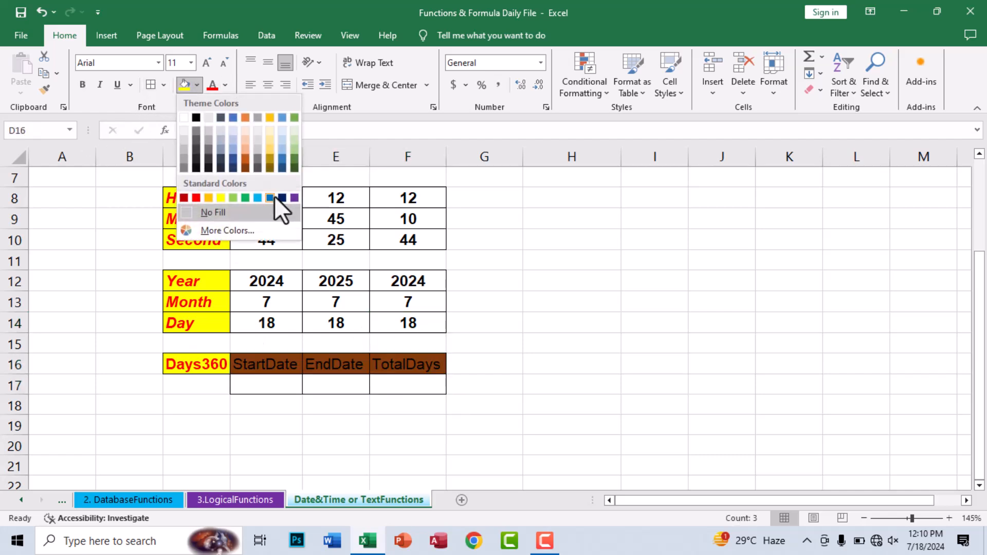
click(282, 198)
click(225, 85)
click(213, 135)
click(82, 84)
click(100, 84)
click(268, 85)
Step: Autofit columns F, E and D to fit the TotalDays, EndDate and StartDate headers
click(441, 355)
double_click(447, 156)
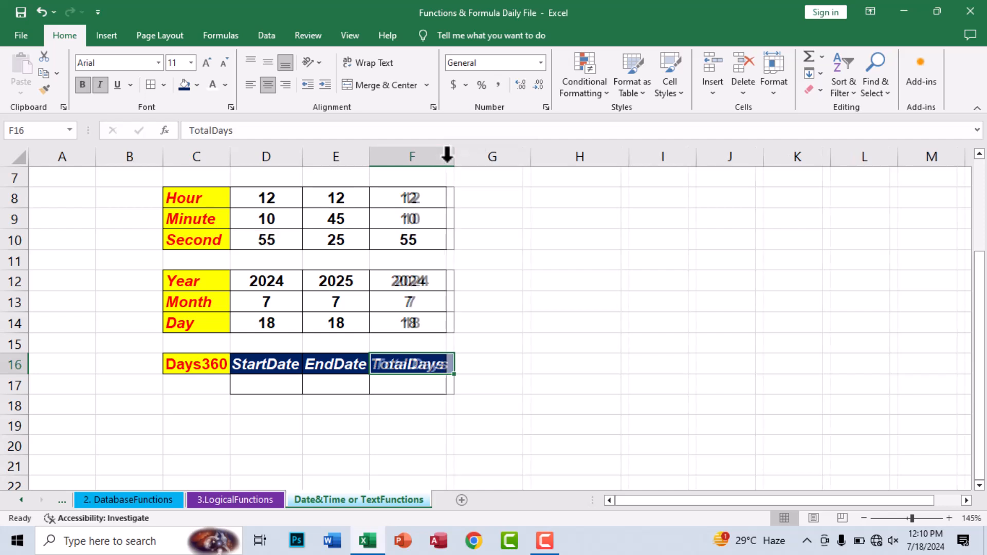
double_click(370, 156)
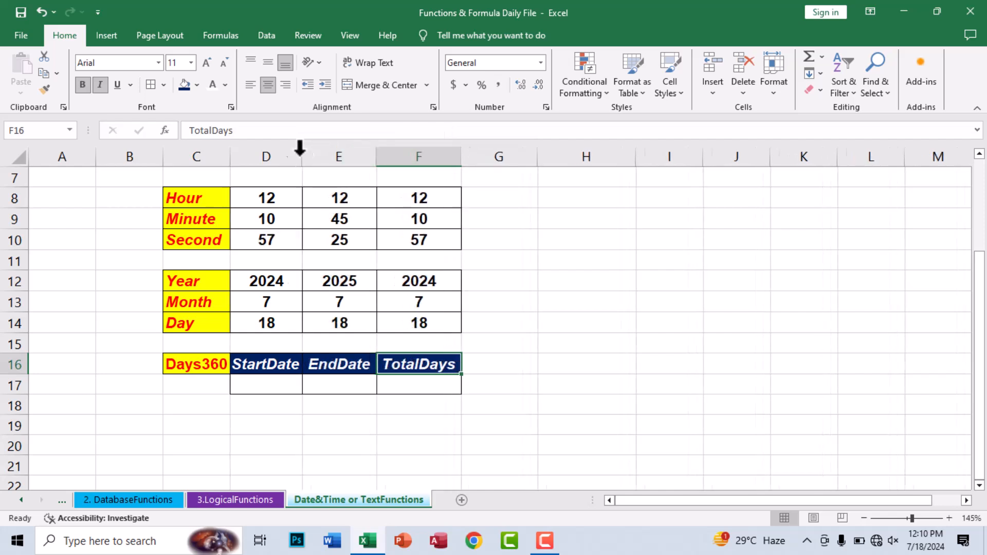
double_click(299, 156)
click(265, 381)
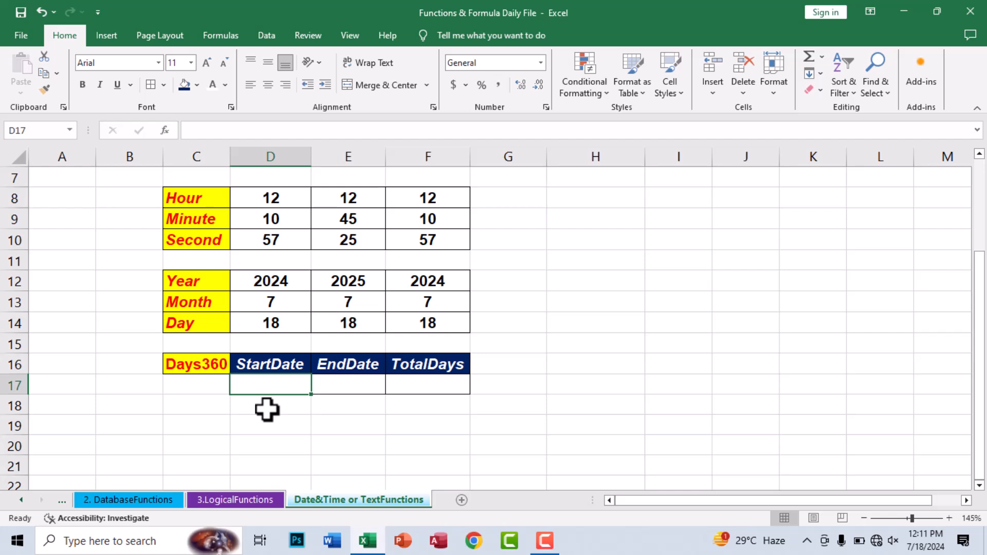
Step: Enter start date 2/5/1997 in D17 and today's date in E17, then autofit column E
text(1)
text(18)
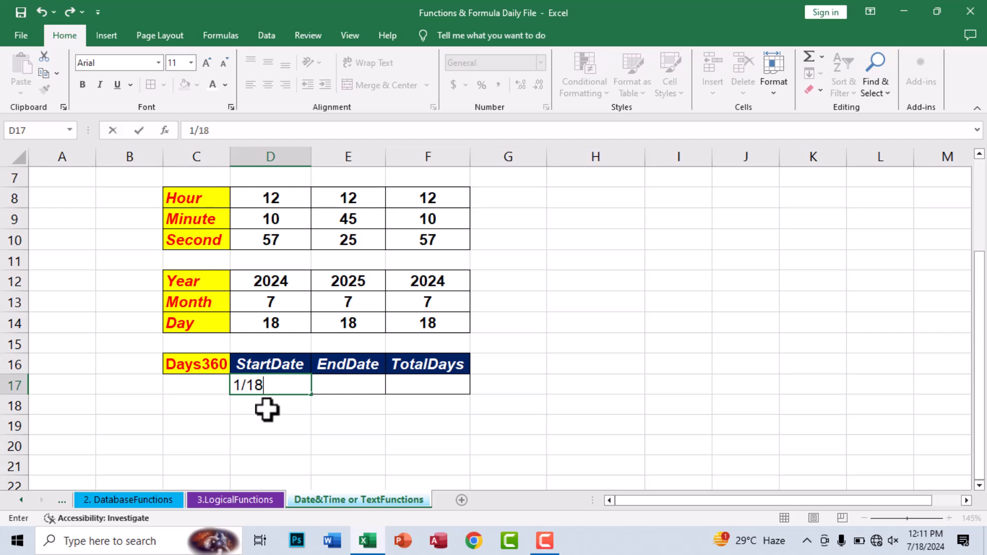
text(/202)
key(BackSpace)
key(BackSpace)
key(BackSpace)
key(BackSpace)
key(BackSpace)
key(BackSpace)
key(BackSpace)
key(BackSpace)
key(BackSpace)
key(BackSpace)
key(BackSpace)
key(BackSpace)
text(2/5/1997)
key(Tab)
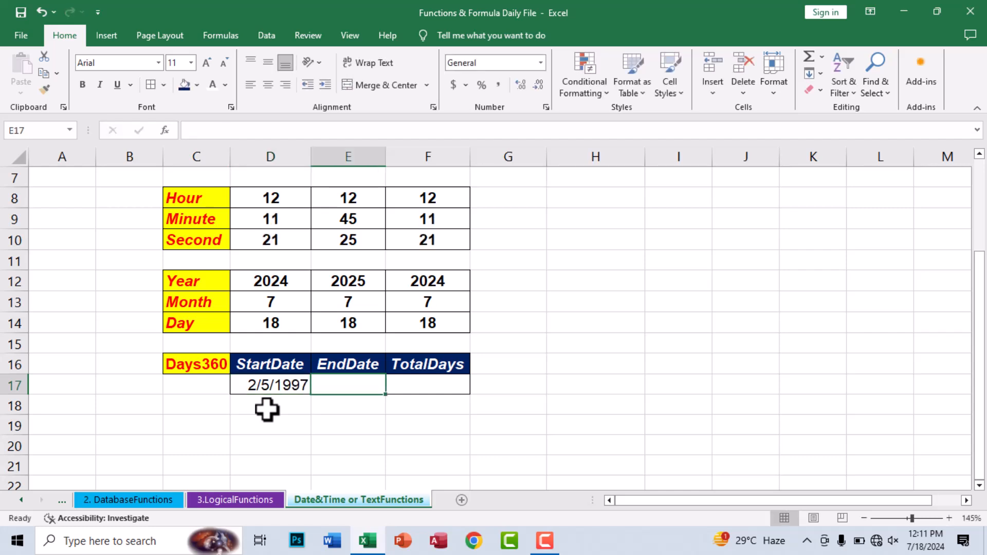
key(ctrl+semicolon)
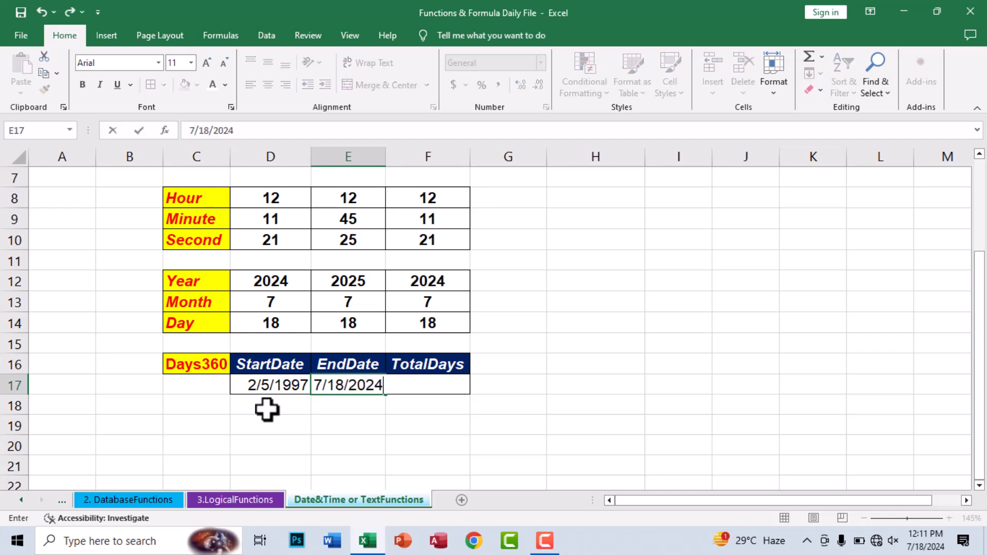
key(Up)
key(Down)
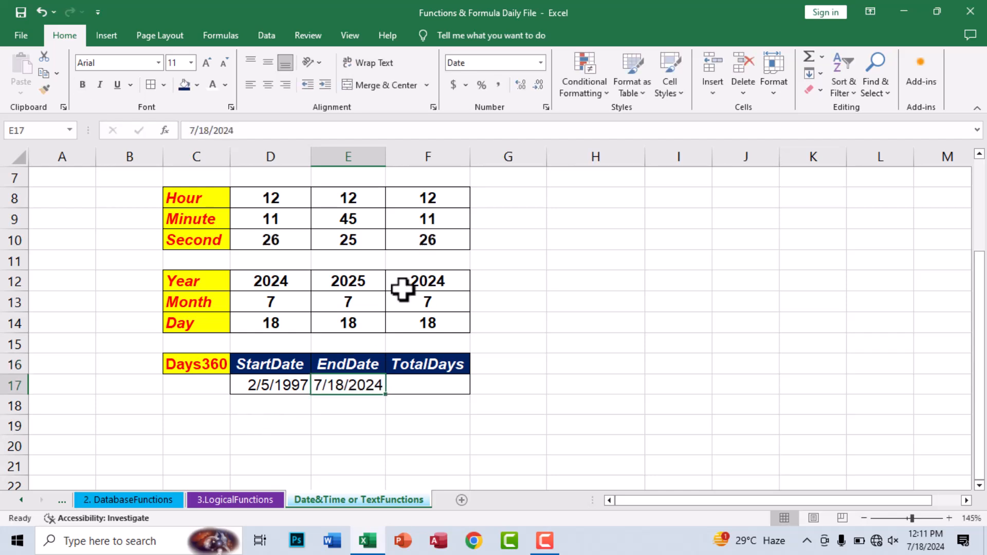
double_click(385, 157)
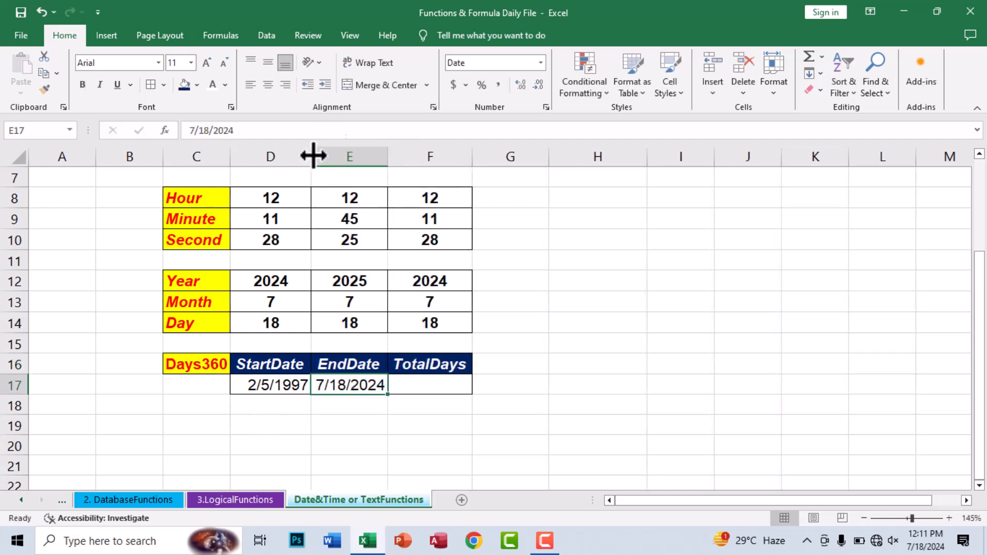
Step: Centre and bold the two dates in D17:E17
drag(280, 387, 333, 385)
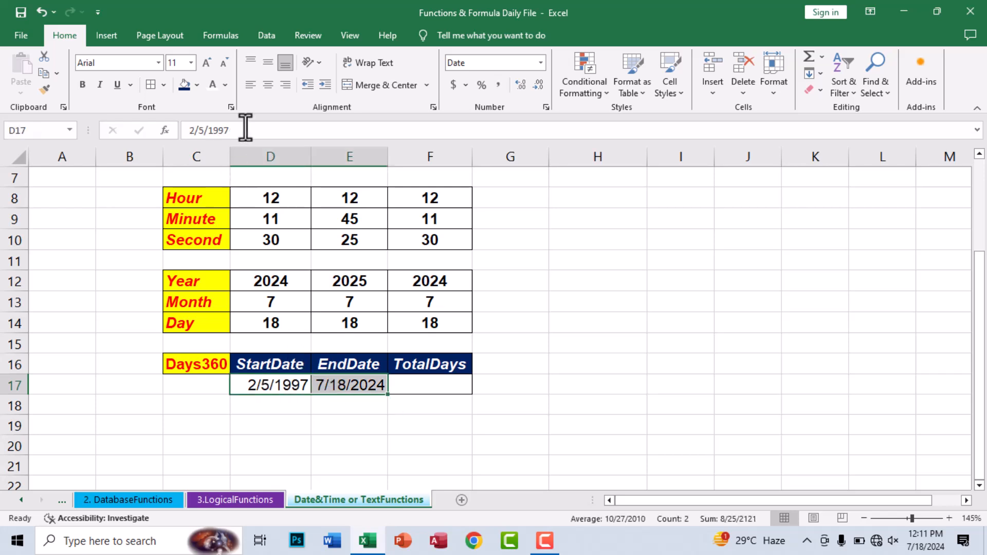
click(268, 84)
click(83, 84)
click(430, 401)
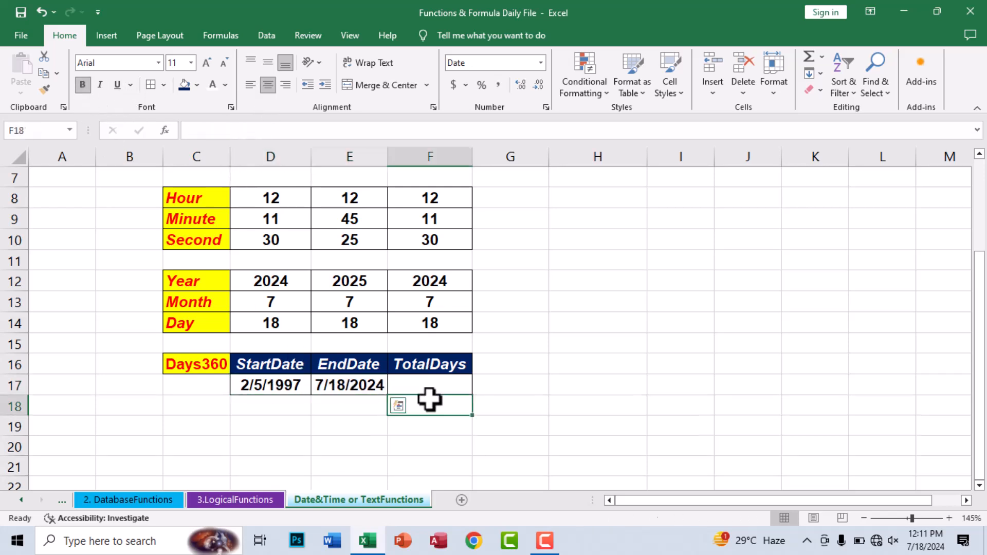
Step: Enter =DAYS360(D17,E17) in F17 to compute the total days
key(Up)
text(=)
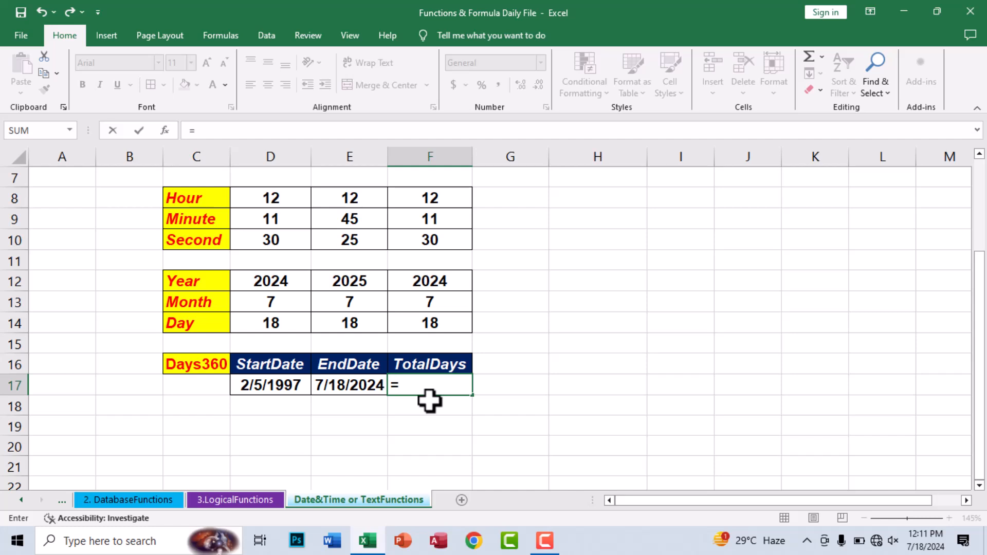
text(days)
double_click(430, 416)
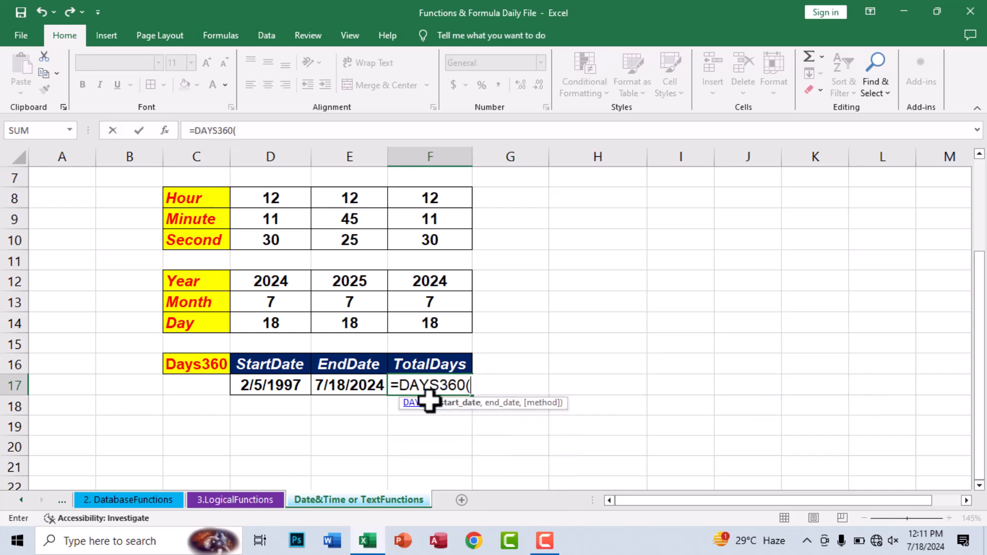
click(262, 385)
text(,)
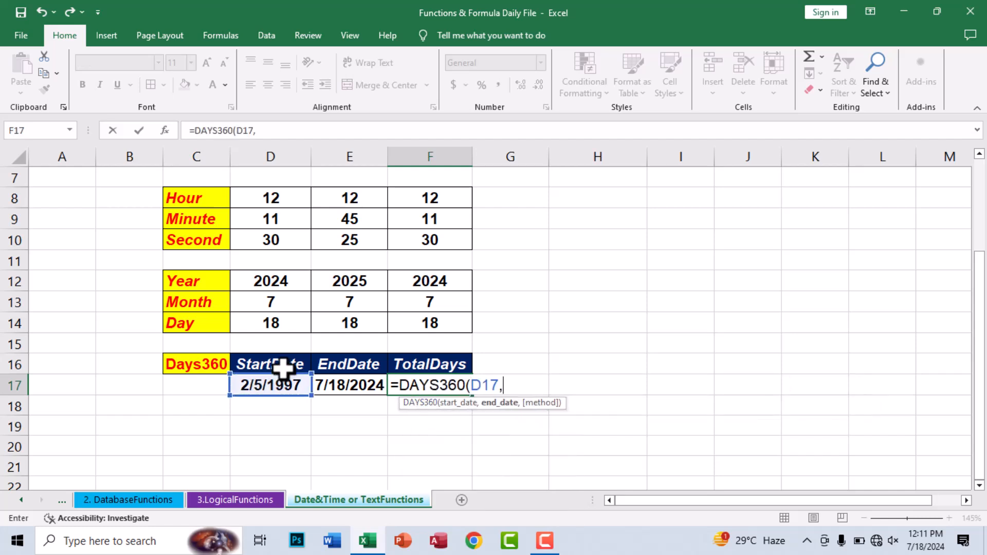
click(347, 381)
key(Return)
key(Up)
Step: Format the 9883 result as centred, bold, red text
click(267, 85)
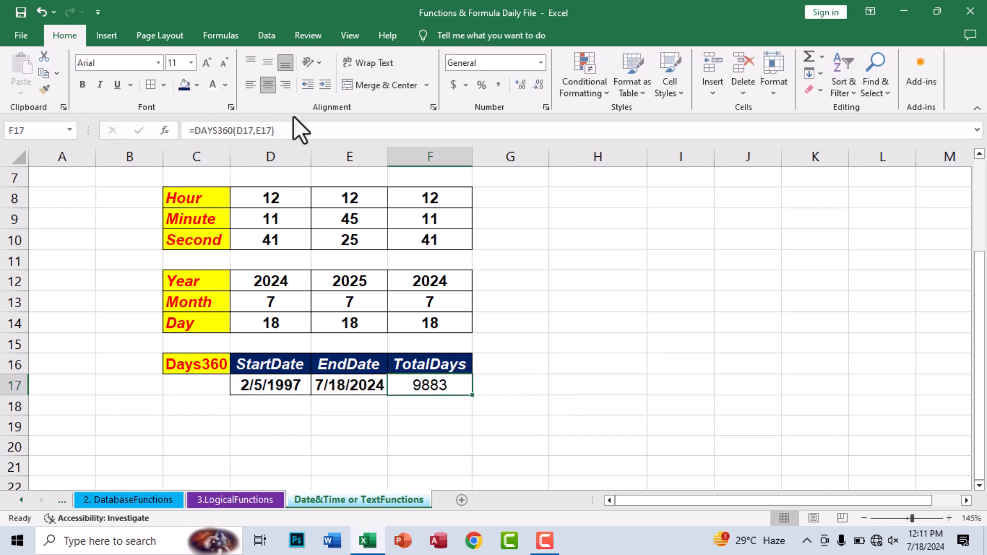
click(83, 84)
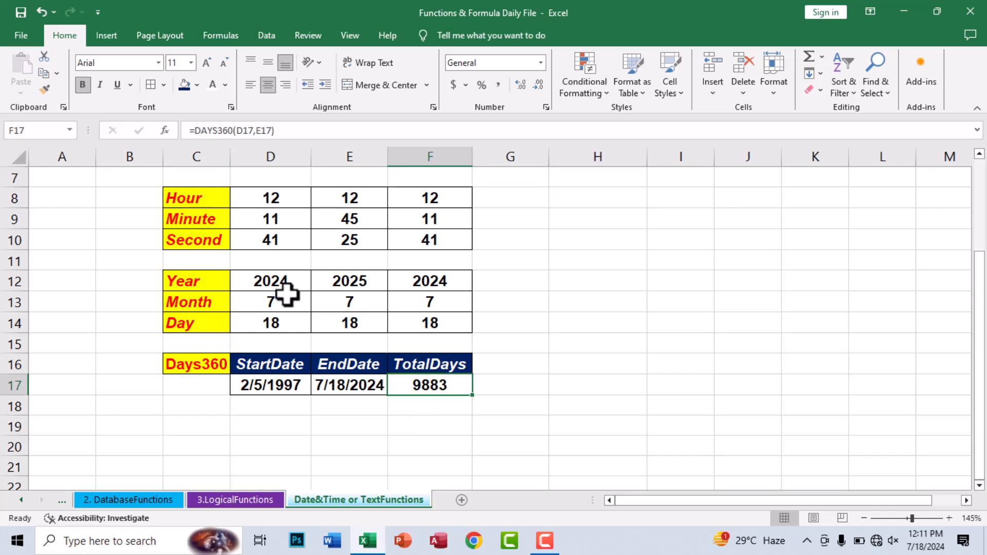
click(224, 85)
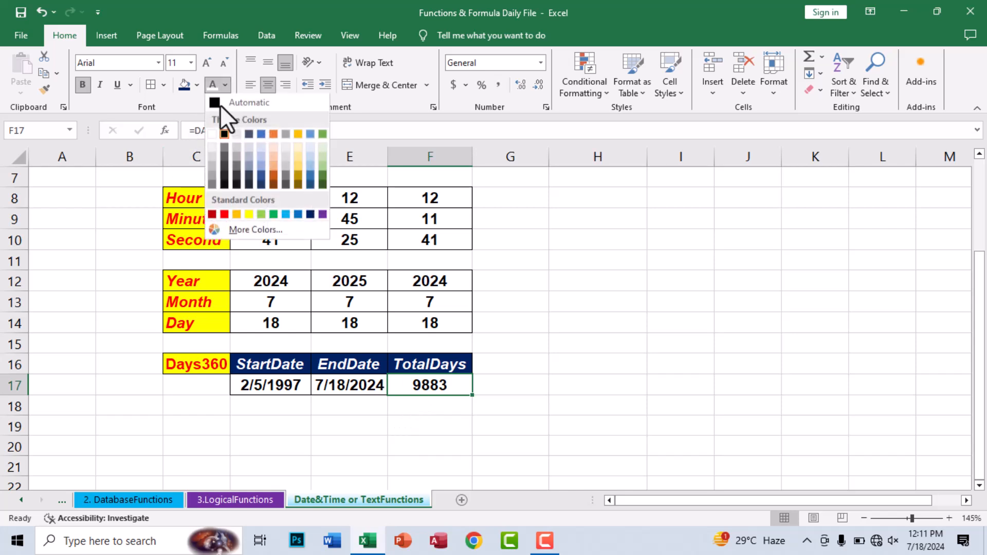
click(225, 215)
click(403, 406)
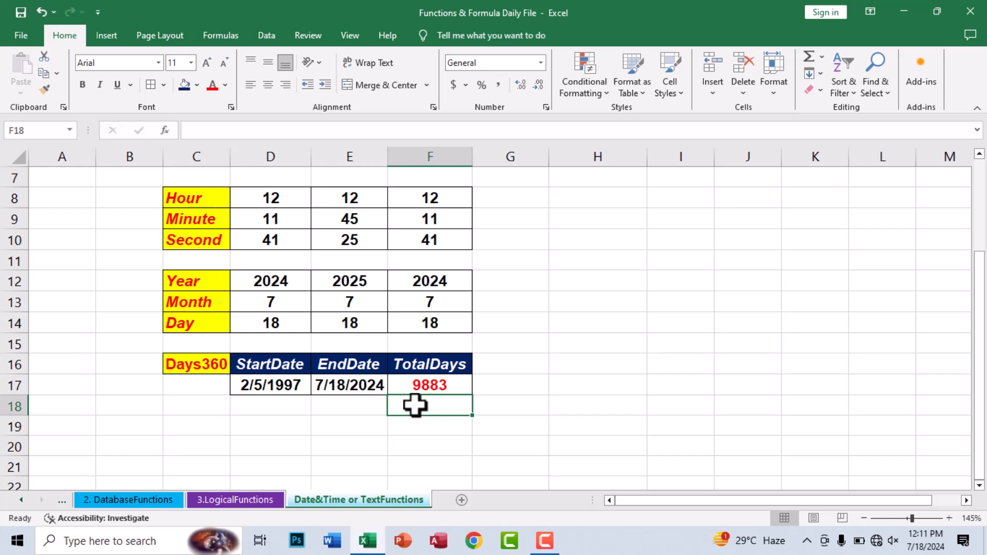
Step: Copy the Days360 label into C19, relabel it Text and centre it
drag(183, 364, 393, 386)
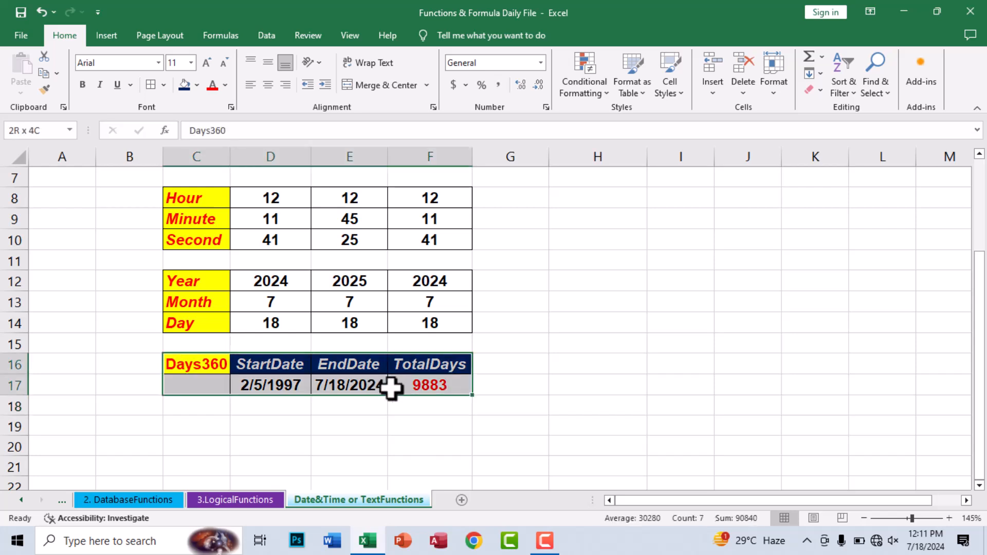
click(392, 386)
click(203, 419)
drag(201, 366, 167, 356)
key(ctrl+c)
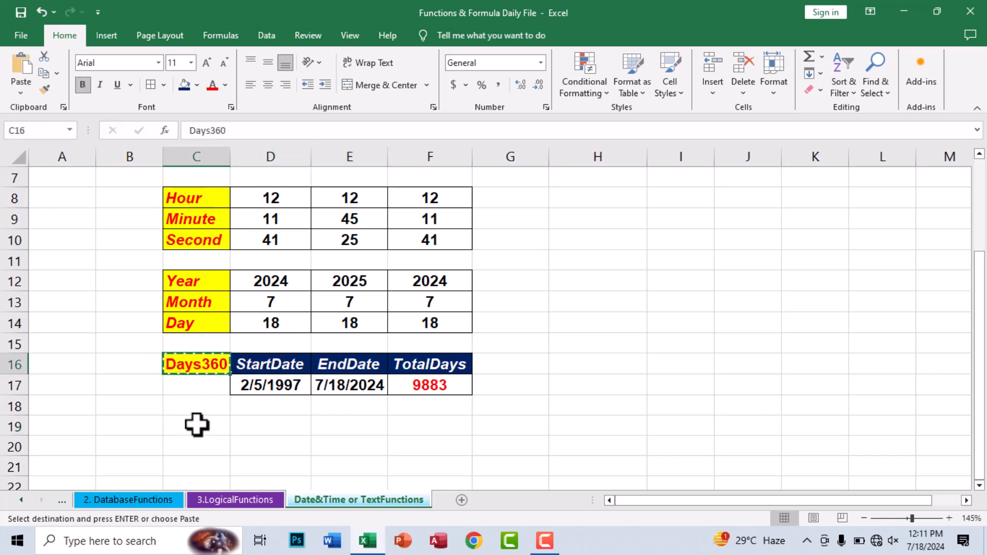
click(196, 424)
key(ctrl+v)
key(Escape)
key(F2)
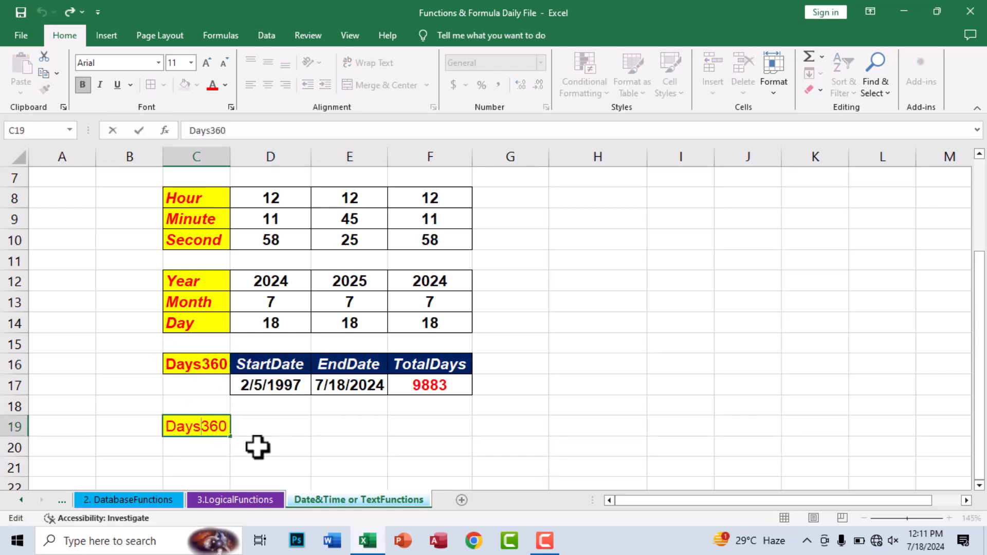
text(Text)
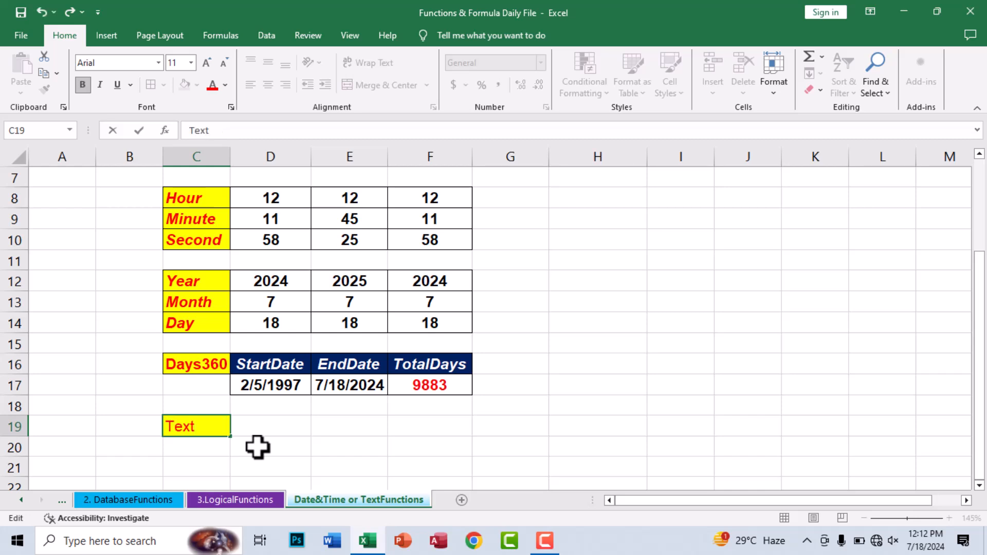
key(ctrl+Return)
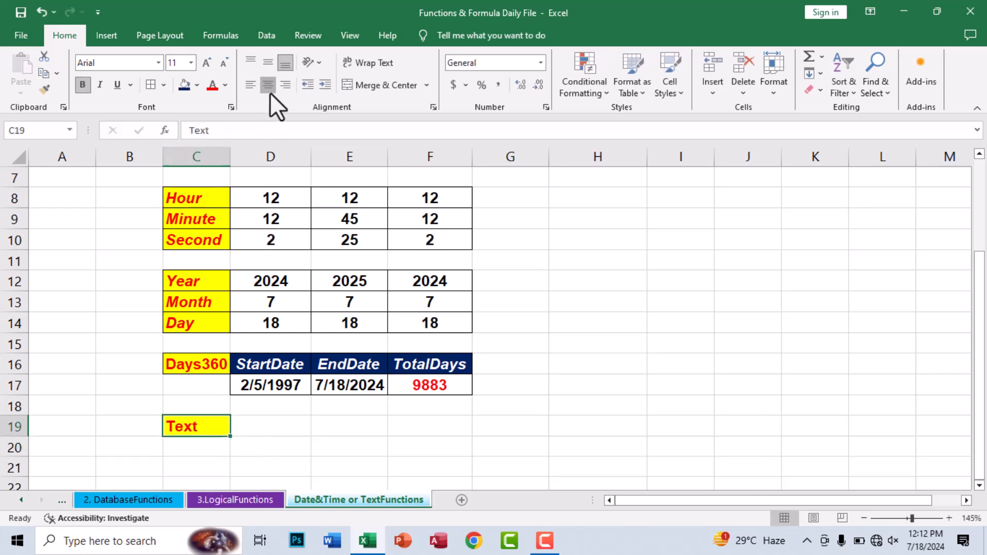
click(269, 87)
Step: Add borders around the empty cells D19:F19
click(199, 364)
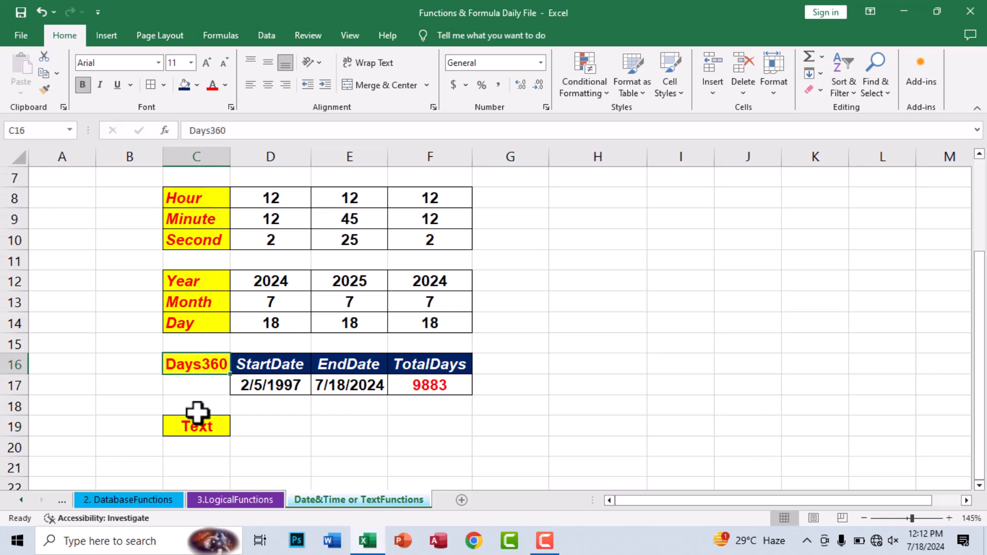
scroll(205, 396, down, 1)
click(216, 367)
drag(222, 368, 432, 377)
drag(293, 365, 441, 371)
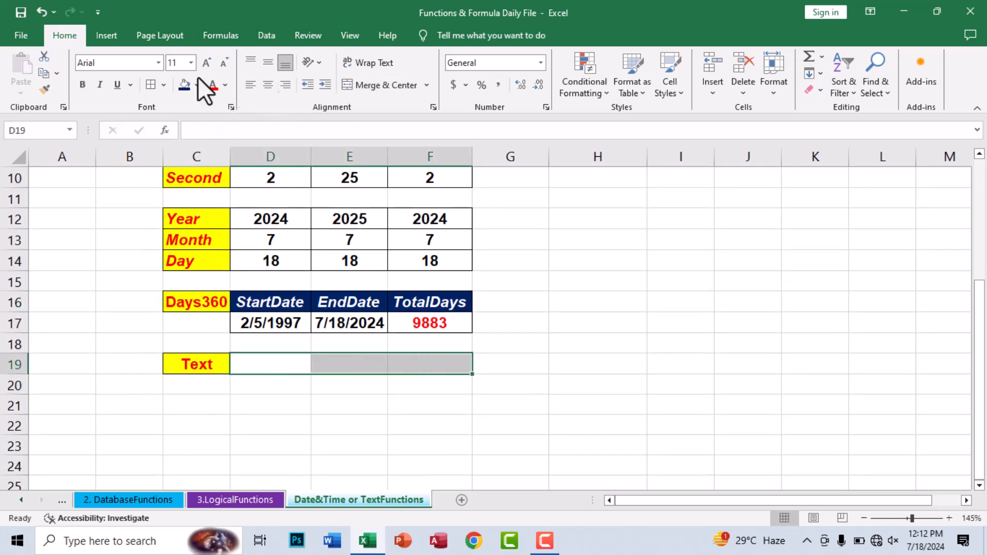
click(278, 383)
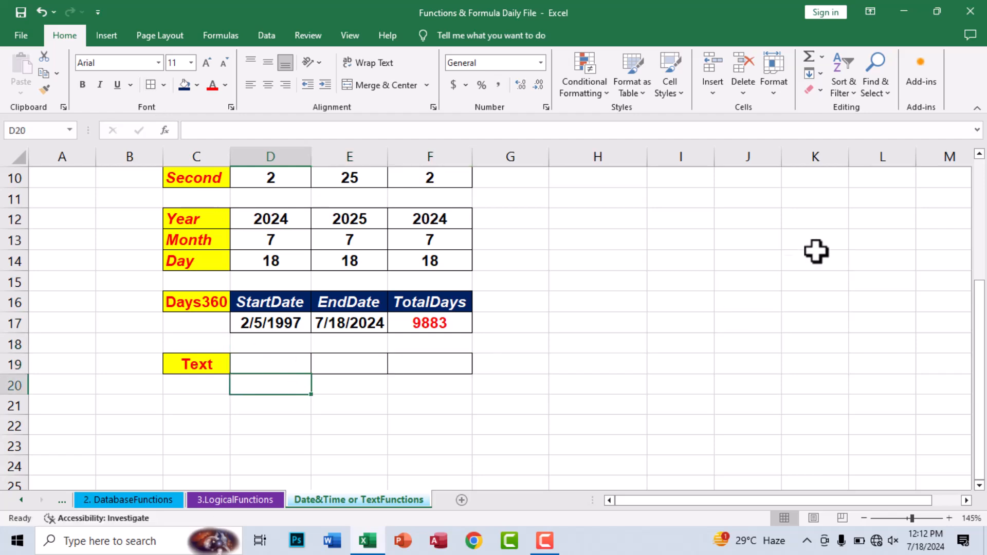
click(669, 260)
click(676, 303)
click(661, 247)
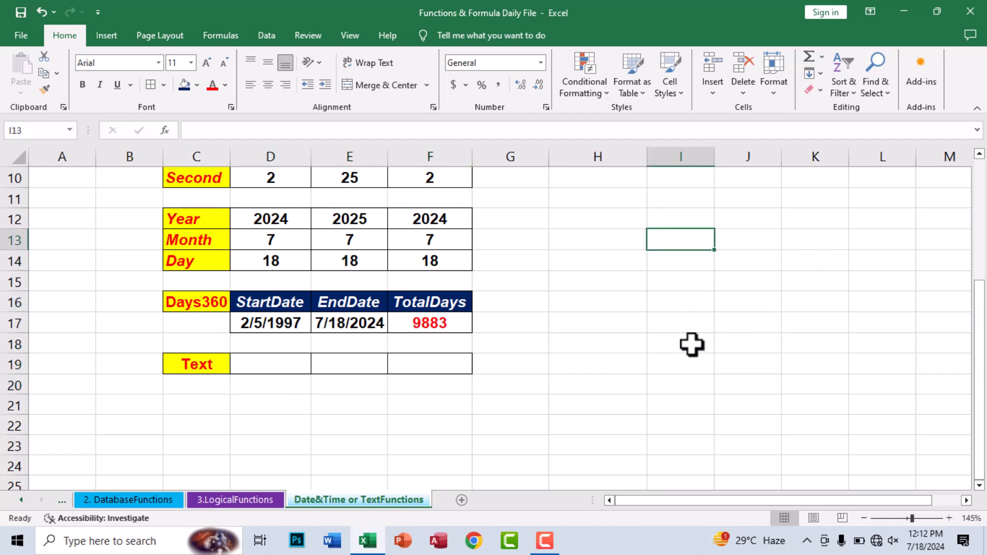
Step: Enter the labels Year, Month and Day in I12:I14
text(Month)
key(Return)
text(Year)
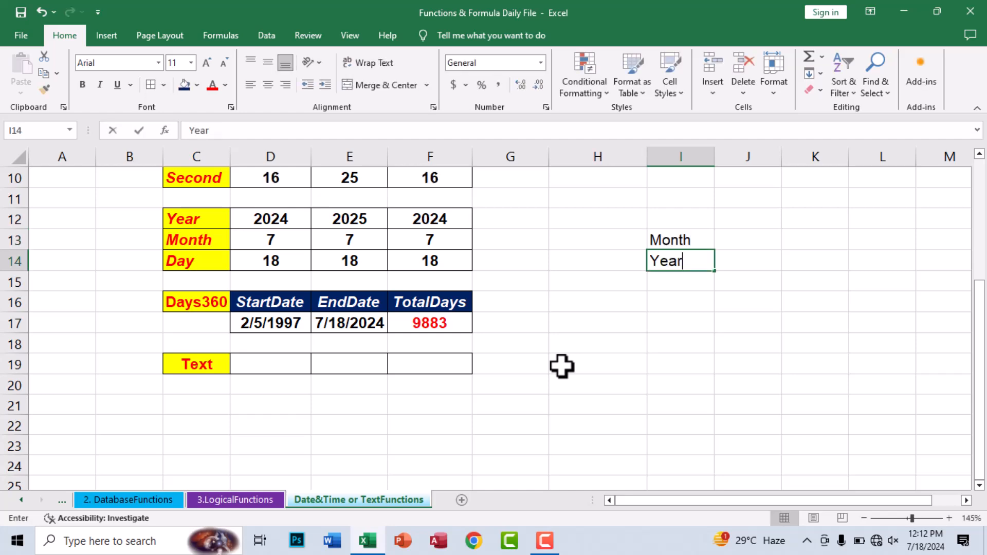
key(BackSpace)
key(BackSpace)
key(BackSpace)
key(Up)
key(Up)
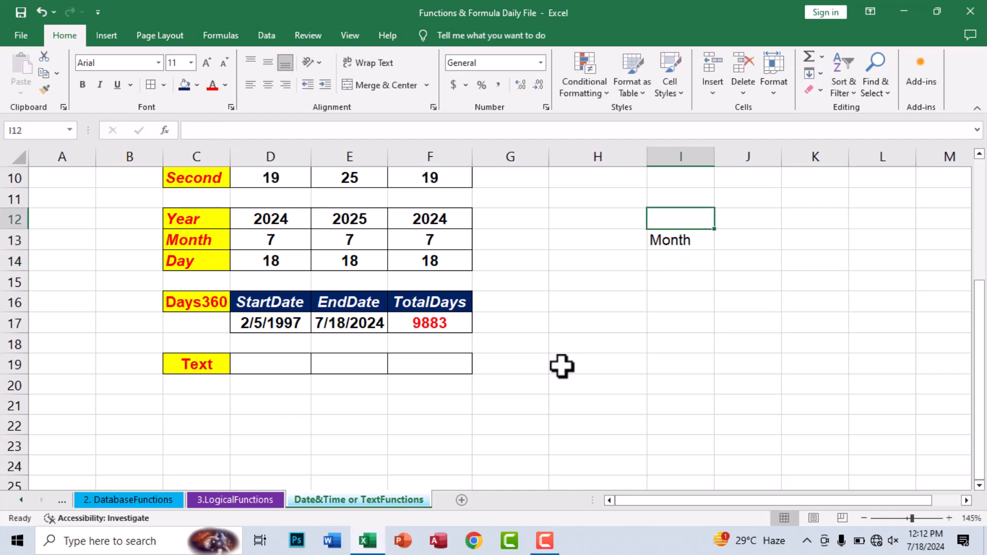
text(Year)
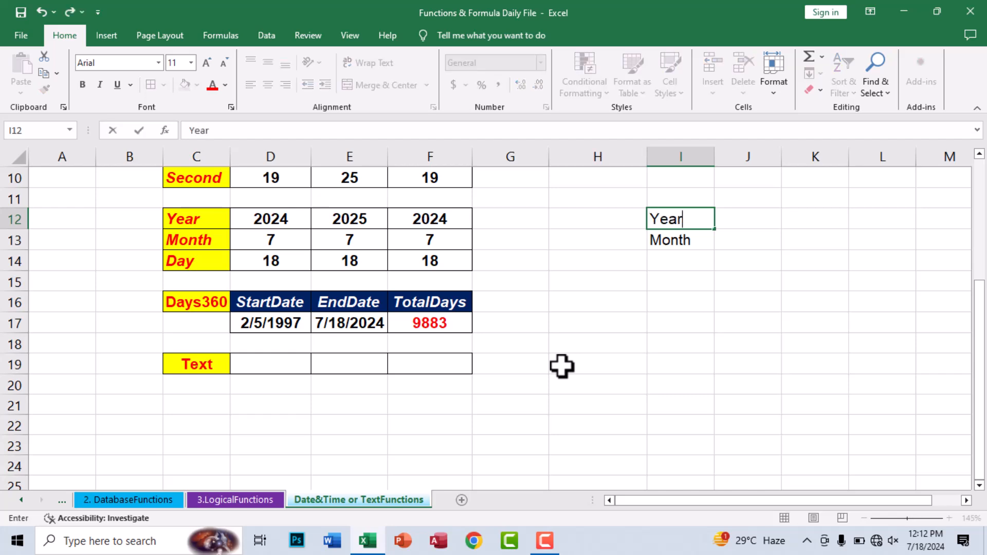
key(Return)
key(Return)
text(Day)
key(Up)
key(Up)
key(Right)
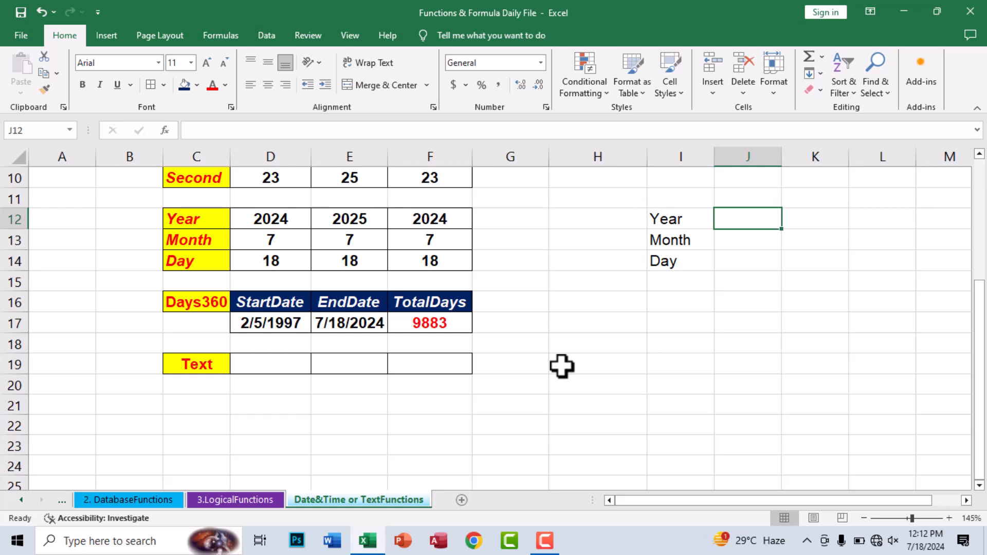
Step: Add format codes YY/YYY, MM/MMM and DD/DDD in columns J and K
text(YY)
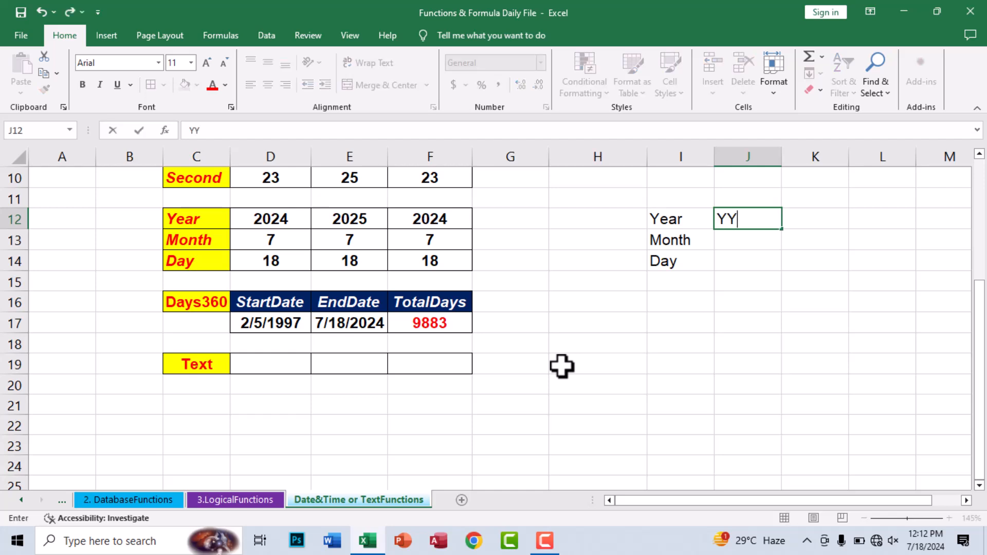
key(Right)
text(YYY)
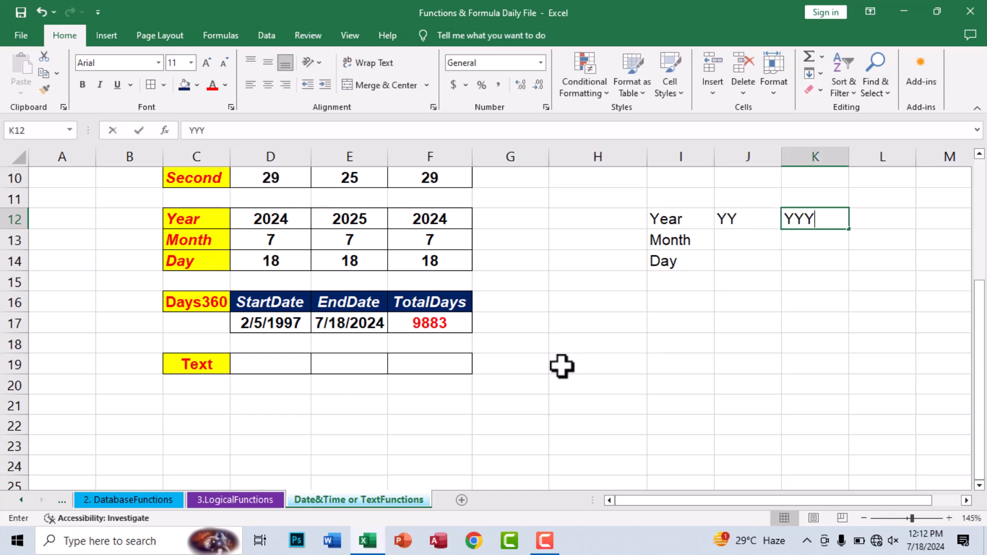
key(Down)
key(Left)
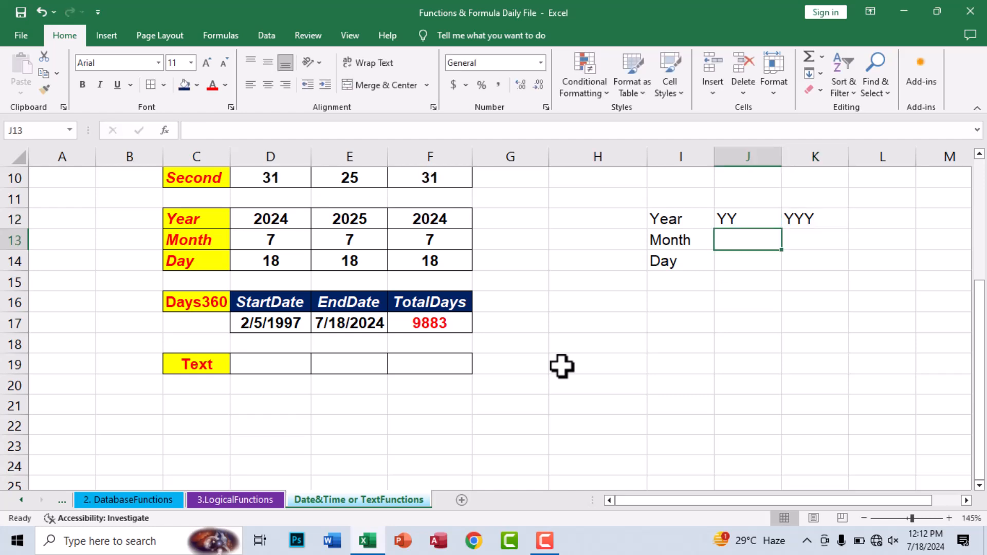
text(MM)
key(Right)
text(MMM)
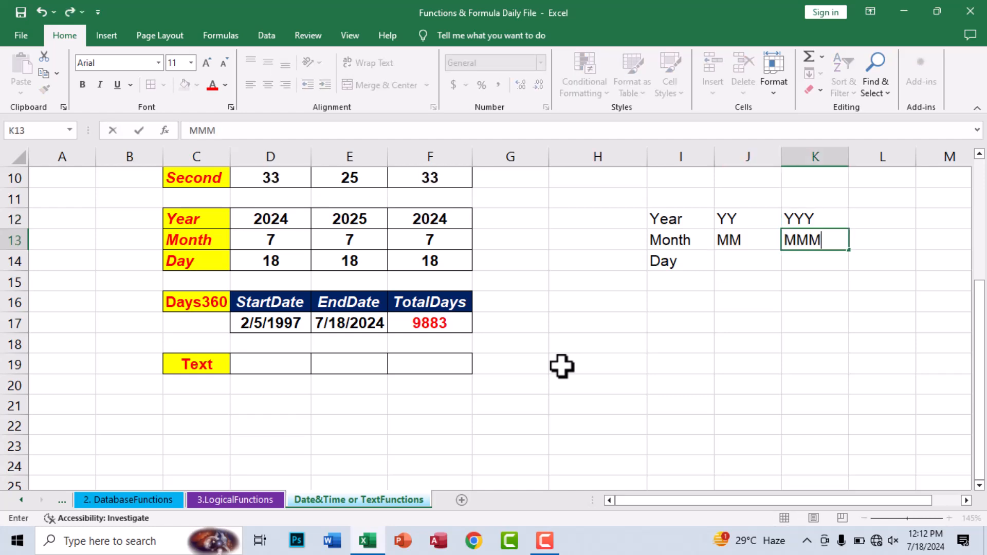
text(M)
key(BackSpace)
key(Return)
text(DD)
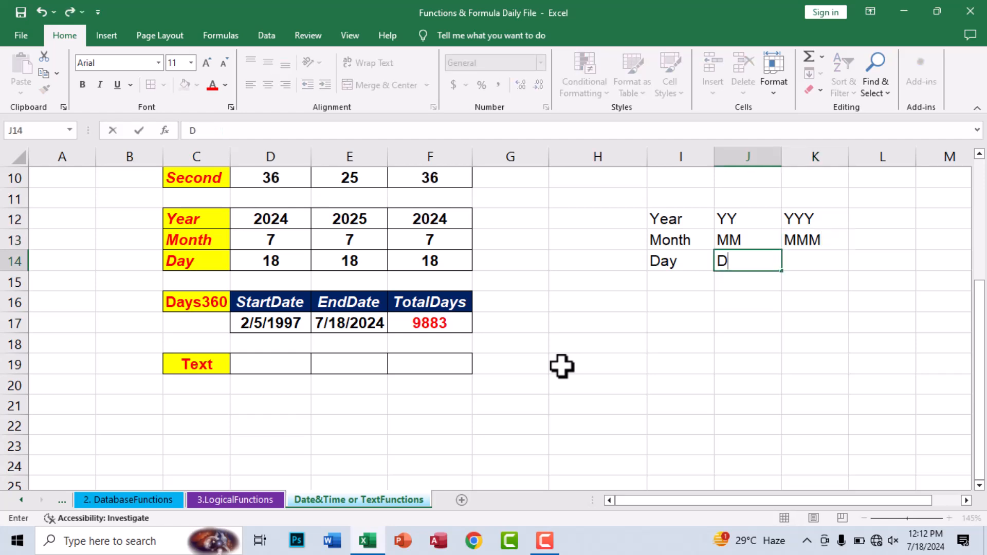
key(Tab)
text(DDD)
key(shift+Tab)
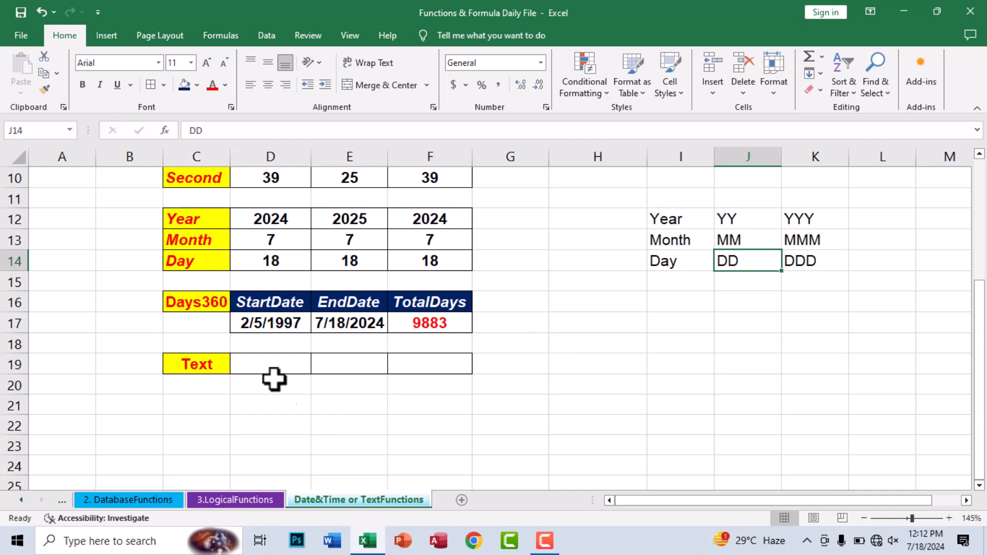
click(263, 367)
Step: Enter =TEXT(TODAY(),"yyy") in D19 so it shows the year 2024
text(=te)
key(Tab)
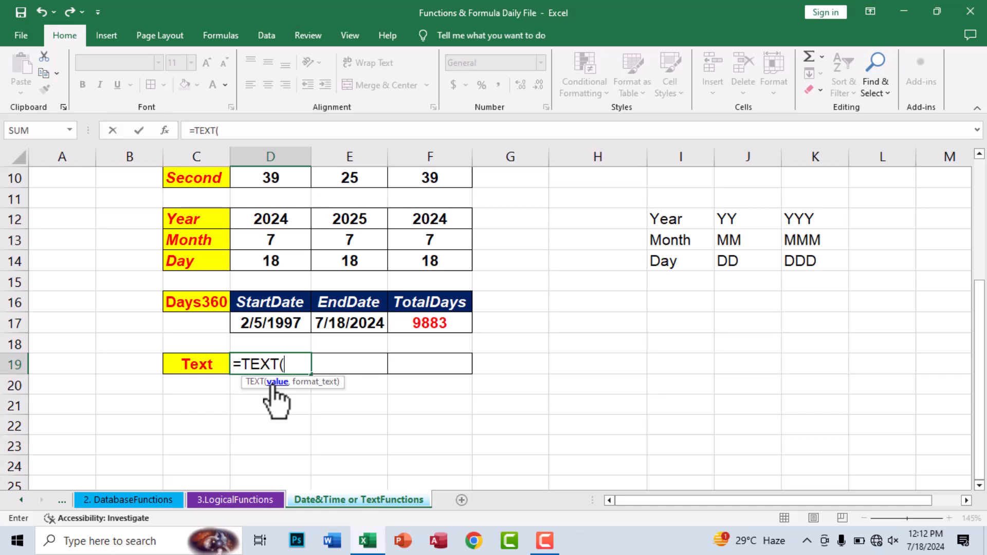
scroll(293, 360, up, 2)
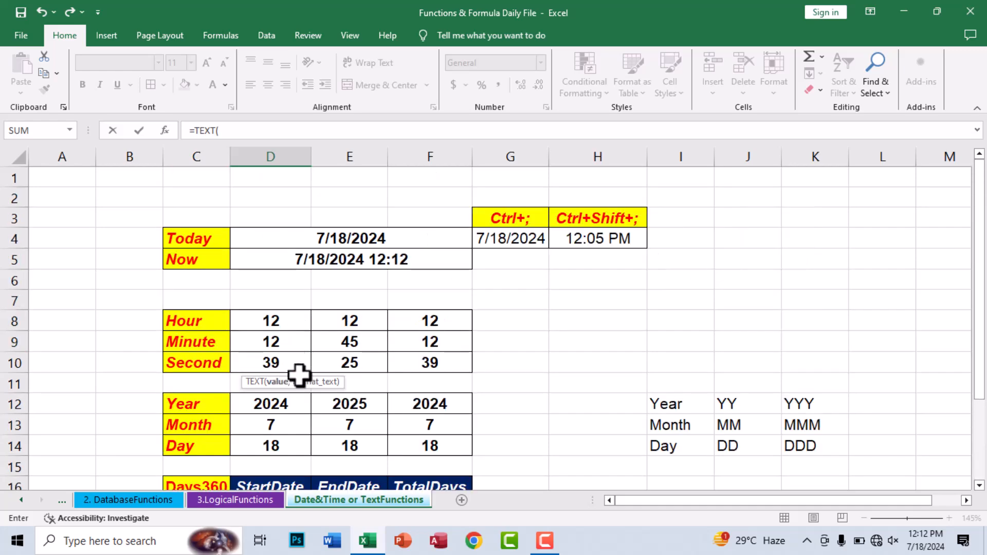
scroll(309, 360, down, 1)
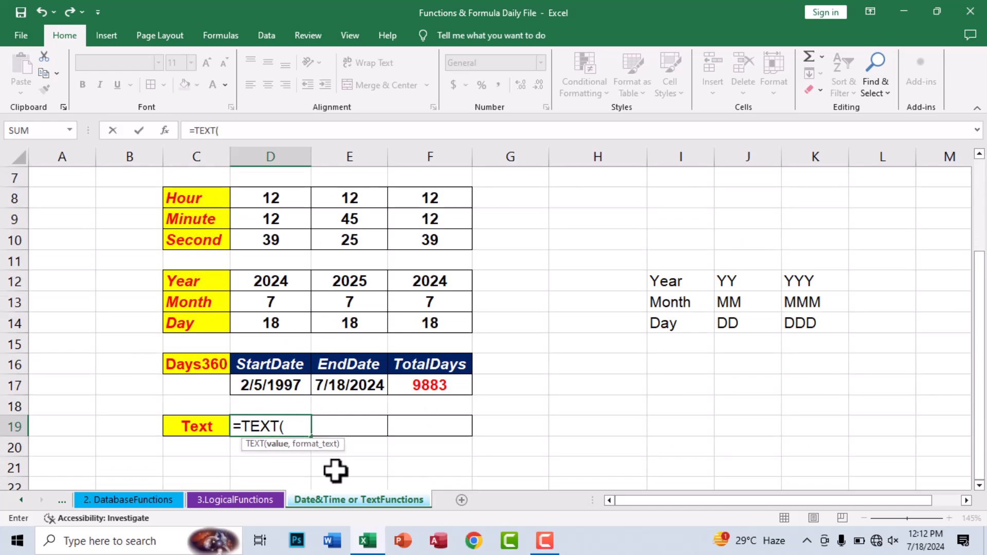
text(to)
key(Tab)
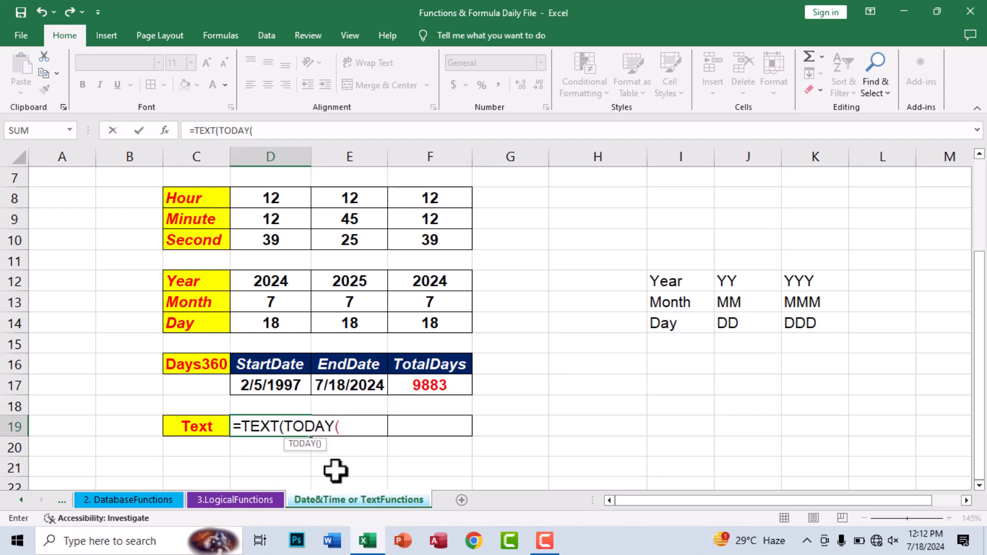
text(),")
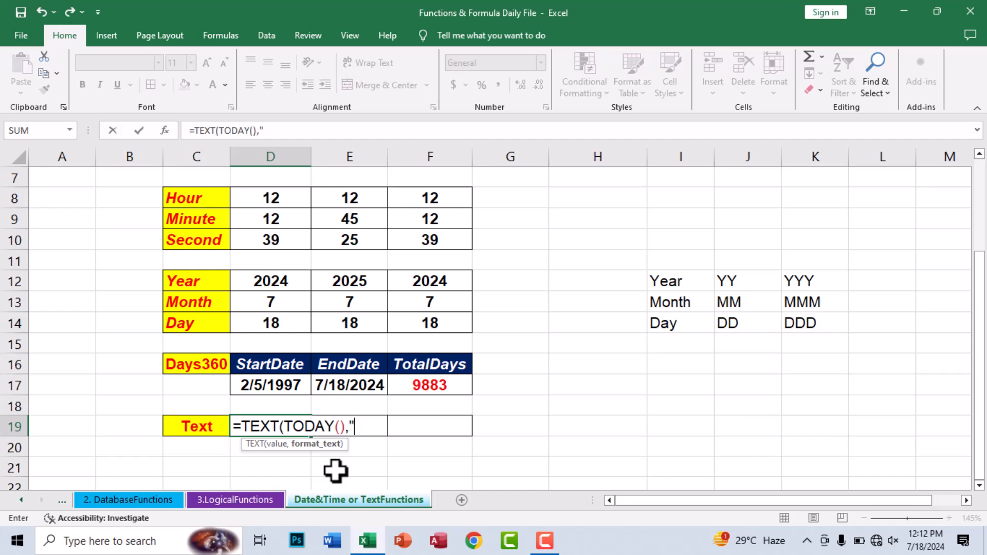
text(yy"))
key(Return)
key(Up)
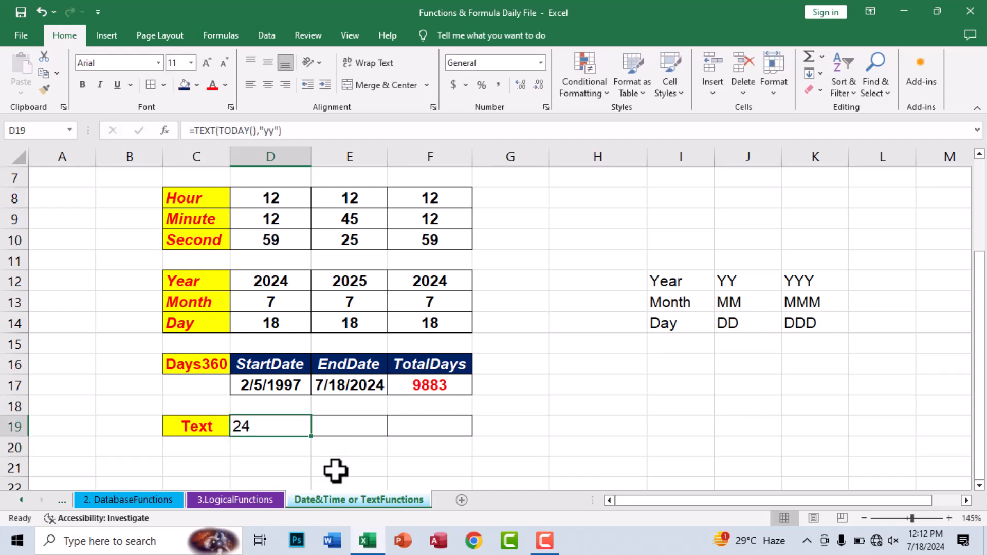
key(F2)
key(Left)
key(Left)
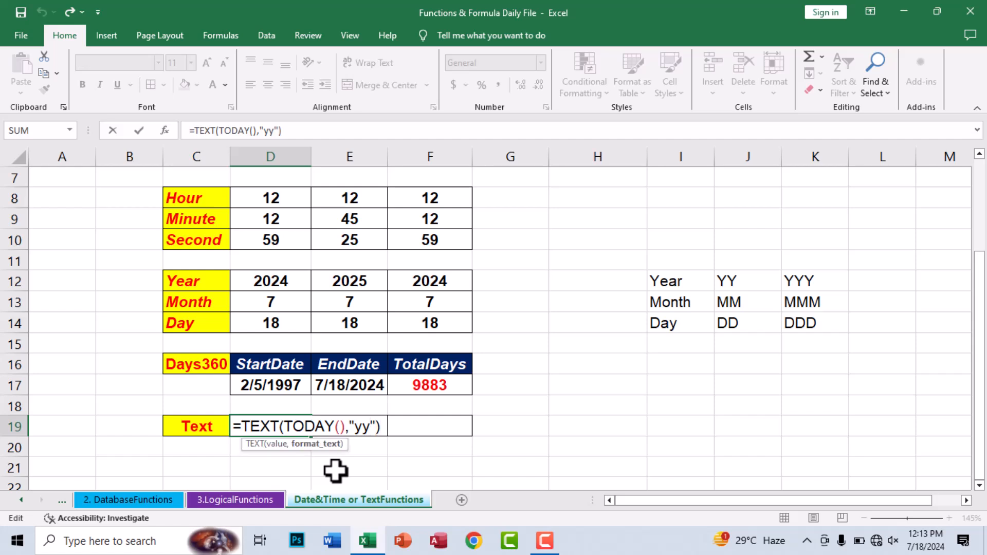
text(Y)
key(Return)
key(Up)
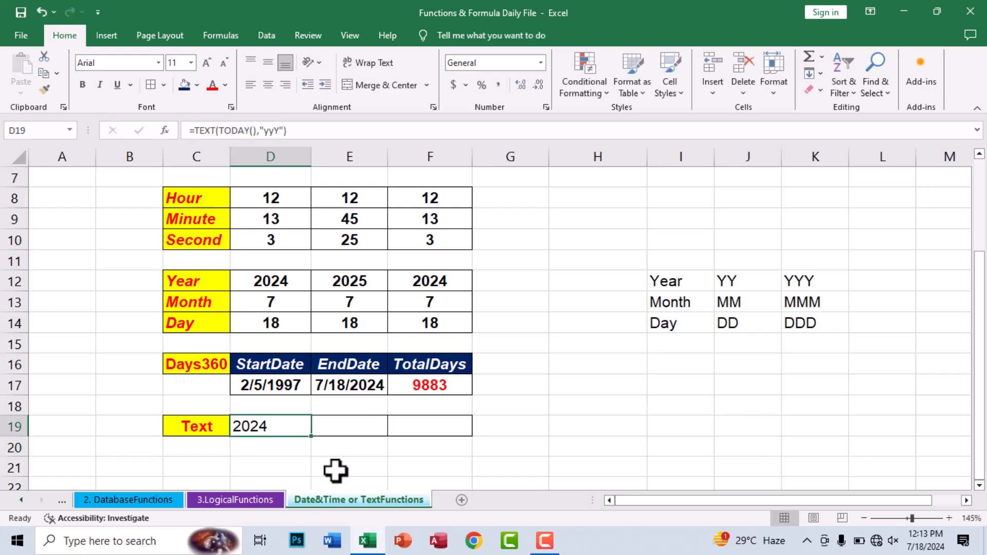
Step: Enter =TEXT(TODAY(),"mmmm") in E19 so it shows the full month July
key(Right)
text(=te)
key(Tab)
text(to)
key(Tab)
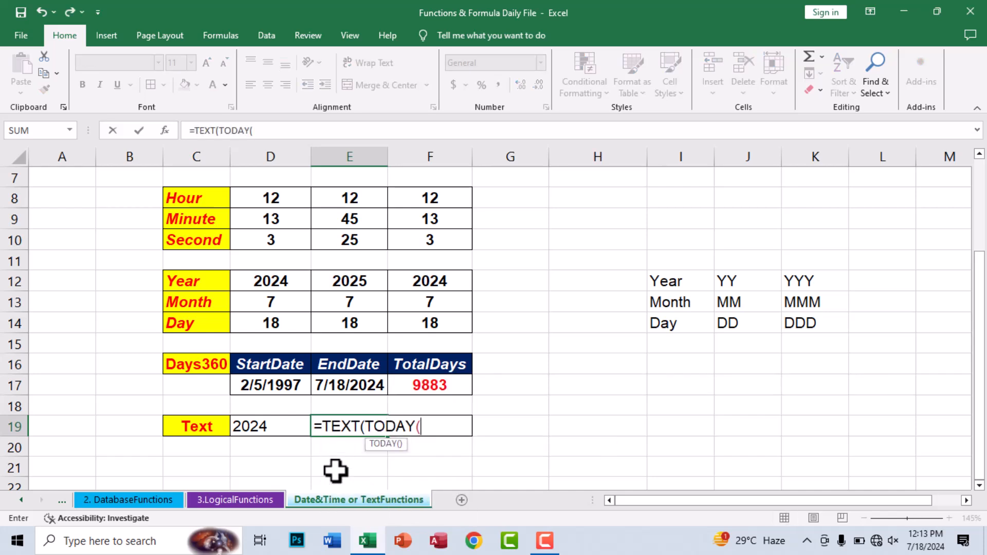
text(),"mm")
key(Return)
key(Up)
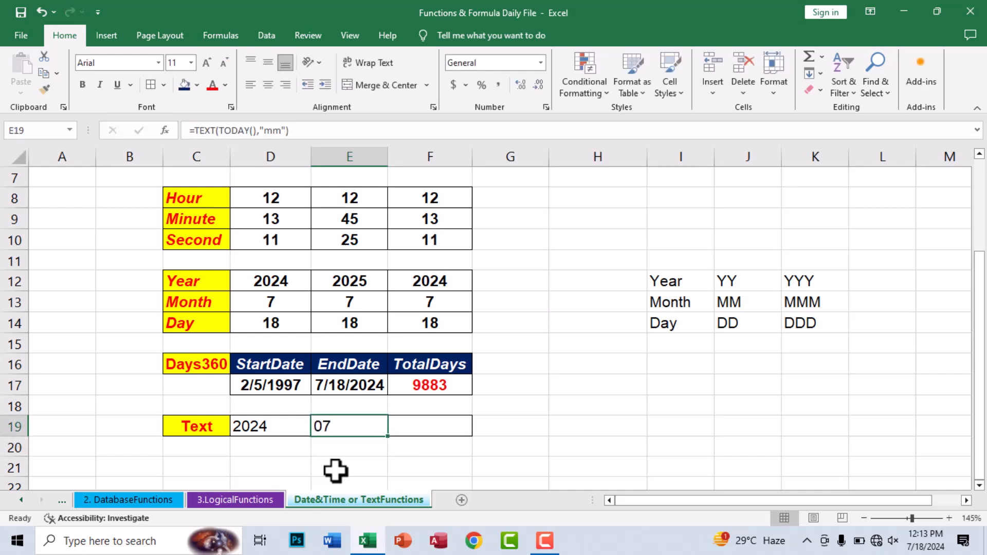
key(F2)
text(m)
key(Return)
key(Up)
key(F2)
key(Left)
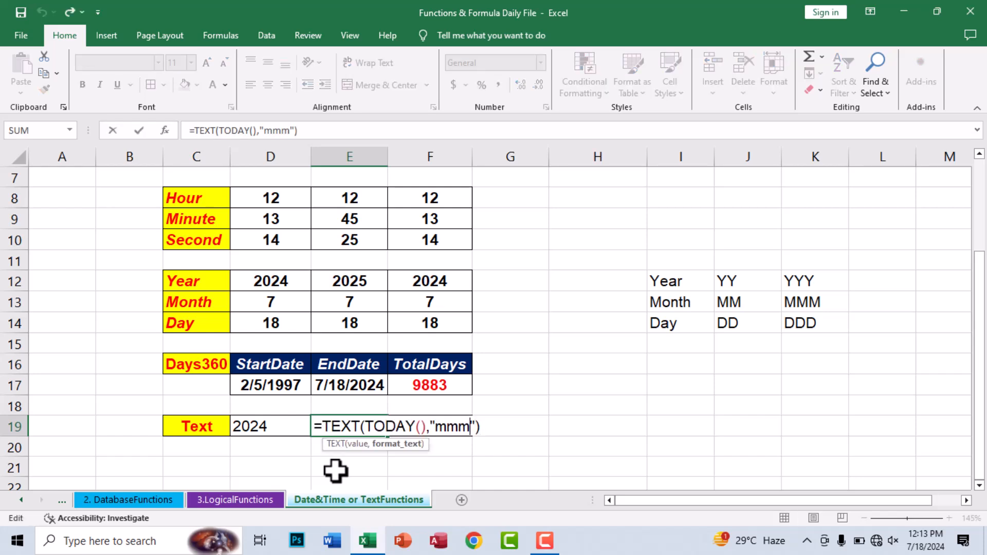
text(m)
key(Tab)
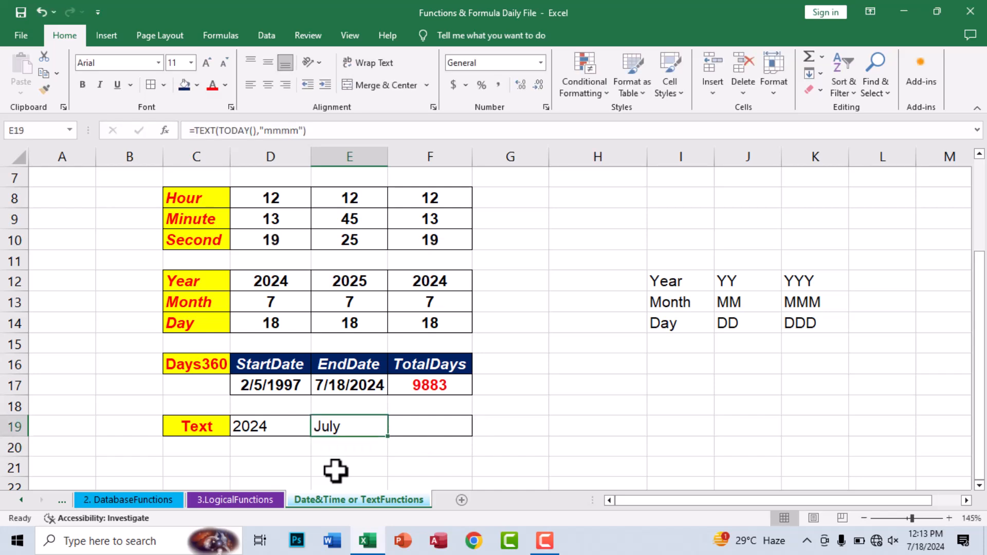
Step: Enter =TEXT(TODAY(),"dddd") in F19 so it shows the weekday Thursday
text(=tex)
key(Tab)
text(da)
key(BackSpace)
key(BackSpace)
text(to)
key(Tab)
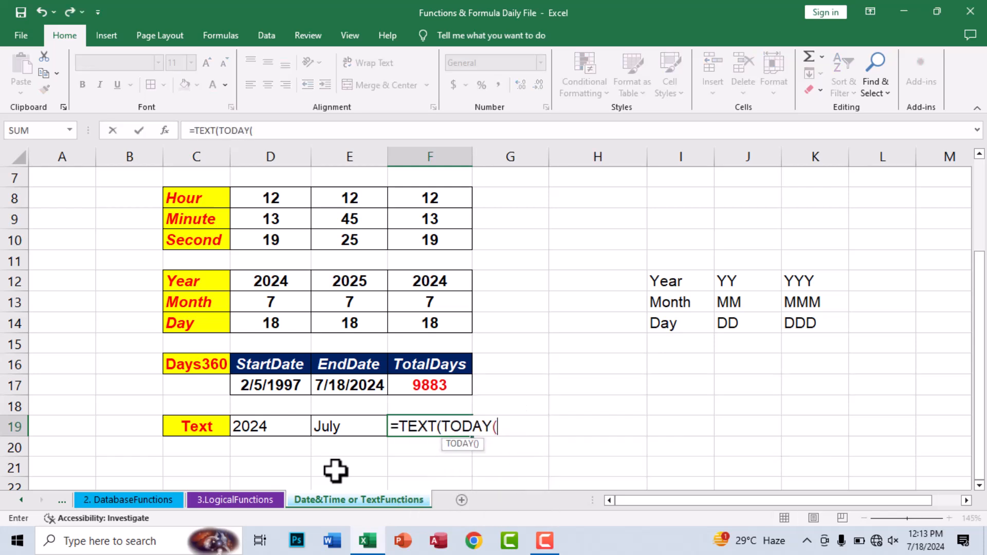
text(),"dd)
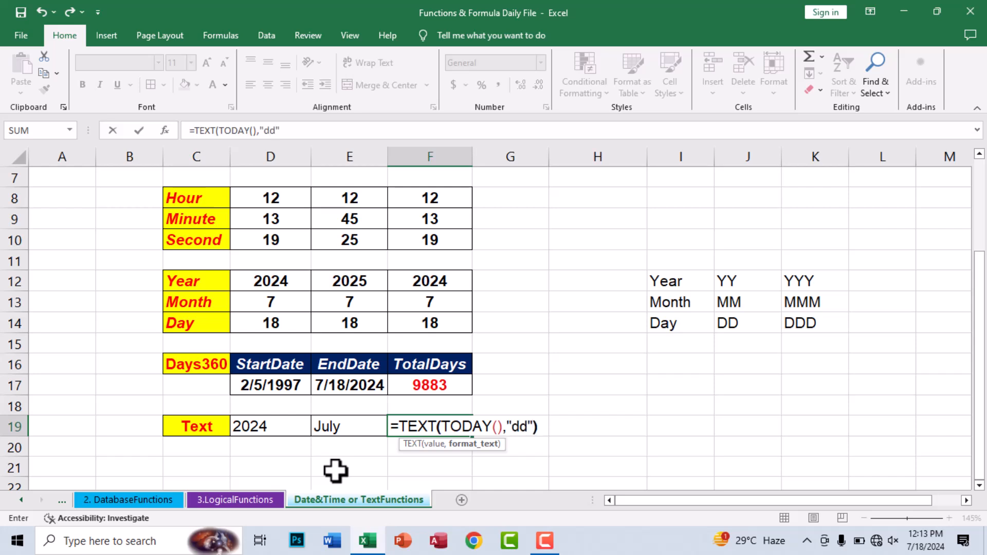
text(")
key(Return)
key(Up)
key(F2)
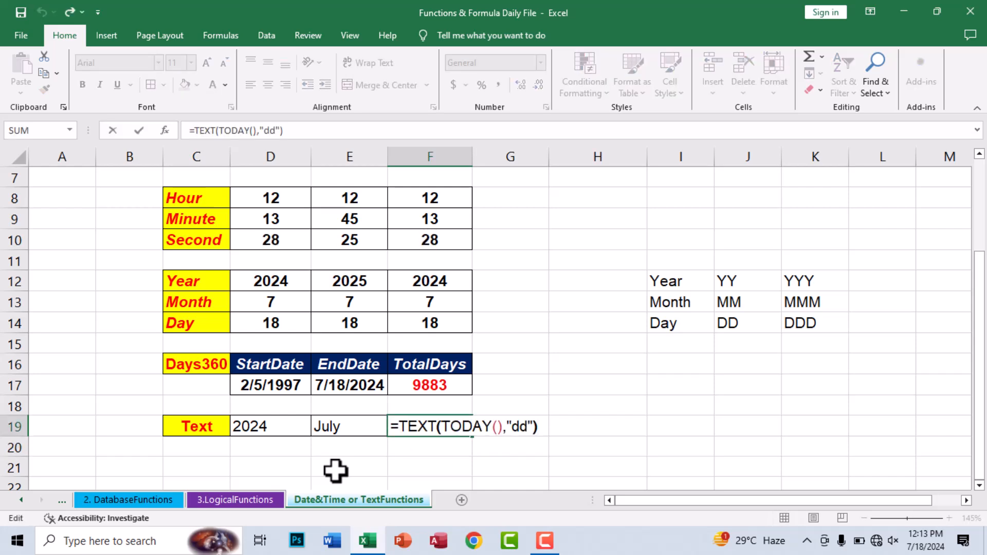
key(Left)
key(Left)
text(d)
key(Return)
key(Up)
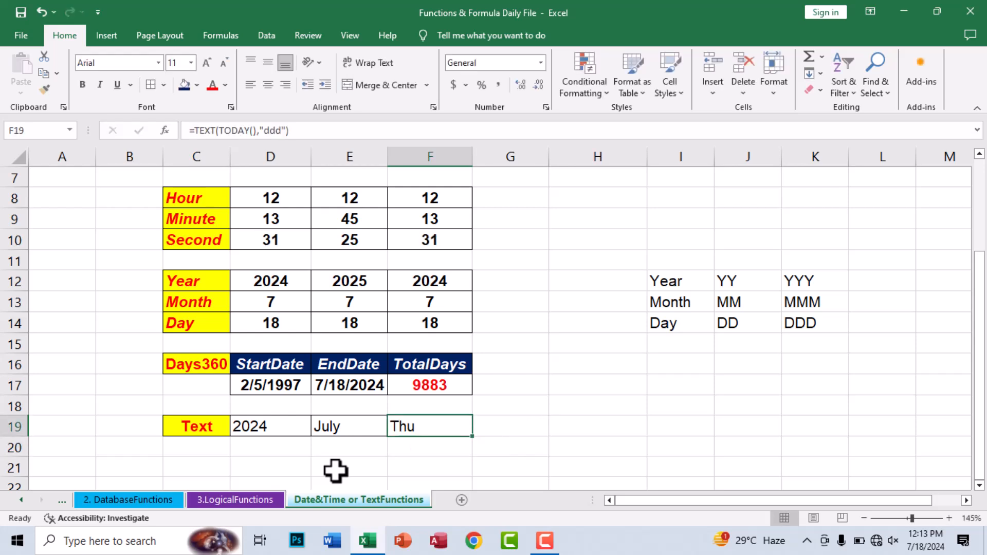
key(F2)
key(Left)
key(Left)
text(d)
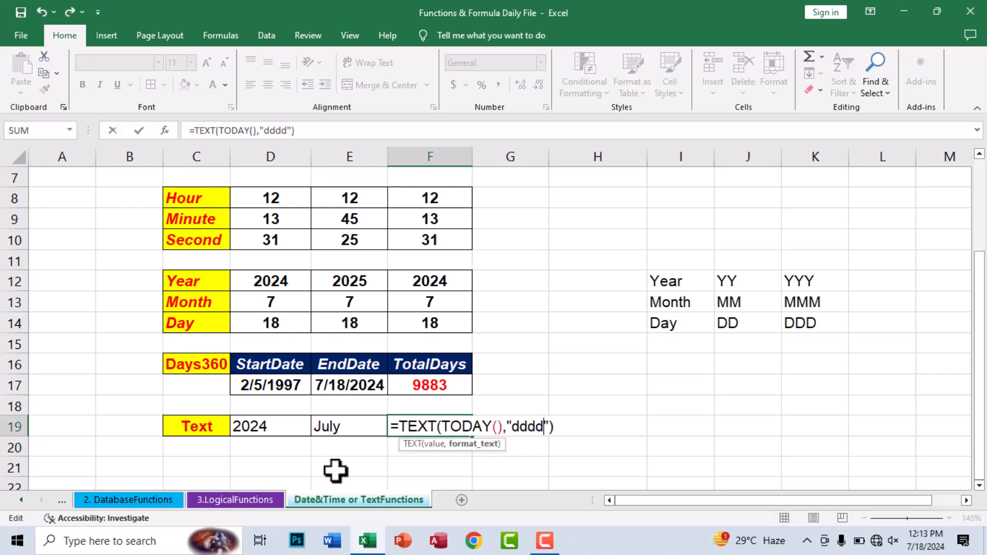
key(Return)
key(Up)
Step: Format D19:F19 with red font, bold, italic and centre alignment
drag(249, 434, 427, 432)
click(212, 85)
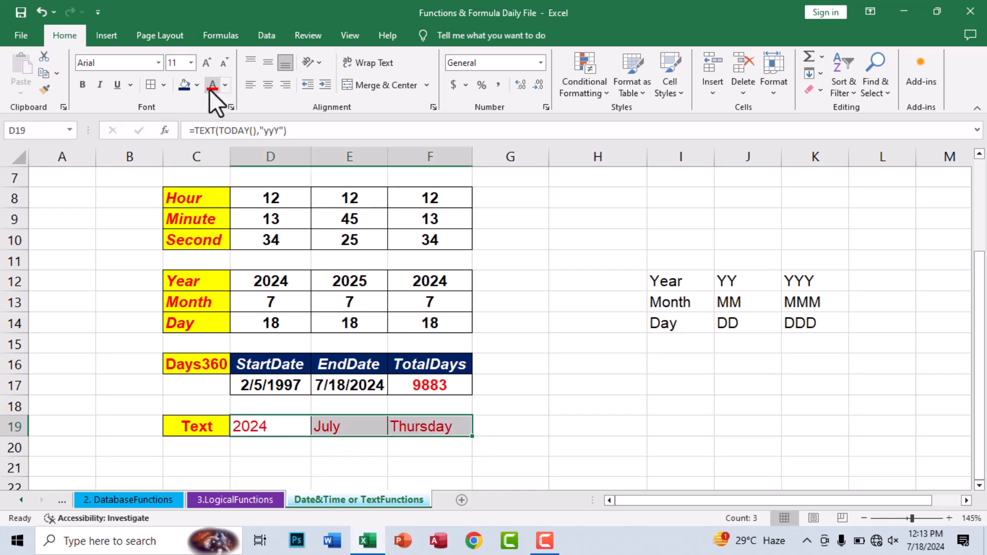
click(82, 85)
click(100, 85)
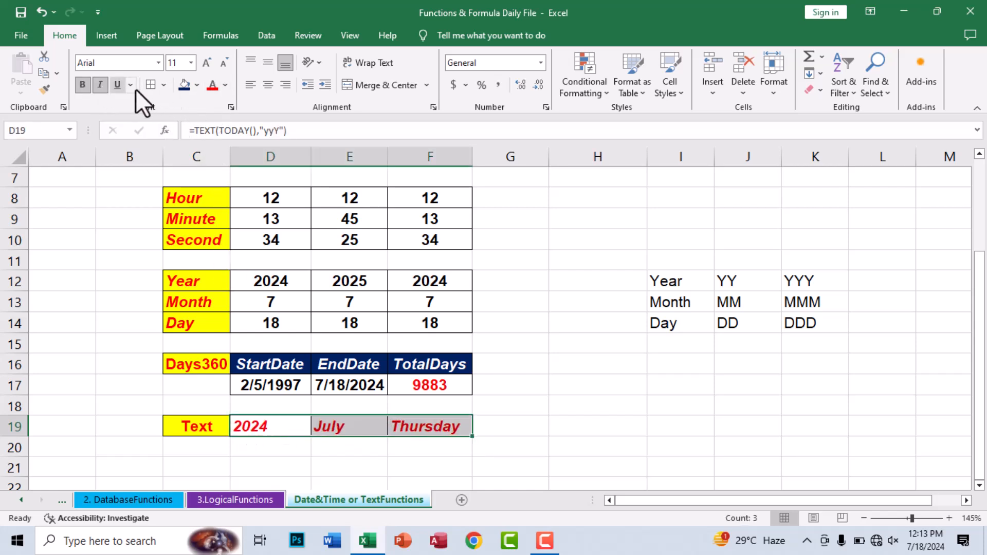
click(268, 85)
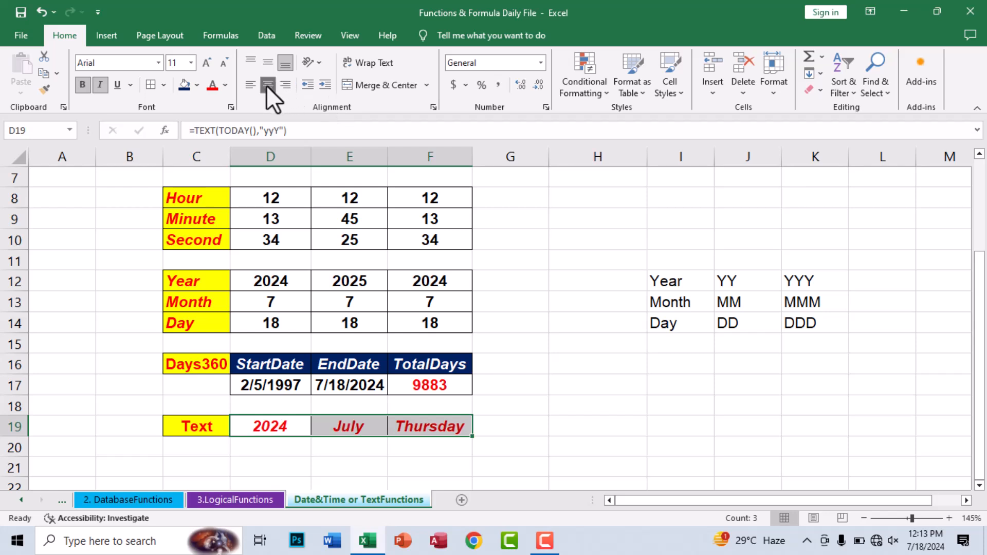
click(408, 404)
click(503, 409)
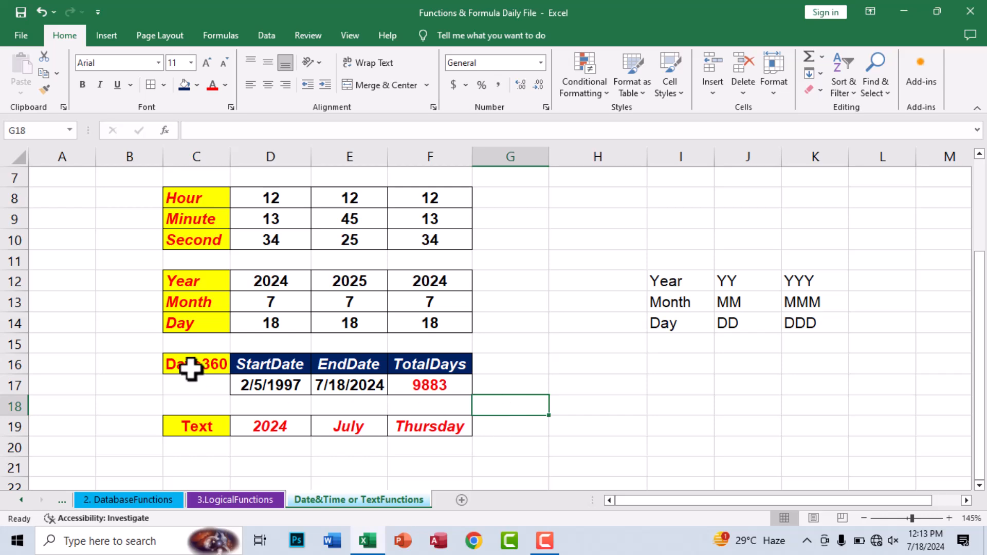
scroll(193, 373, down, 3)
Step: Add a merged 'Datedif' title in C22 with yellow fill and red bold italic text
drag(196, 300, 407, 302)
click(385, 85)
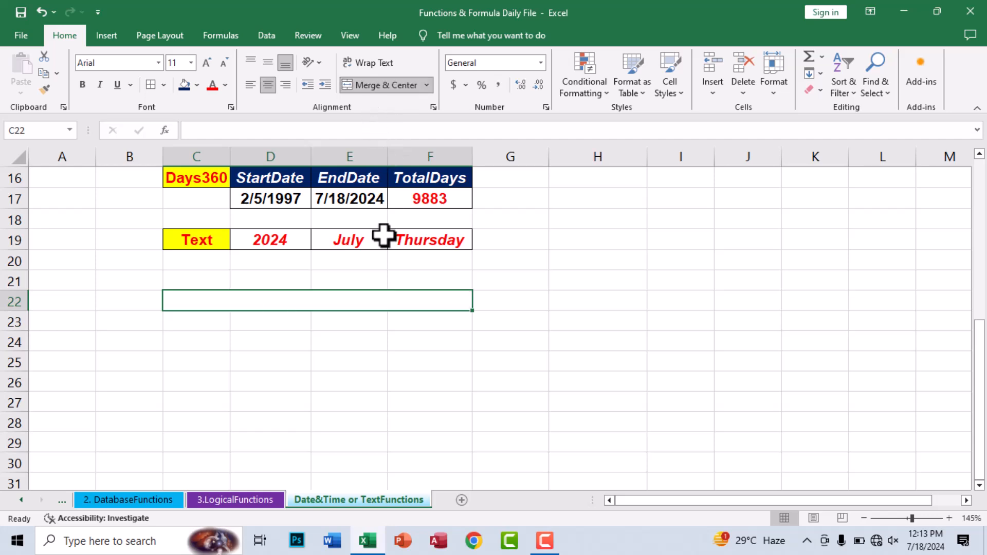
text(Datedif)
key(Return)
key(Up)
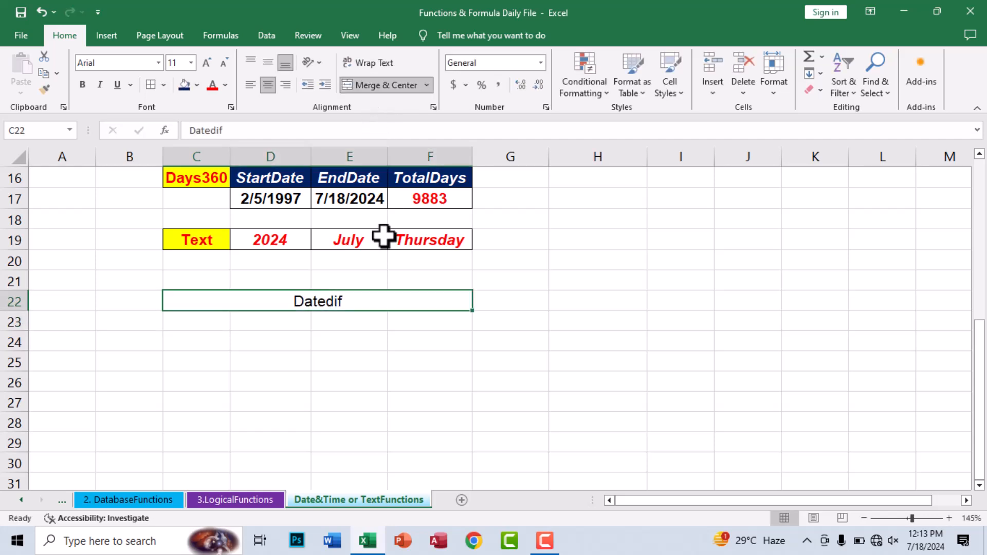
click(197, 85)
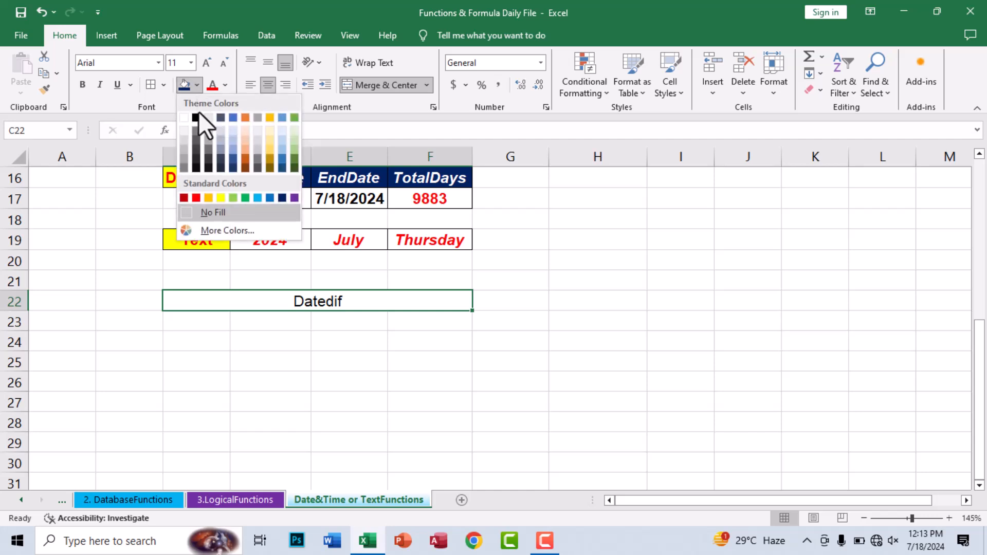
click(221, 198)
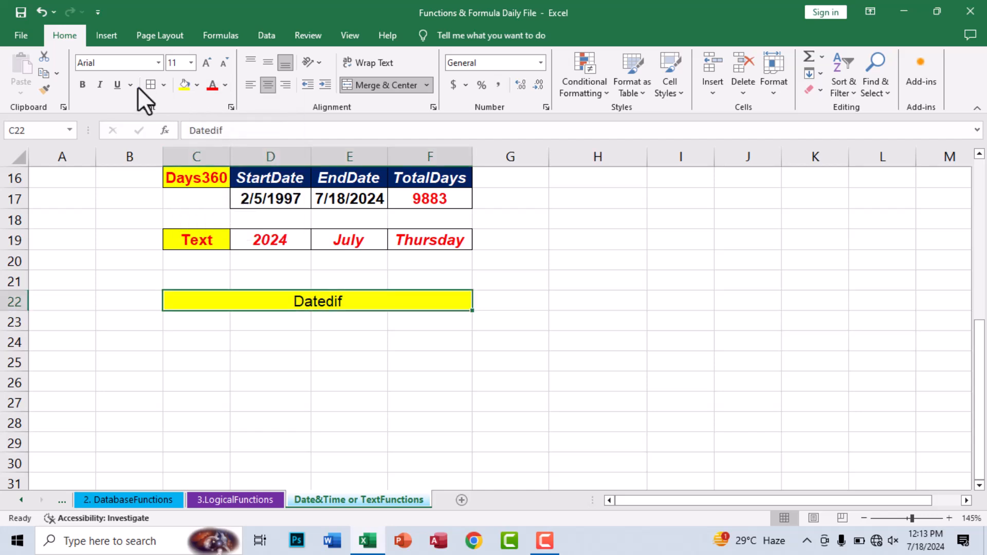
click(213, 85)
click(82, 84)
click(99, 84)
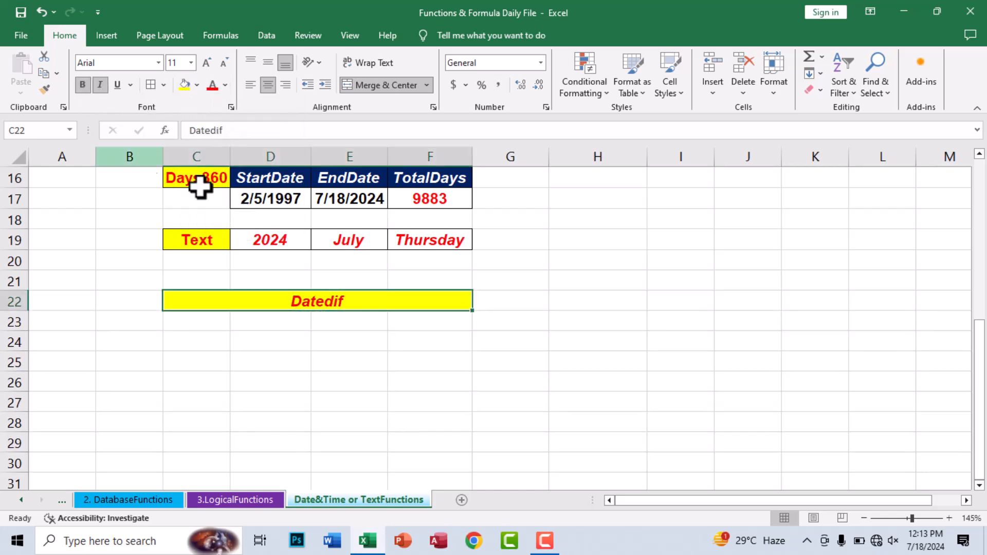
click(322, 344)
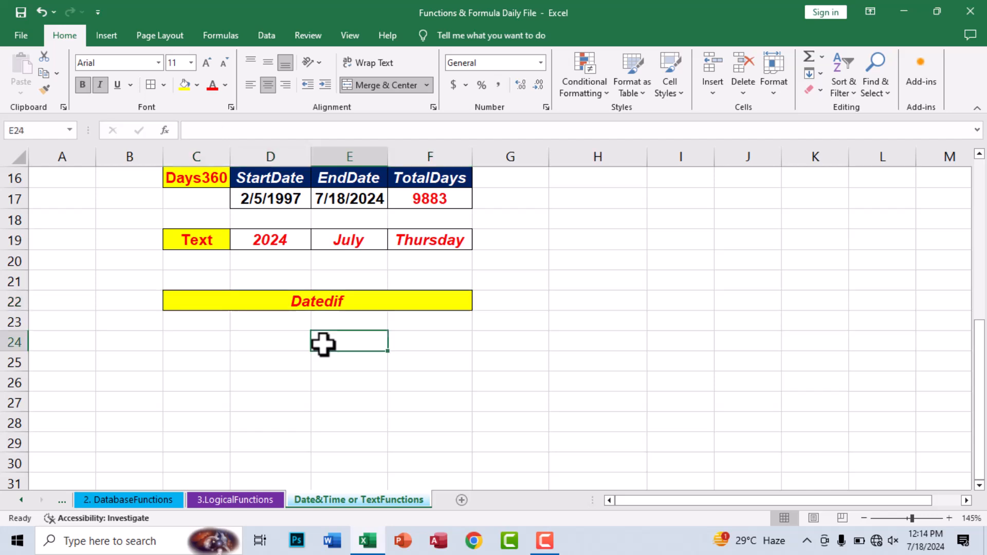
Step: Type the headers Name, DOB, Year, Month and Day across C23:G23
click(192, 333)
click(199, 322)
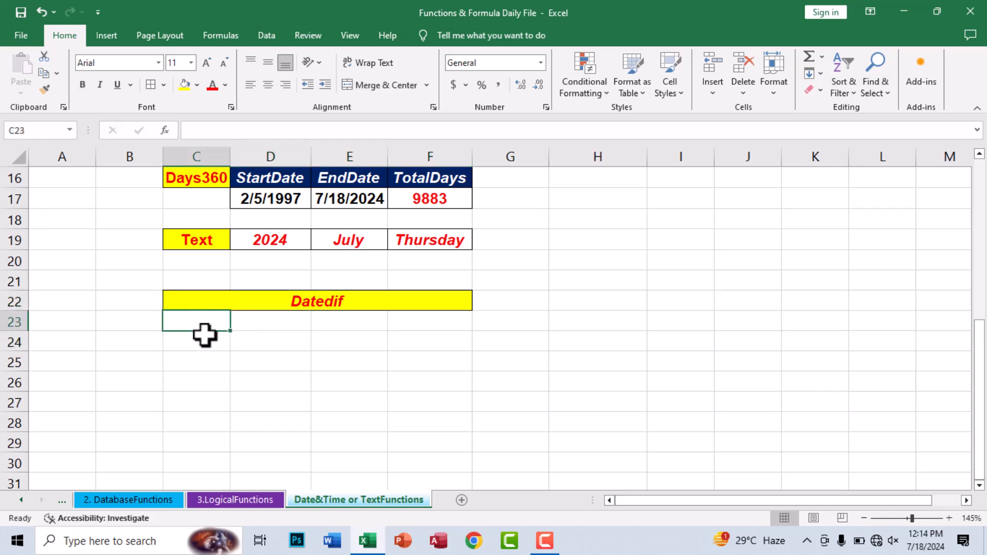
text(Name)
key(Tab)
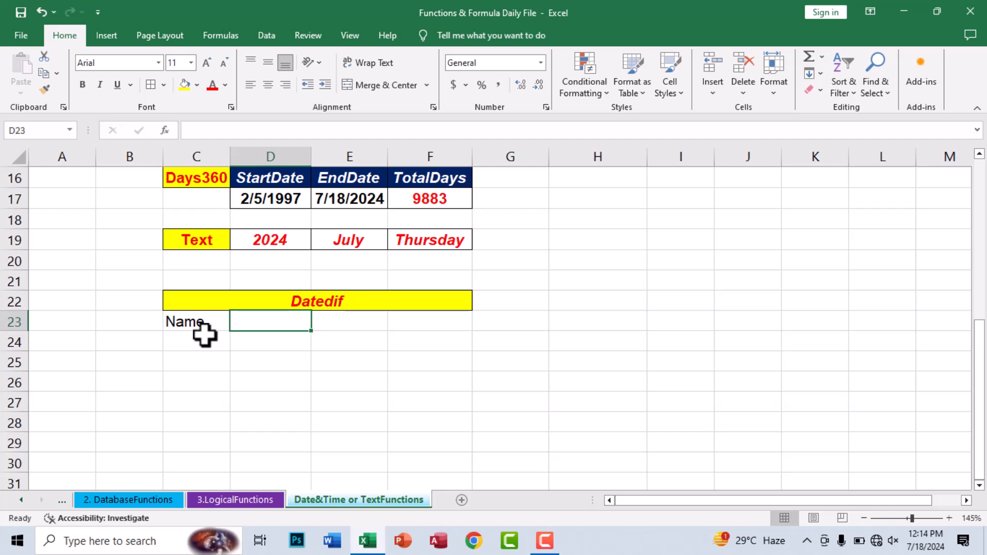
text(DOB)
key(Tab)
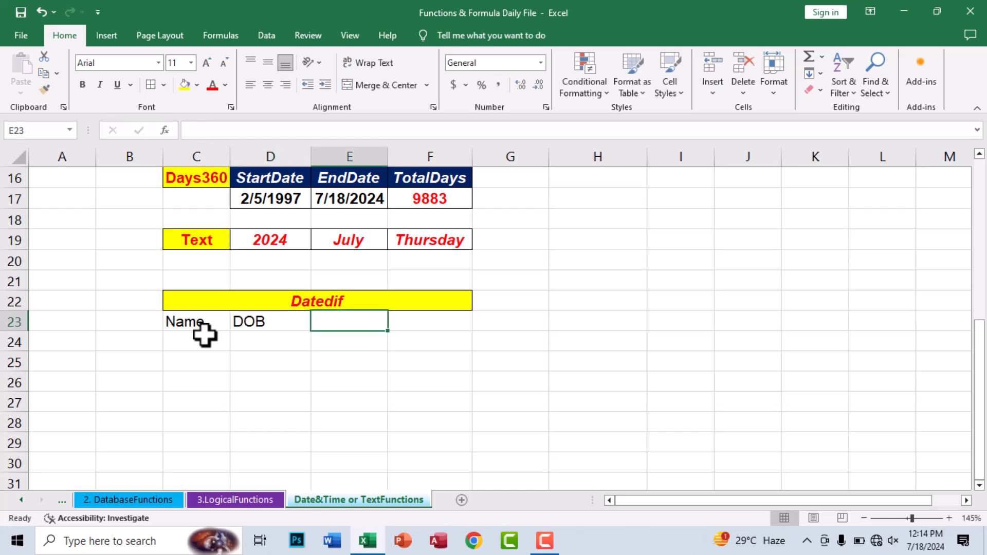
text(Year)
key(Tab)
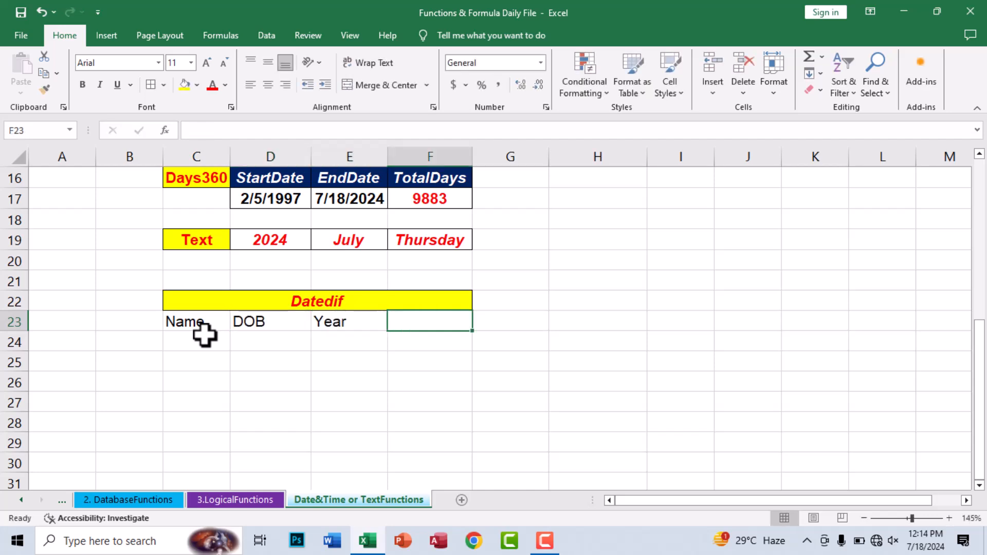
text(Month)
key(Tab)
text(Day)
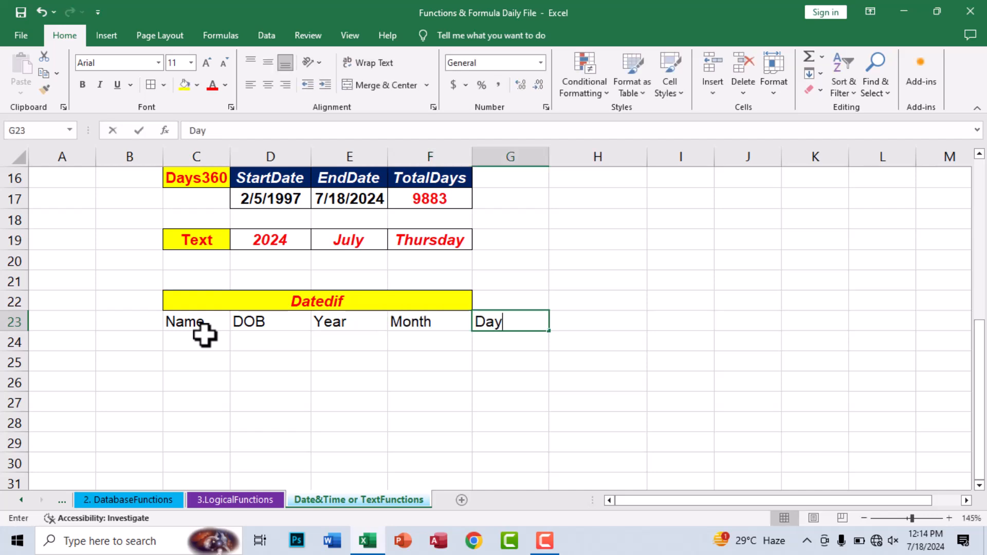
key(Return)
Step: Apply All Borders to C23:G29 and merge the Datedif title across C22:G22
drag(206, 325, 470, 447)
click(148, 87)
click(316, 383)
drag(320, 297, 485, 297)
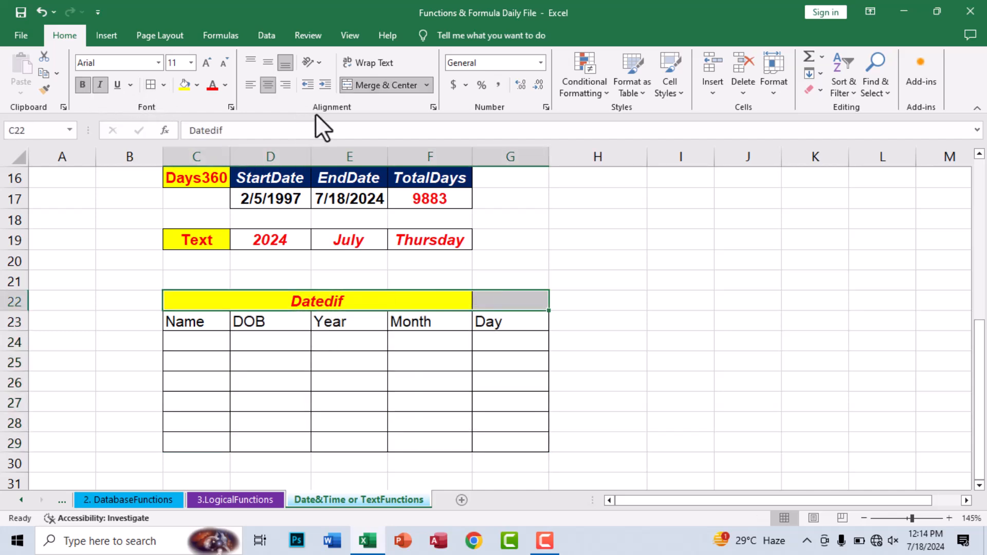
click(359, 86)
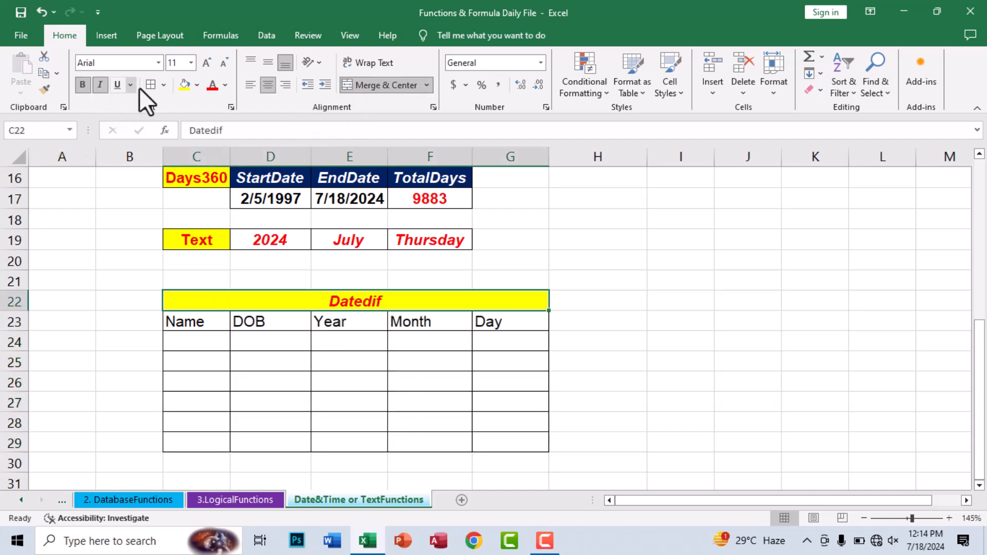
Step: Give the header row a dark blue fill with bold, italic, centred labels
drag(183, 324, 489, 322)
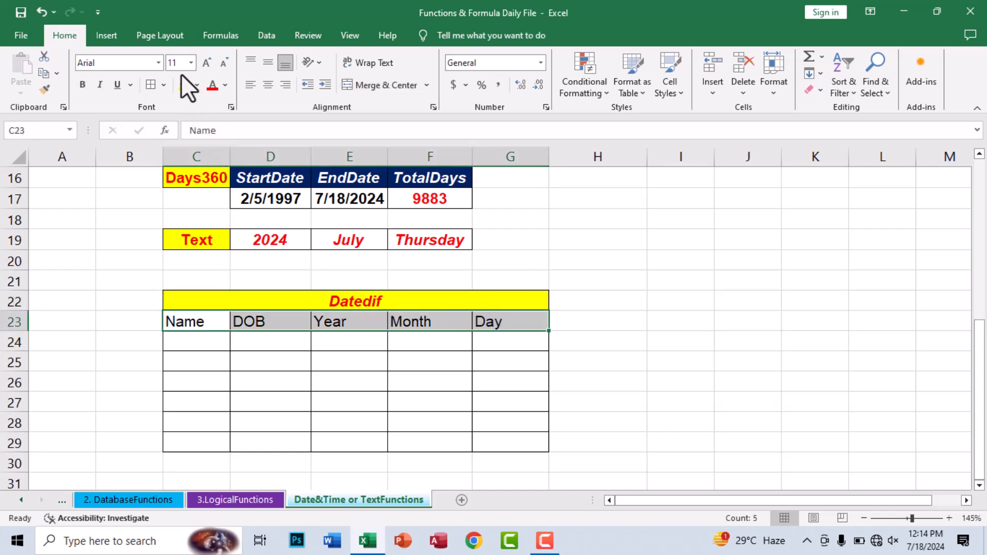
click(197, 86)
click(281, 192)
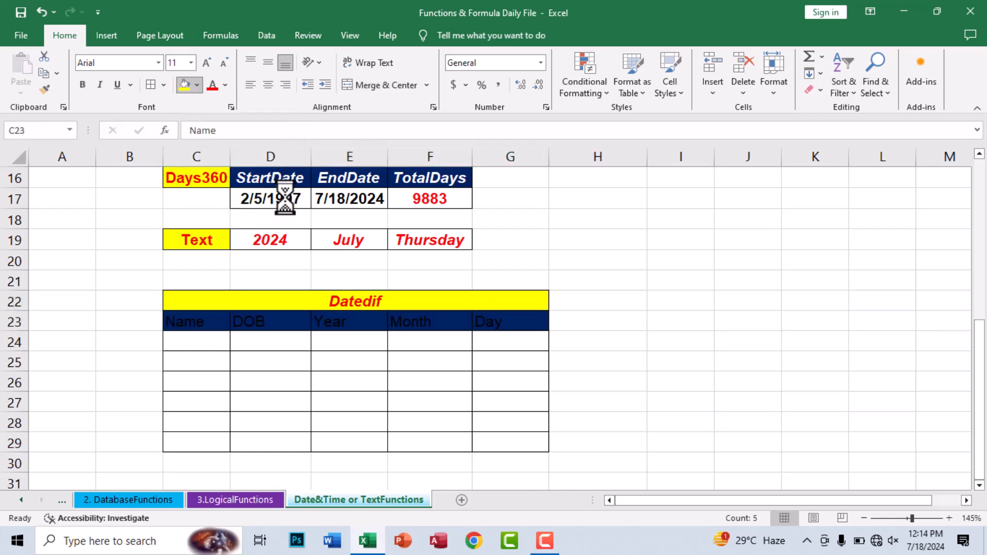
click(225, 84)
key(ctrl+b)
click(105, 88)
click(267, 84)
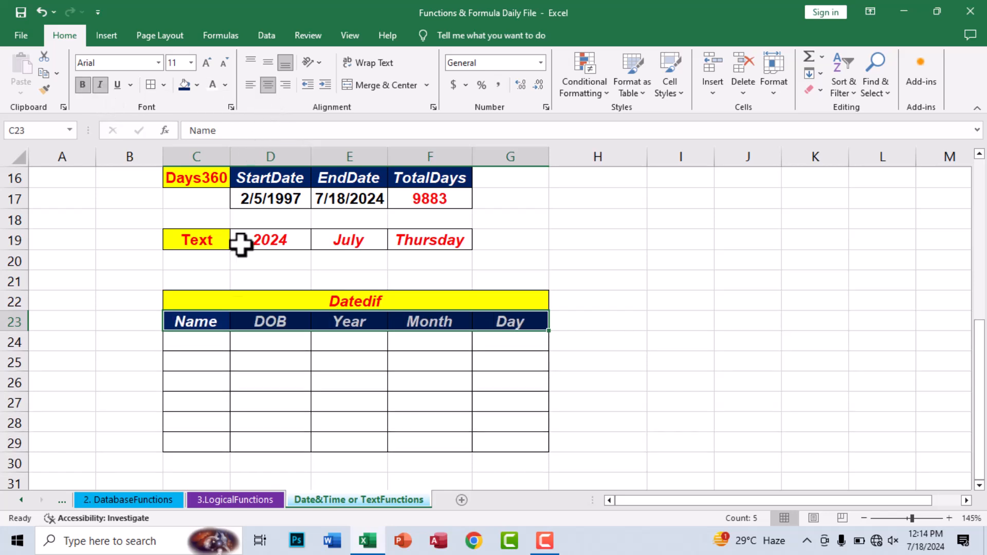
click(198, 343)
Step: Enter six people's names down C24:C29 in the Name column
text(Asim)
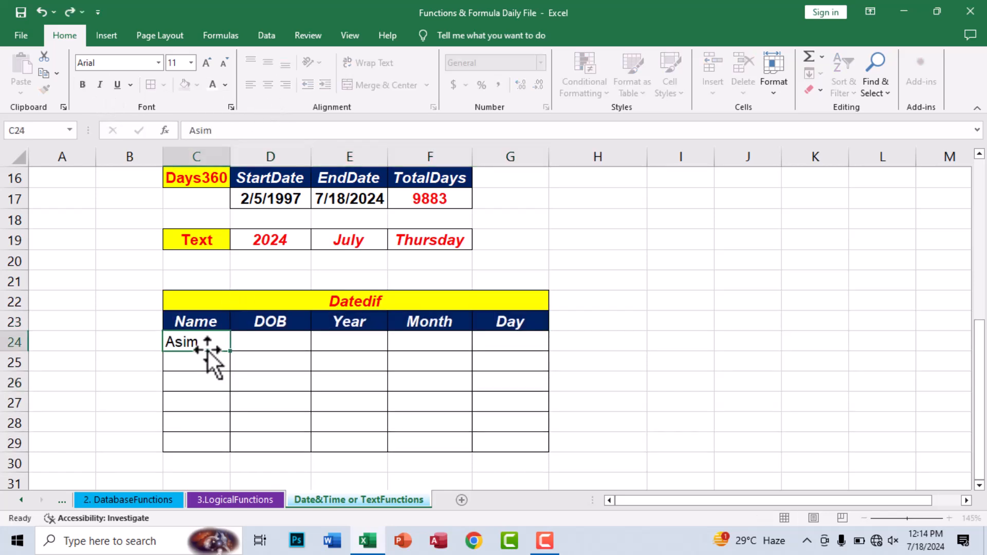
key(Return)
text(Ali)
key(Return)
text(maryam)
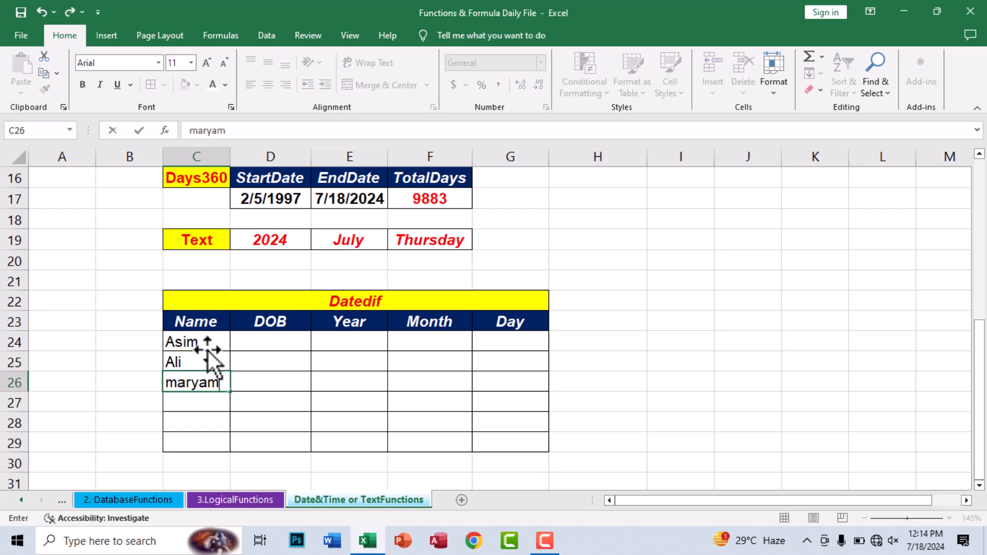
key(ctrl+Return)
text(Maray)
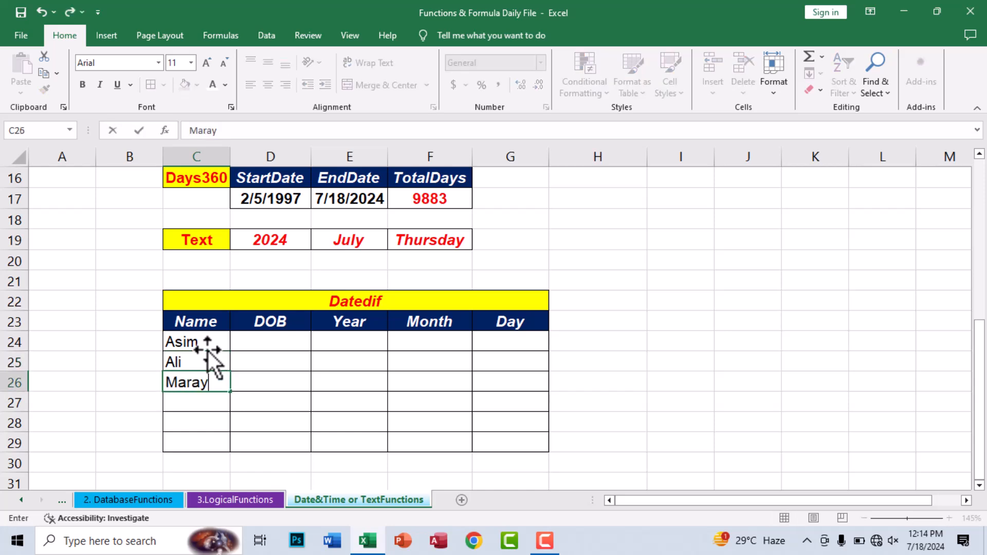
key(BackSpace)
key(BackSpace)
text(yam)
key(Return)
text(Bilal)
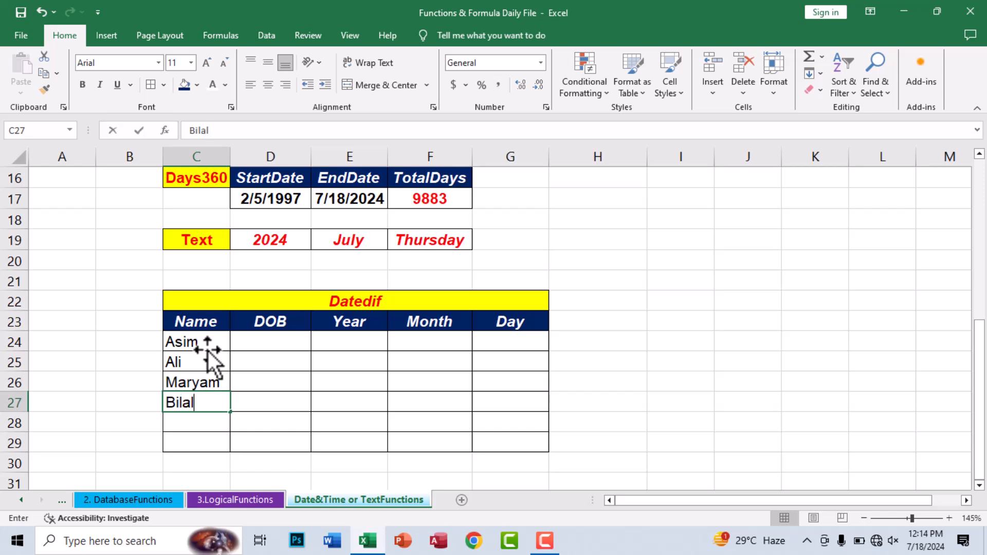
key(Return)
text(Zubiar)
key(Return)
text(Qasim)
key(ctrl+Return)
Step: Enter birth dates 5/19/1990, 4/8/1992, 2/5/1997, 5/4/2001, 6/4/2003 and 7/8/2005 in D24:D29
key(Right)
key(Up)
key(Up)
key(Up)
key(Up)
key(Up)
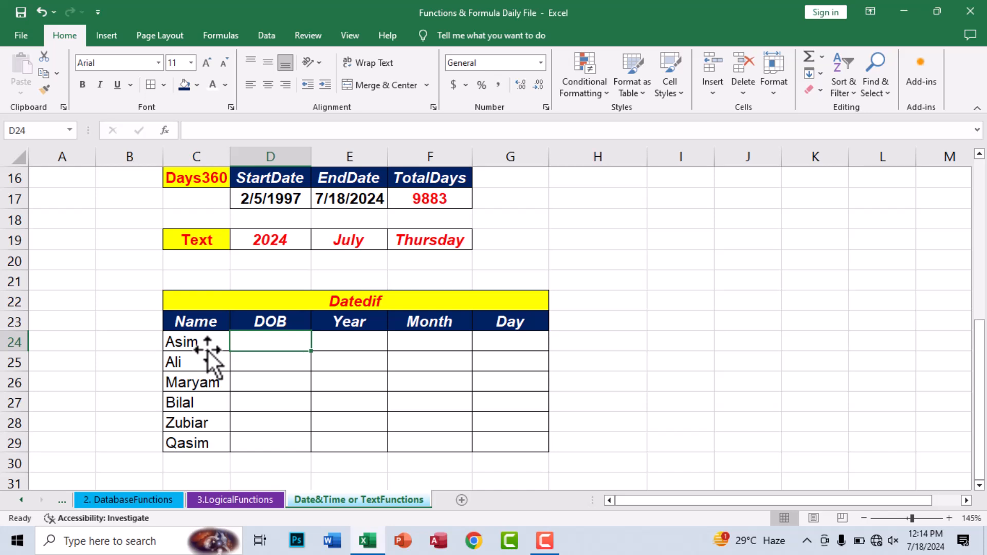
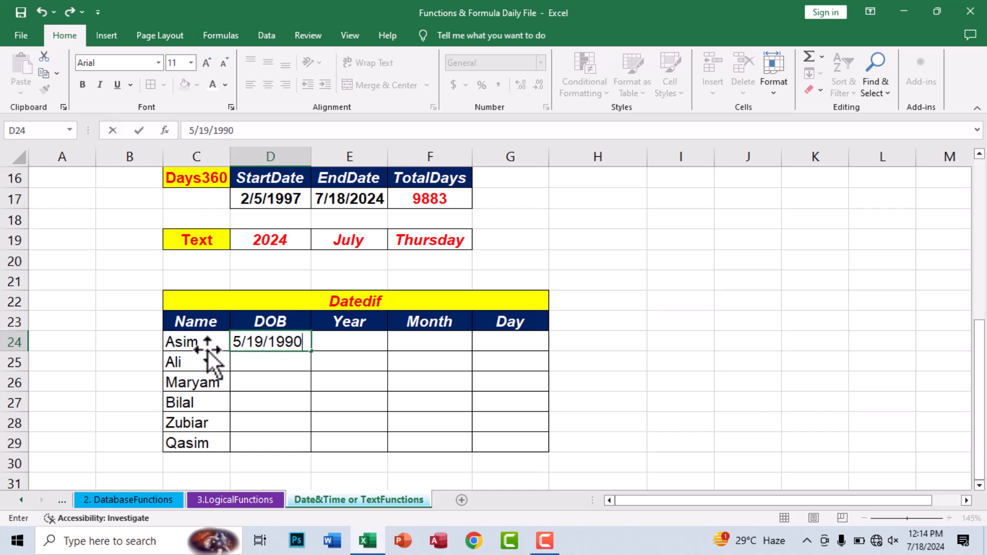
key(Return)
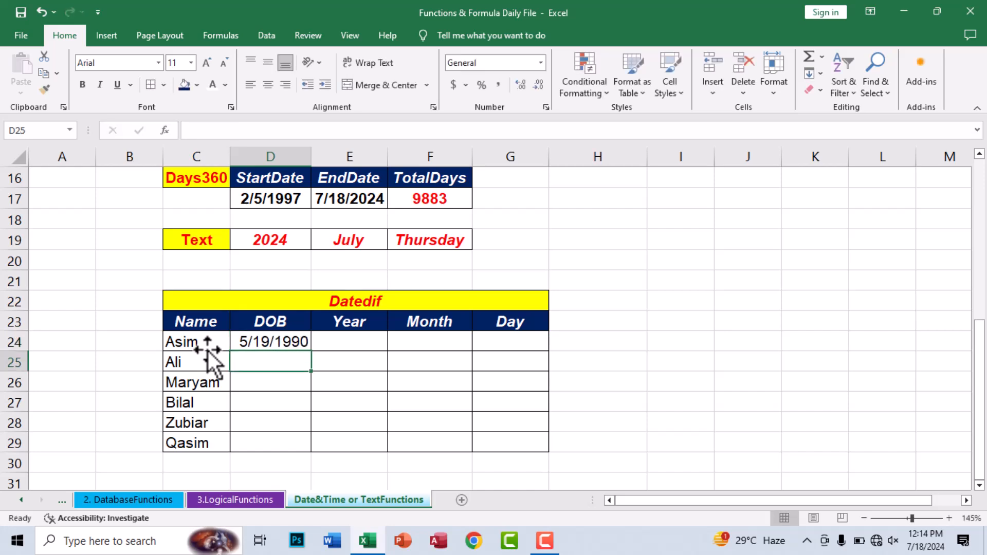
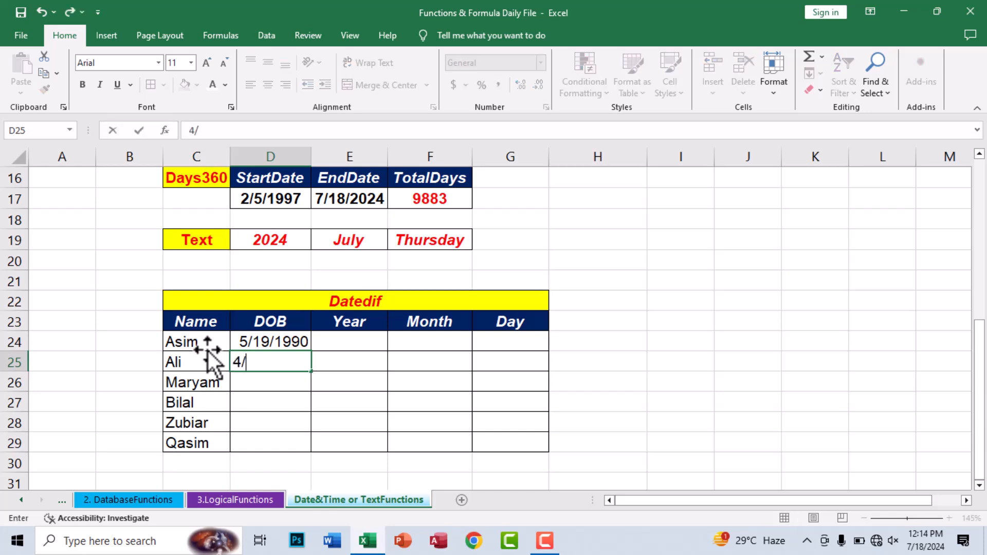
key(Return)
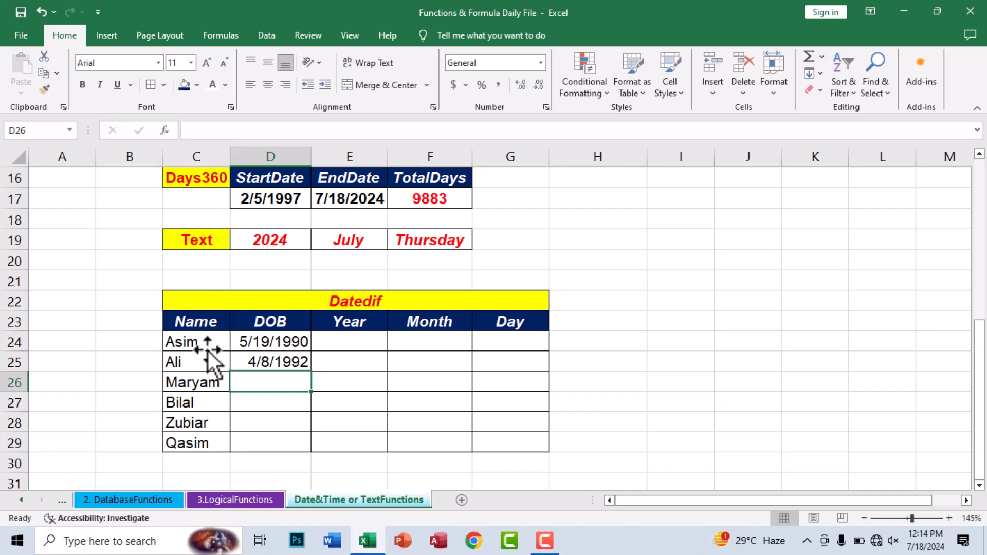
key(Return)
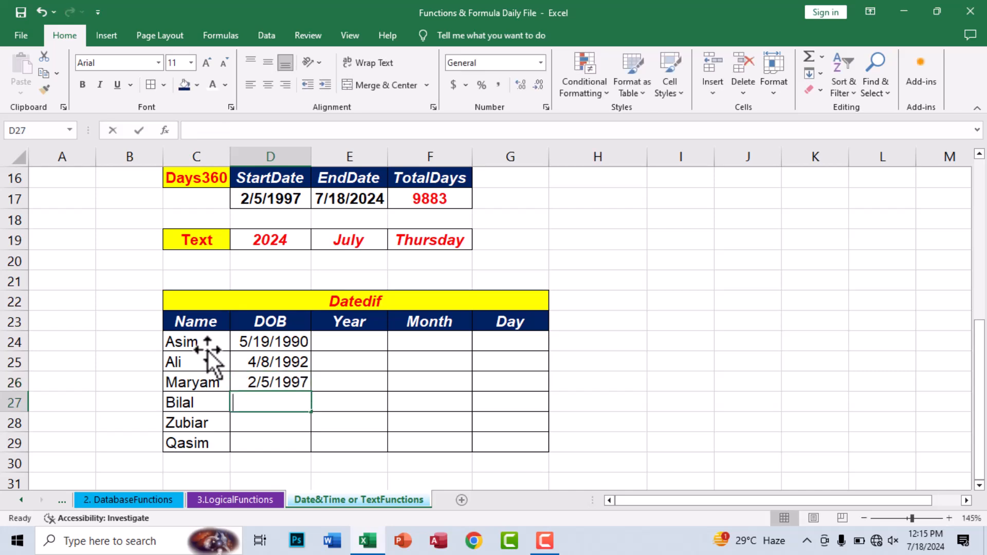
key(Return)
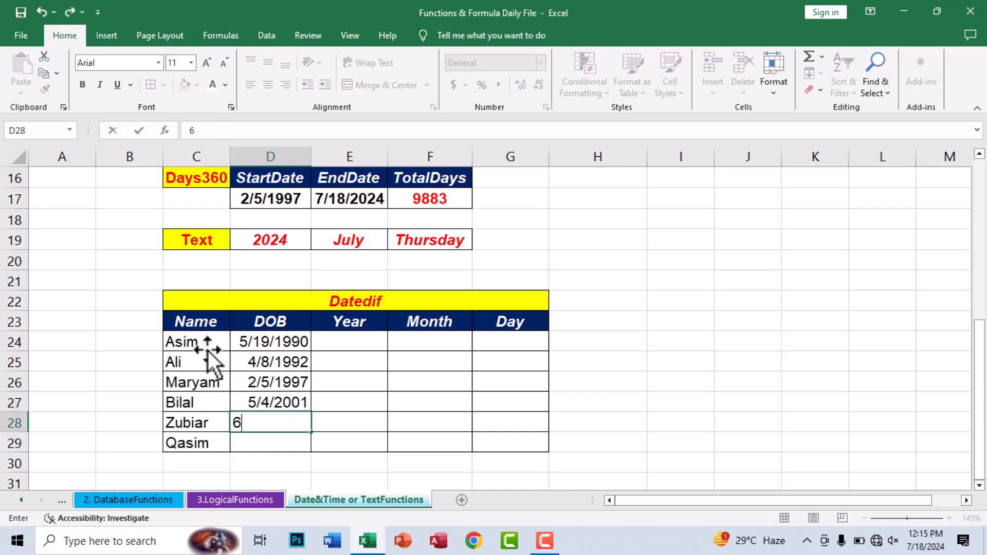
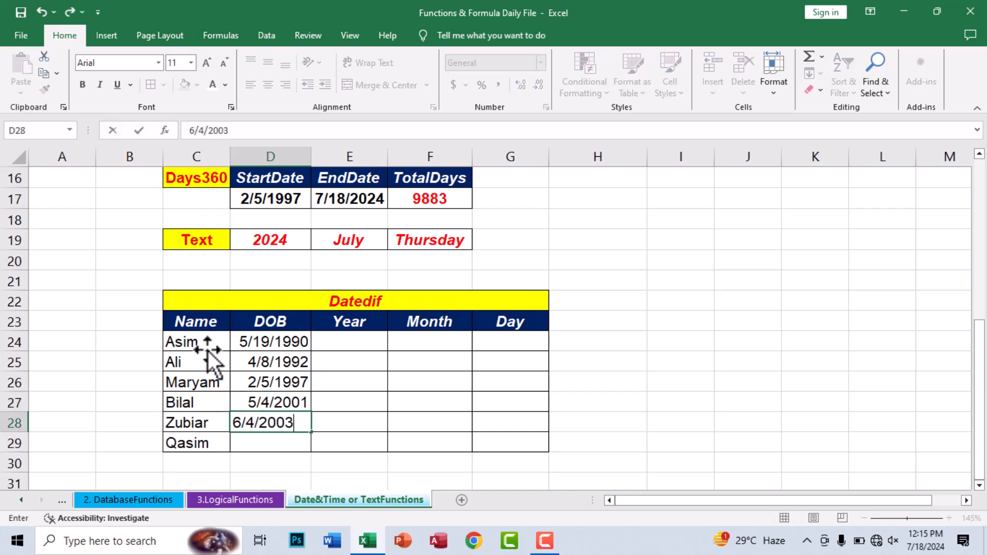
key(Return)
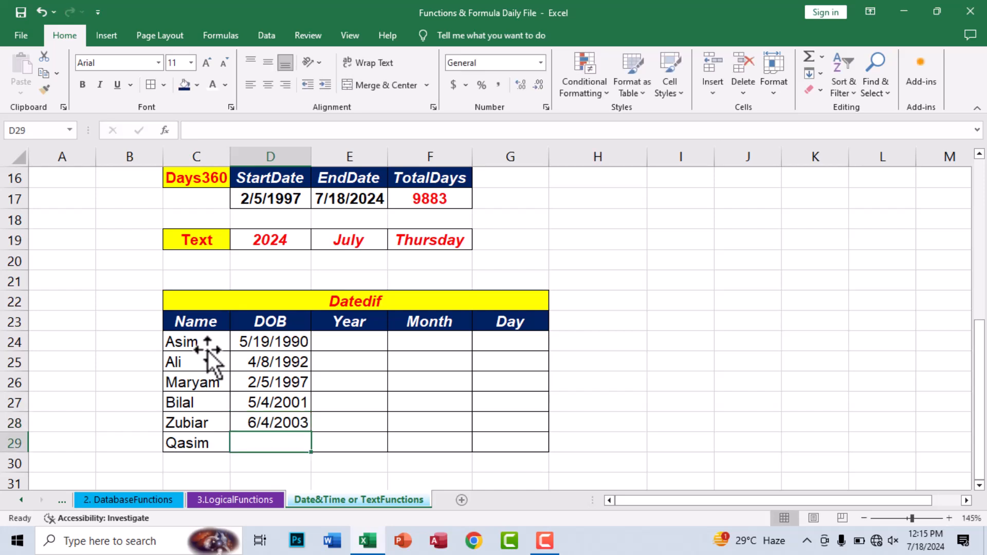
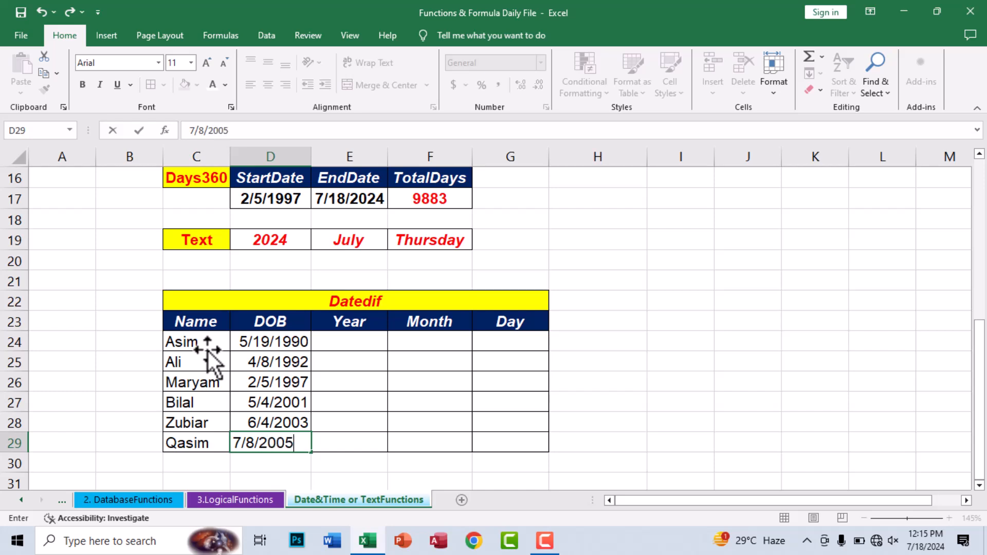
key(Return)
Step: Make the dates of birth in D24:D29 bold
drag(229, 345, 247, 439)
click(83, 84)
click(267, 390)
drag(271, 344, 274, 448)
click(347, 337)
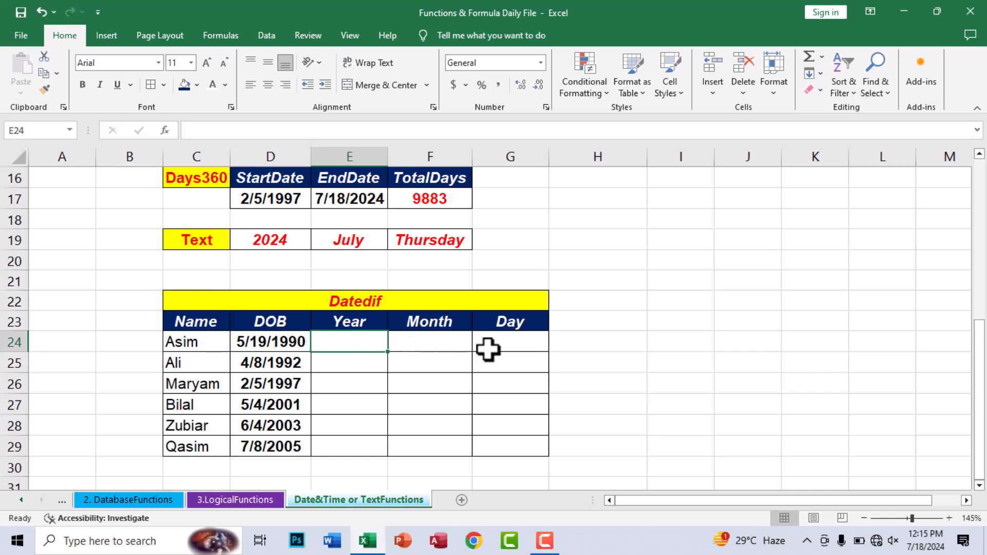
Step: Enter =DATEDIF(D24,TODAY(),"y") in E24 to compute Asim's age in years (34)
text(=dateif)
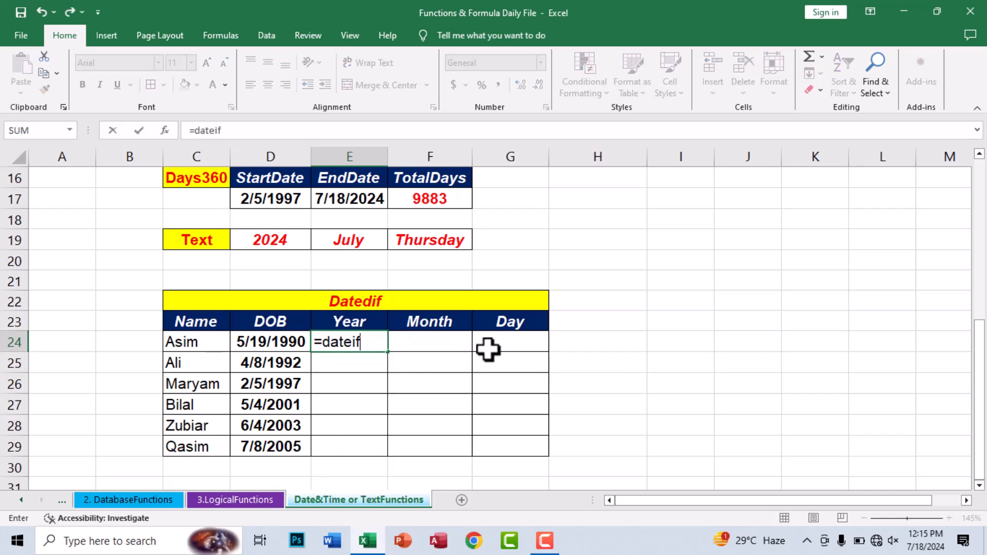
key(BackSpace)
text(dif)
key(Tab)
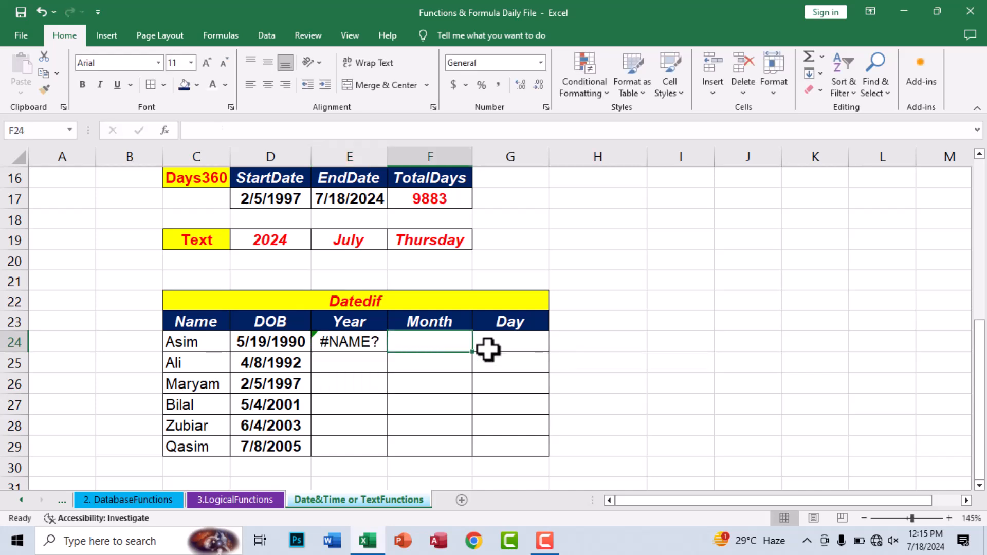
key(Left)
key(F2)
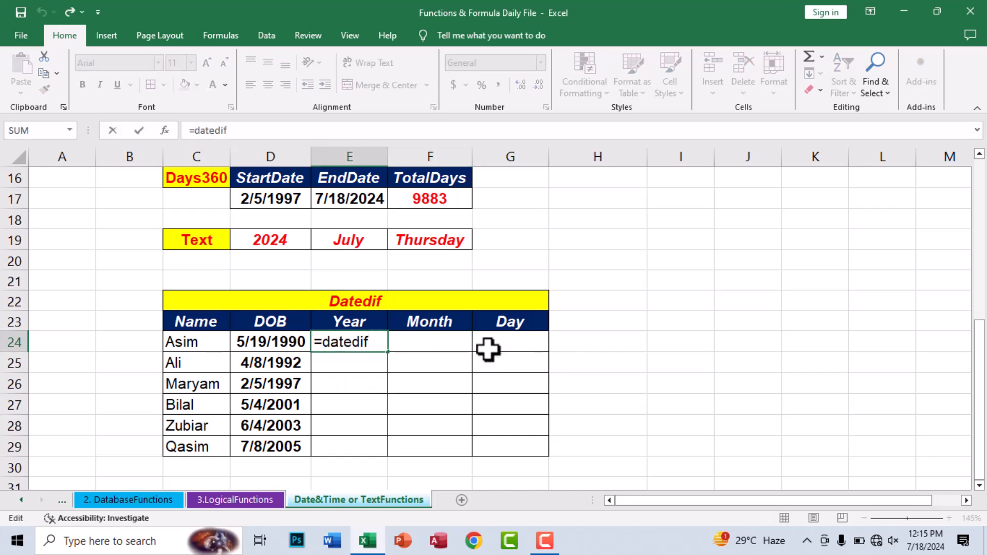
text((()
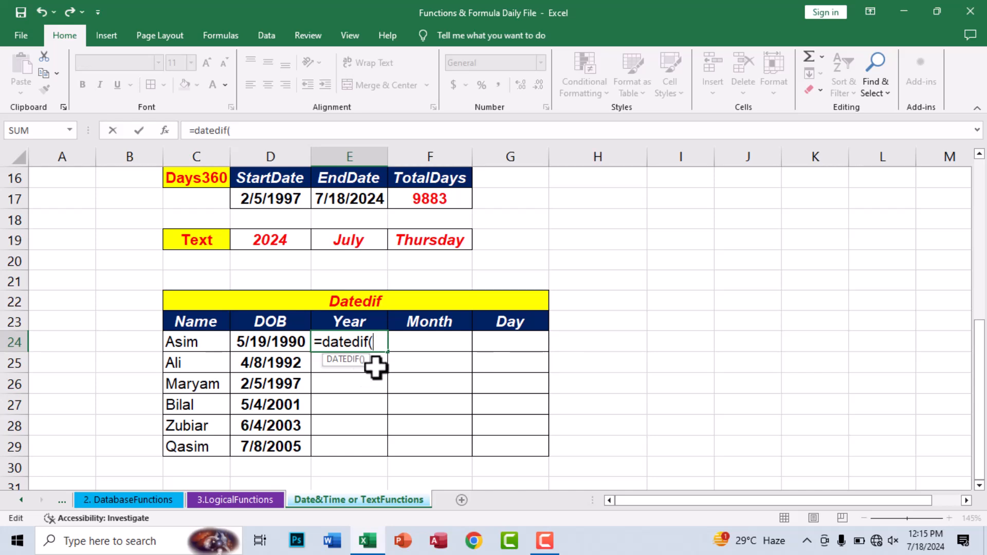
click(260, 340)
text(,today)
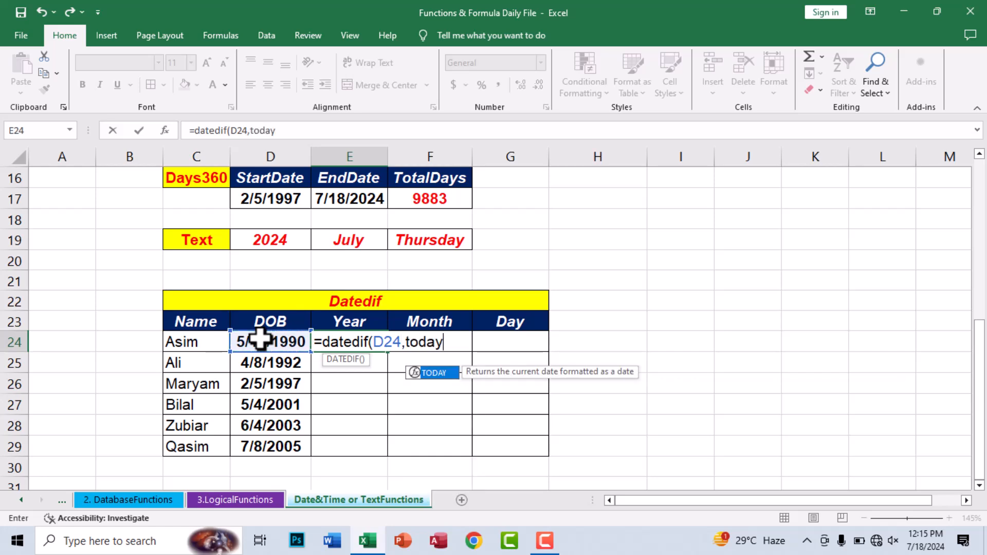
text((),)
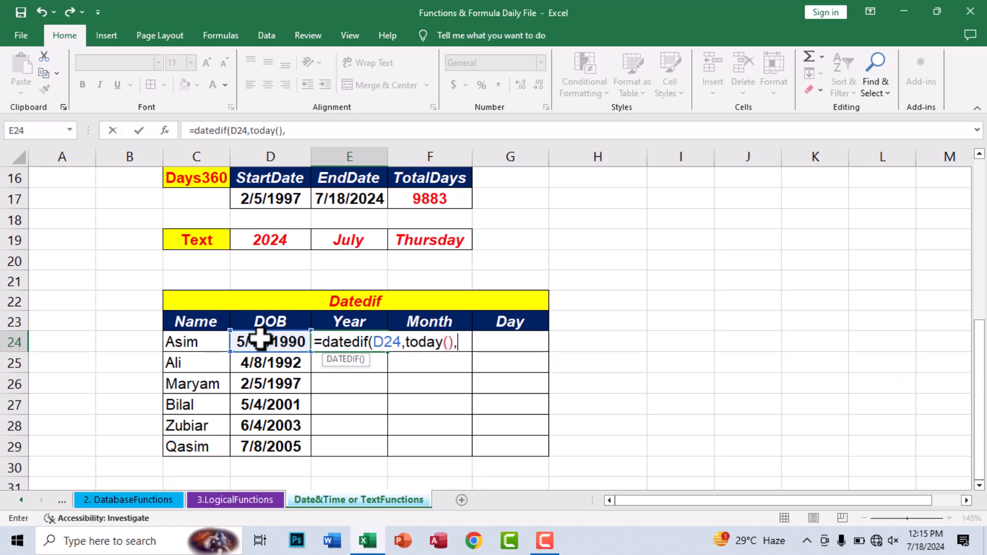
text("y"))
key(ctrl+Return)
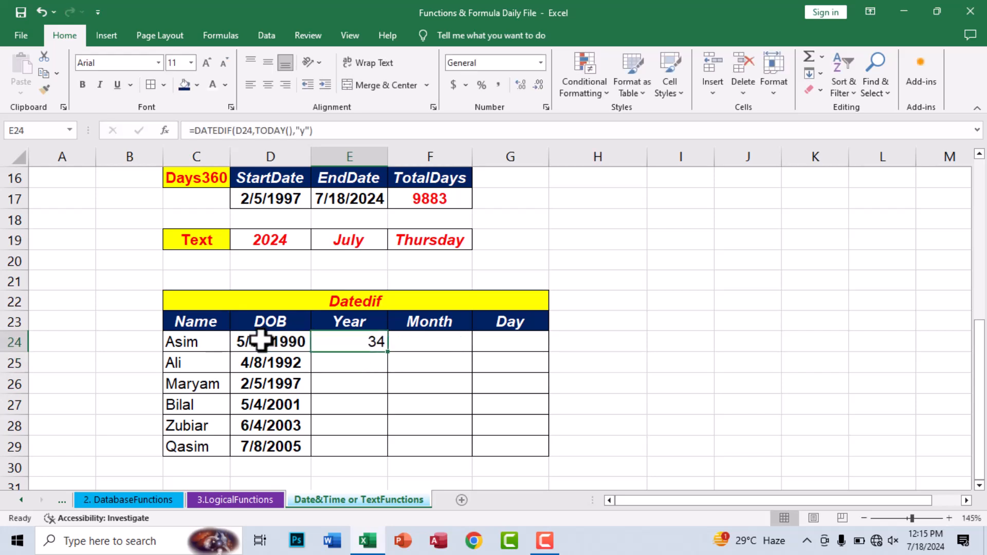
Step: Format the E24 year result centred, bold and red
click(268, 85)
click(87, 82)
click(225, 85)
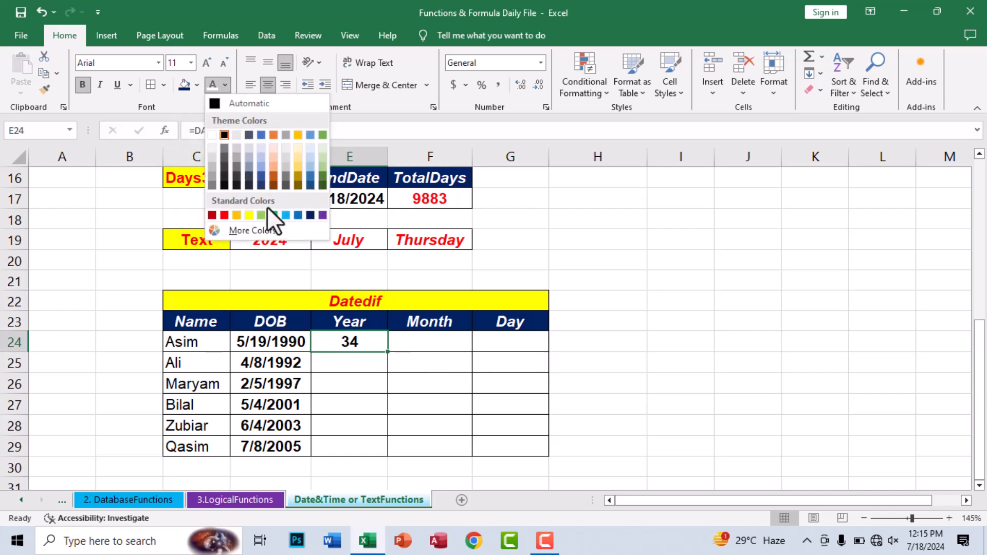
click(225, 215)
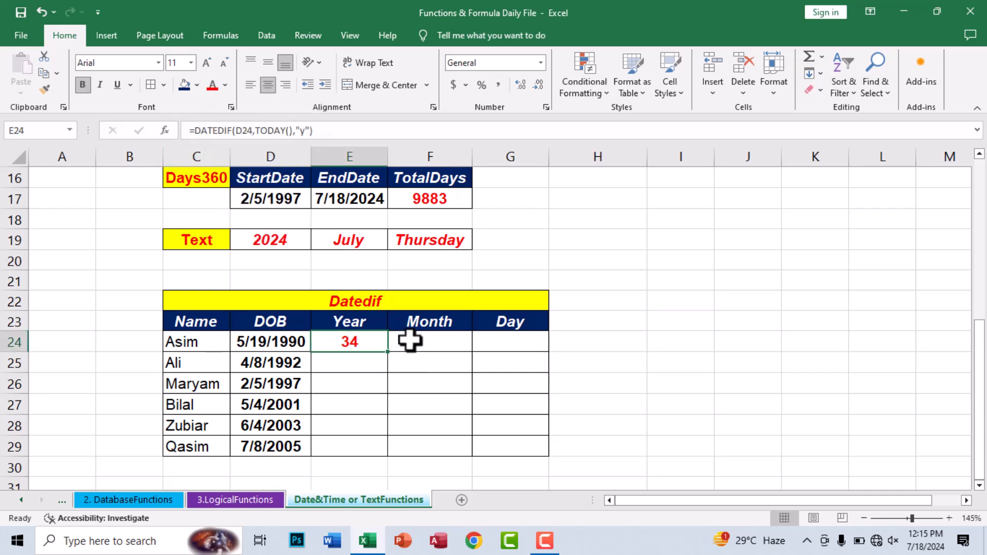
click(409, 340)
Step: Enter =DATEDIF(D24,TODAY(),"ym") in F24 for 1 month, centred and bold
text(=datedif()
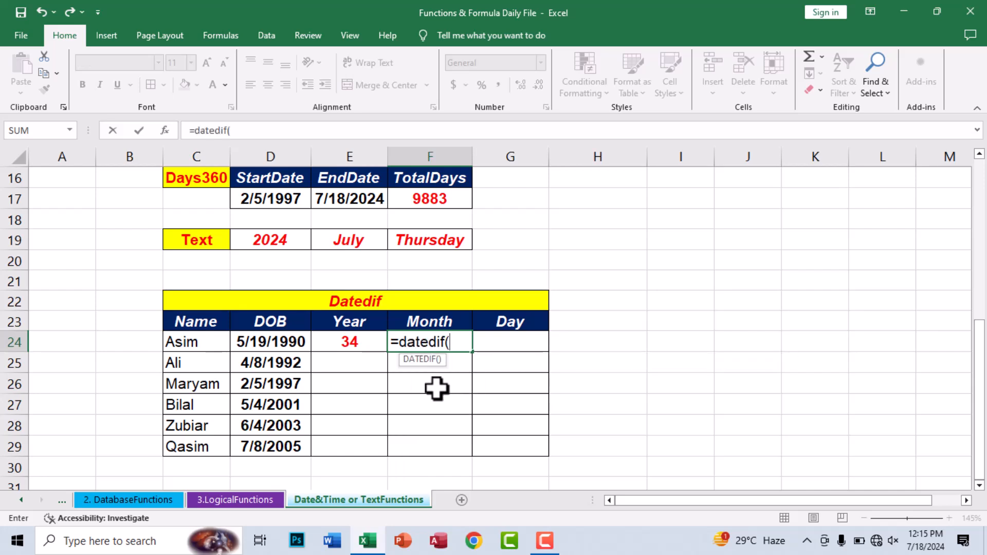
click(254, 343)
text(,t)
key(Tab)
text(),")
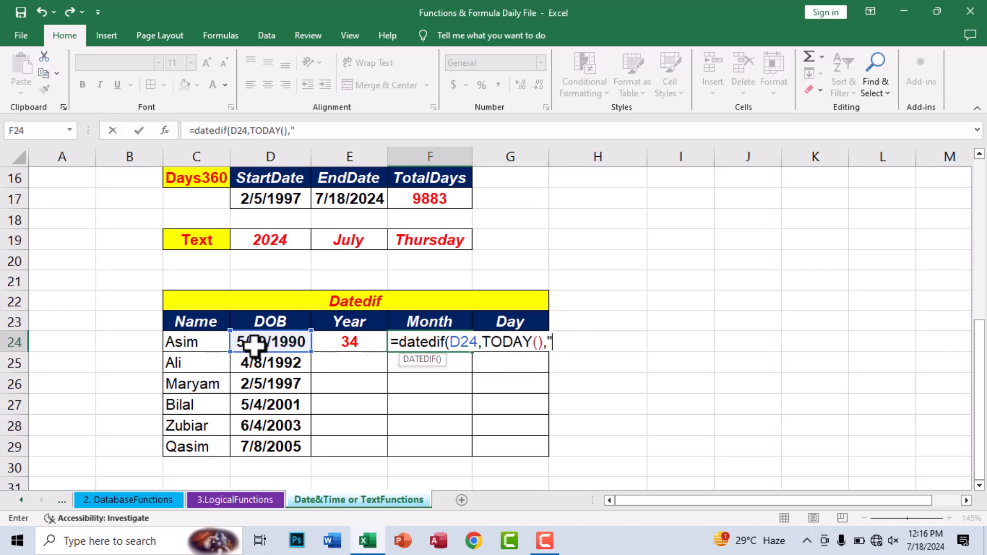
text(ym"))
key(ctrl+Return)
click(268, 85)
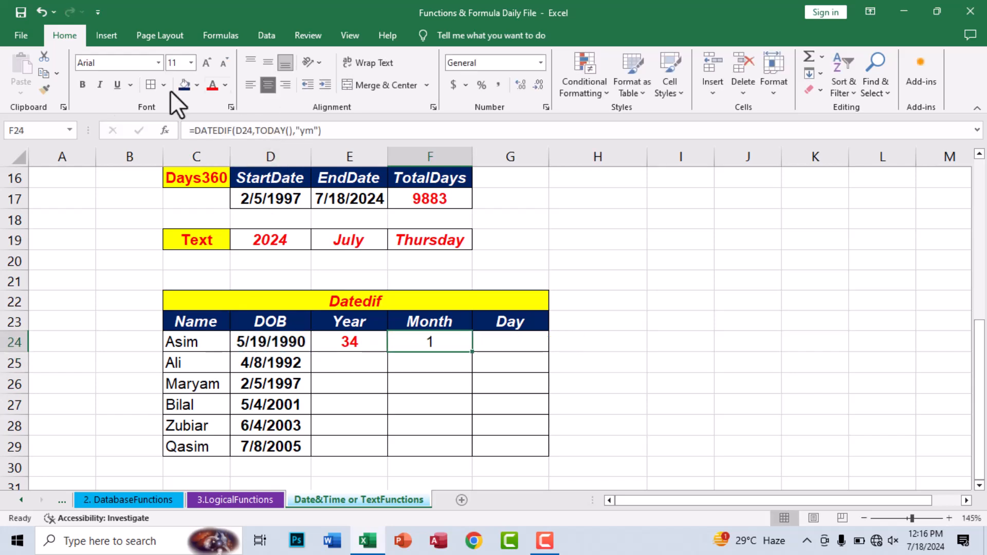
click(83, 84)
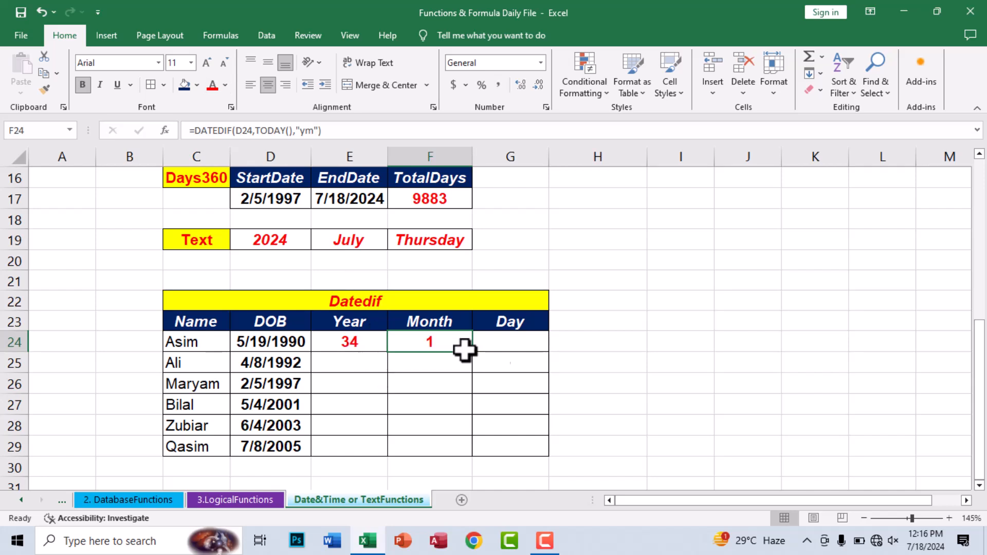
Step: Enter =DATEDIF(D24,TODAY(),"md") in G24 for 29 days, centred
click(514, 343)
text(=da)
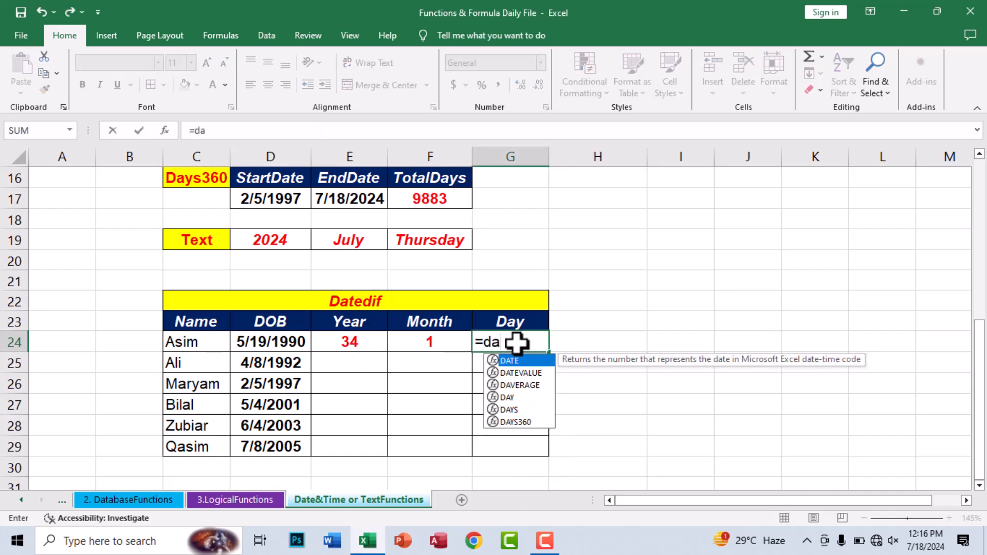
text(tedif()
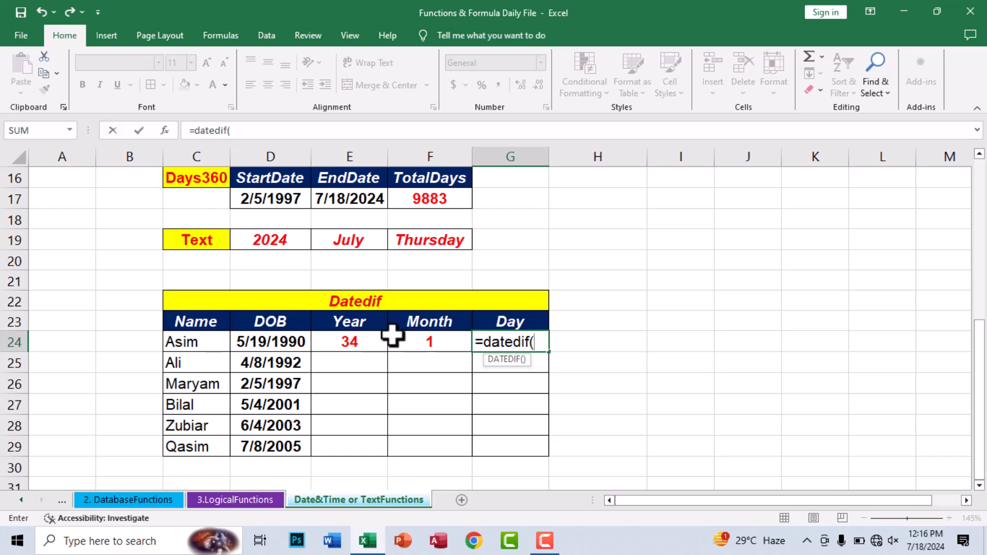
click(314, 342)
text(,today)
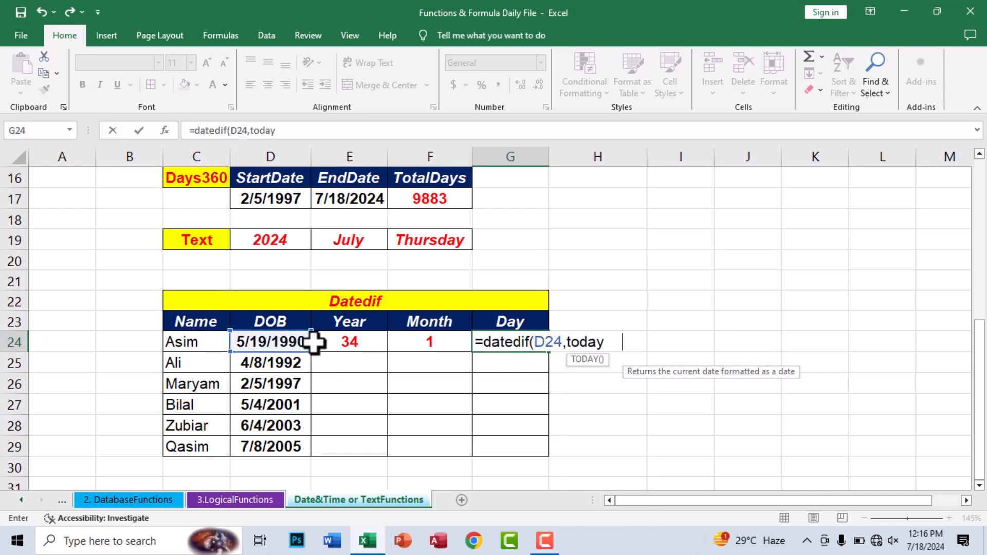
key(Tab)
text())
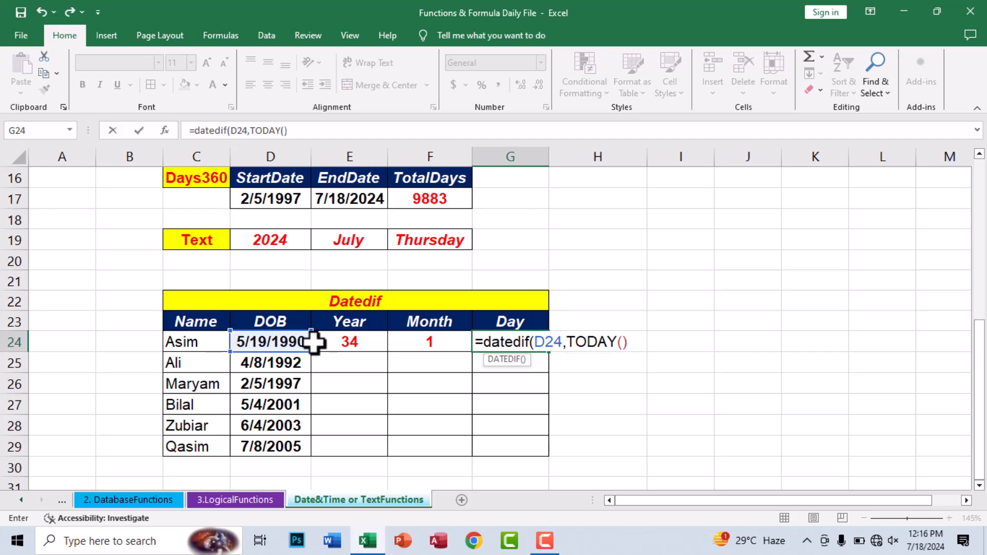
text(,"md"))
key(ctrl+Return)
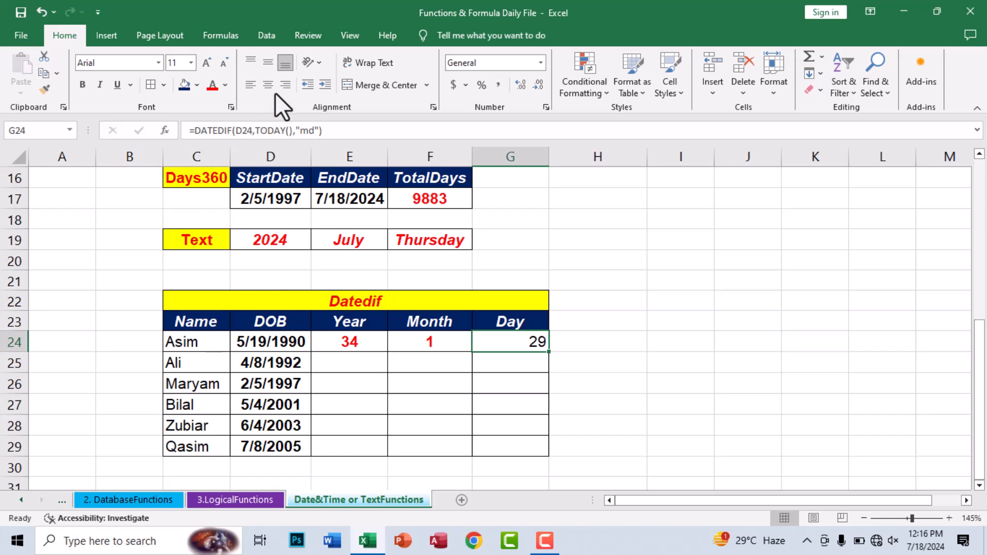
click(268, 85)
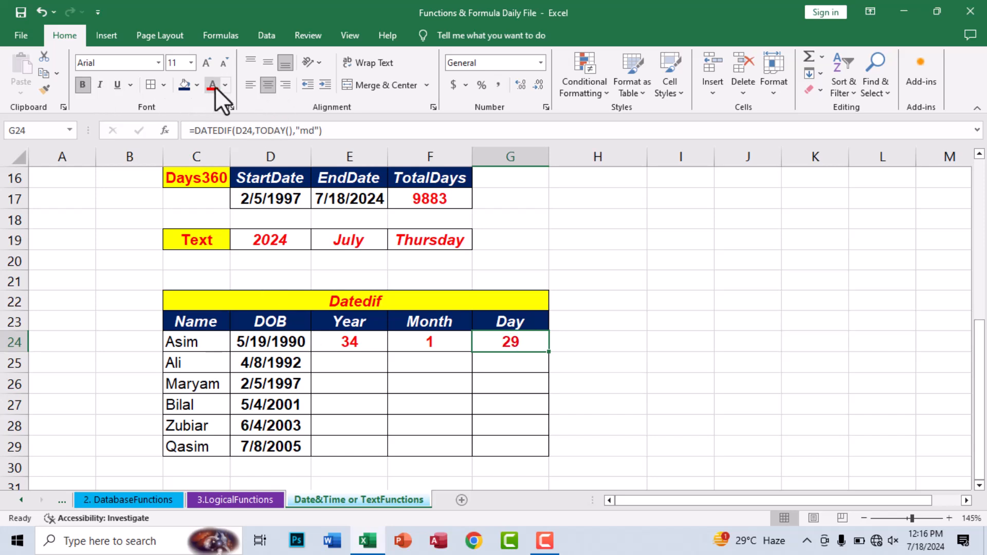
Step: Fill the E24:G24 DATEDIF formulas down to row 29 and check the copy in E26
drag(346, 344, 512, 440)
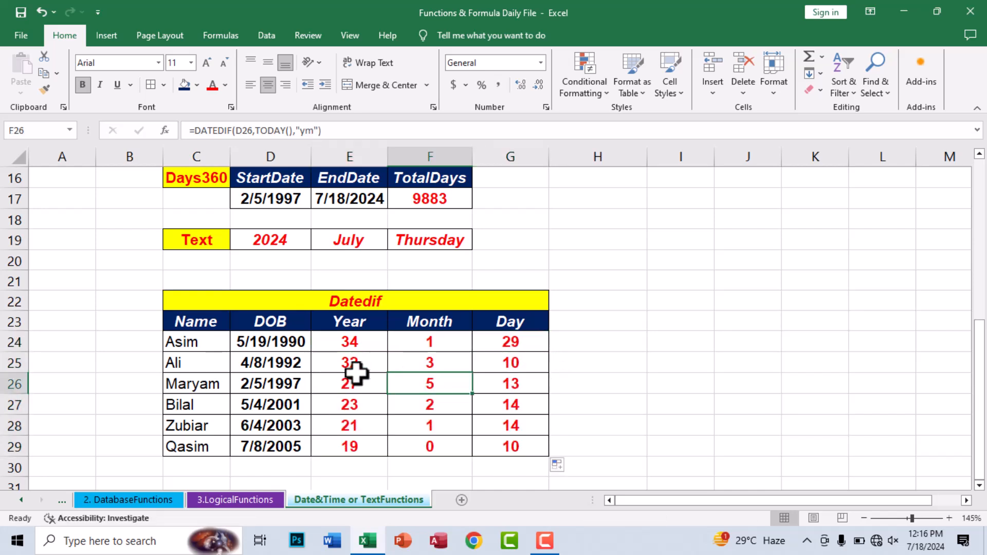
drag(339, 363, 489, 430)
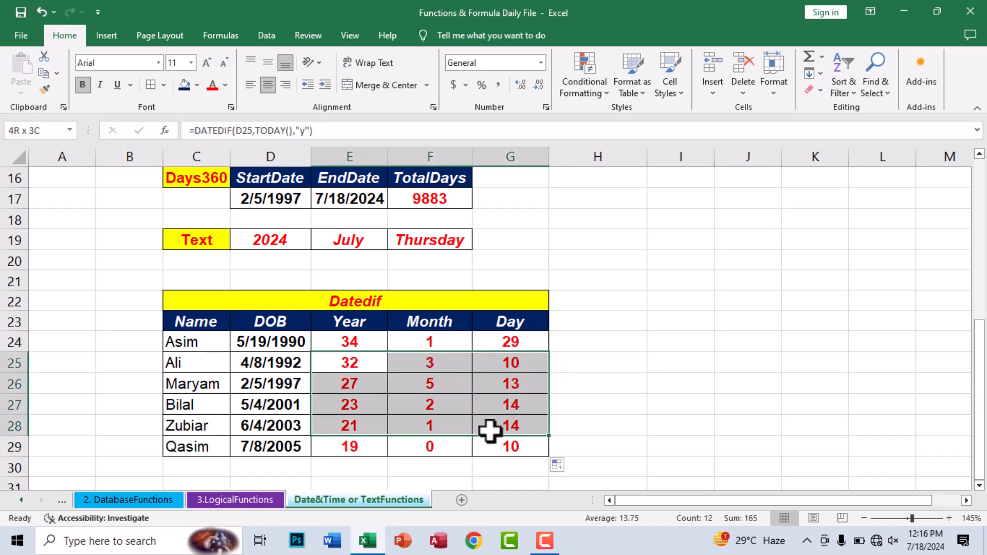
click(418, 418)
click(346, 392)
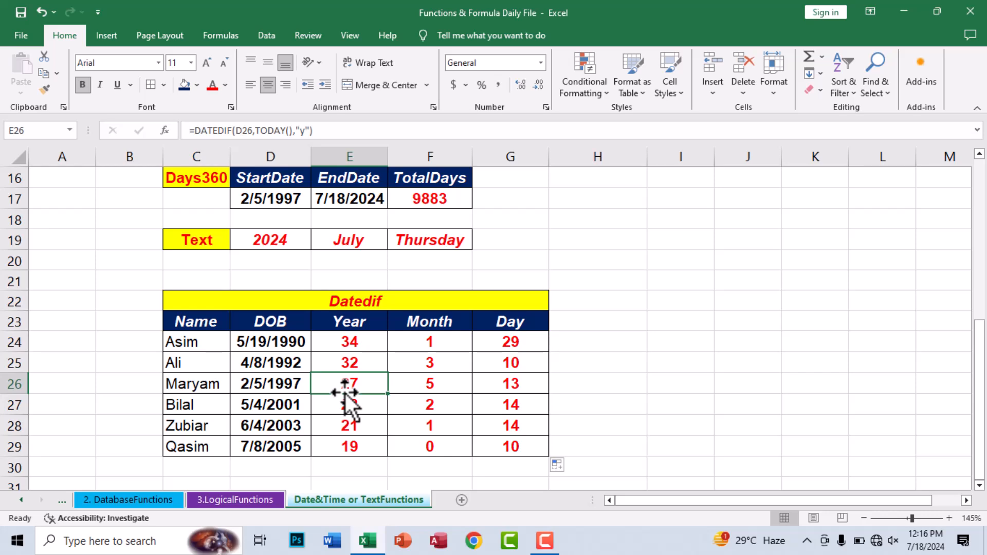
scroll(414, 375, down, 3)
scroll(350, 374, up, 4)
scroll(350, 374, down, 3)
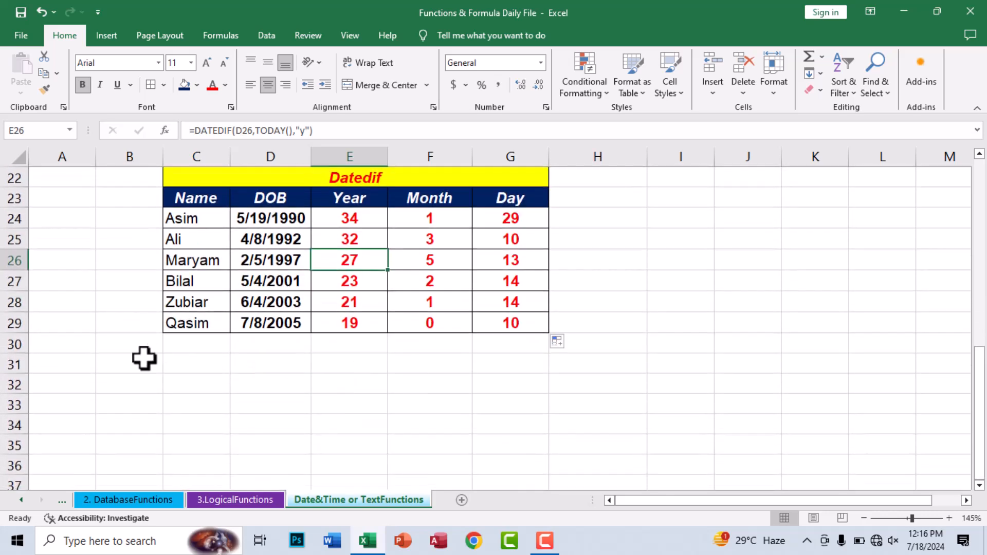
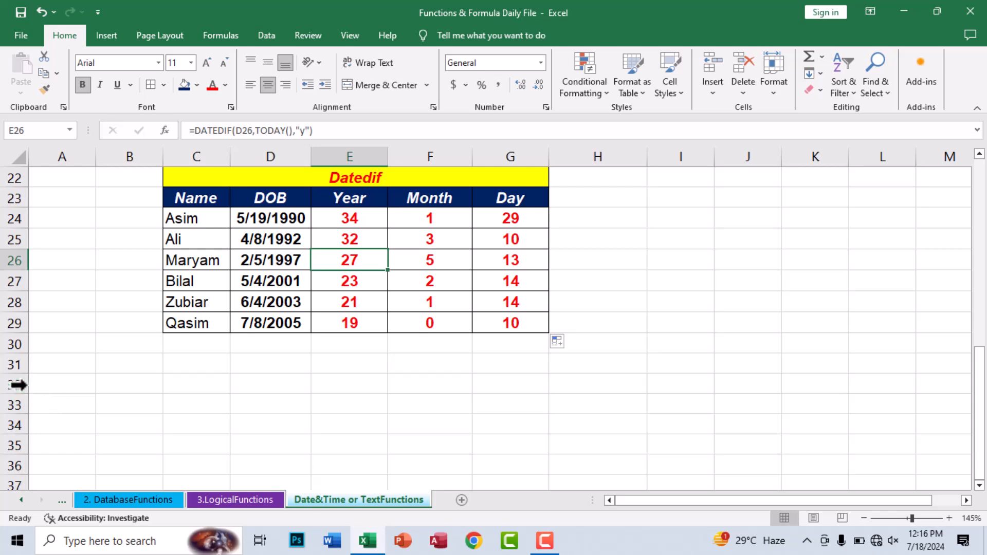
Step: Merge and centre A32:I32 and enter the title 'Text Functions'
drag(59, 381, 659, 378)
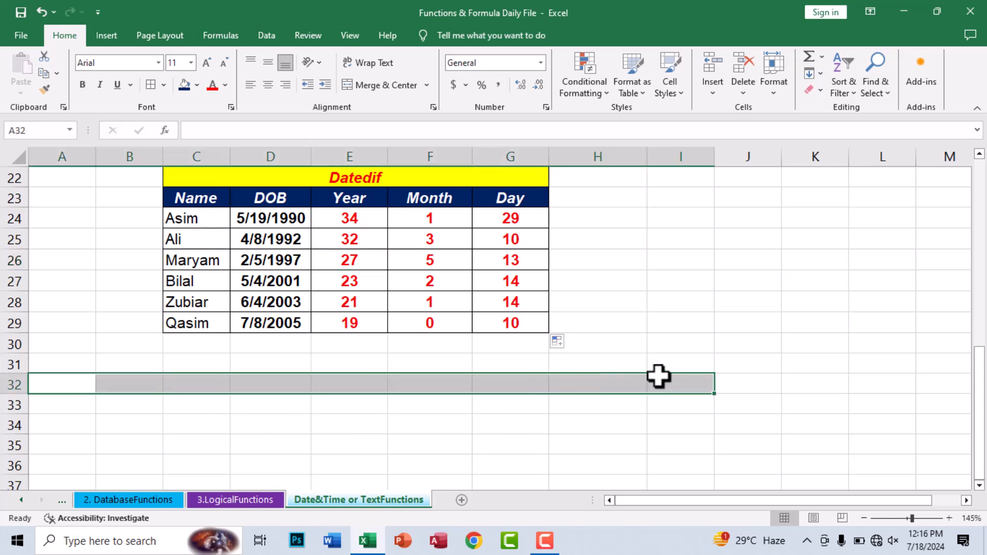
click(381, 86)
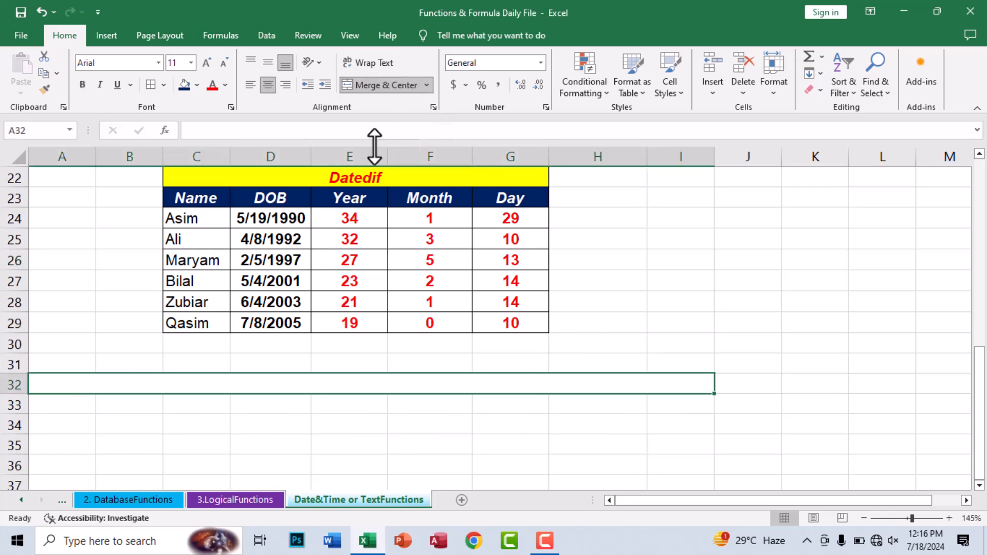
text(Information)
key(BackSpace)
key(BackSpace)
key(BackSpace)
key(BackSpace)
key(BackSpace)
key(BackSpace)
key(BackSpace)
key(BackSpace)
key(BackSpace)
key(BackSpace)
key(BackSpace)
text(Text Functions)
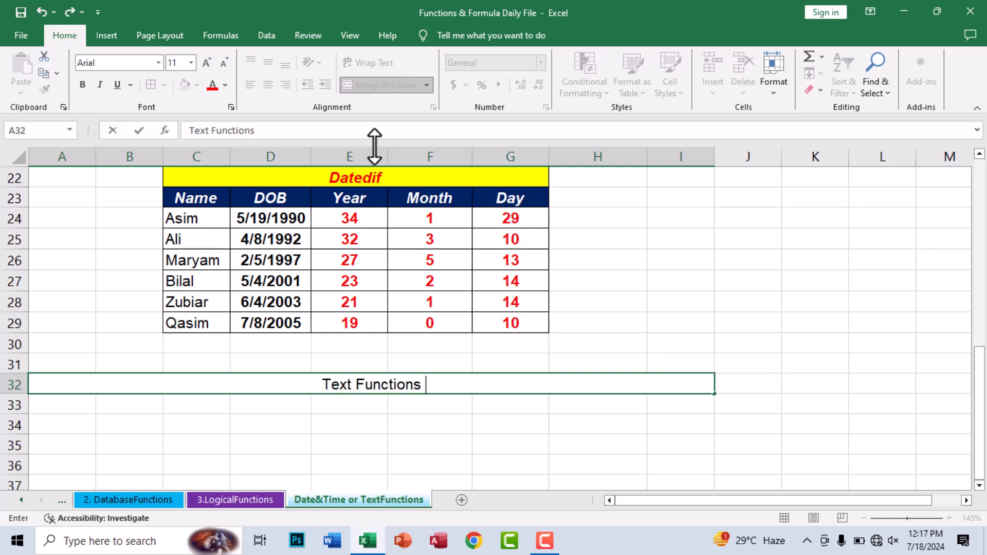
key(ctrl+Return)
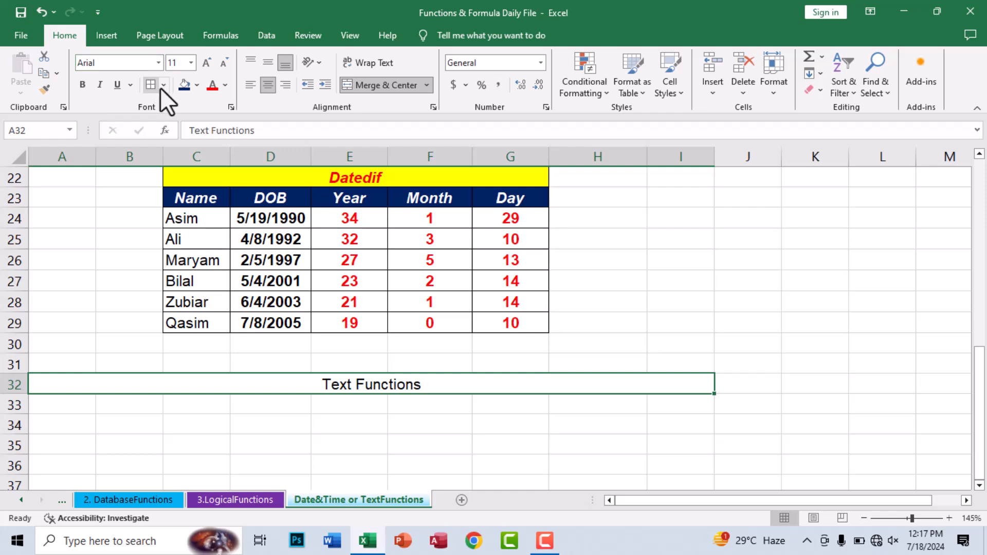
Step: Format the banner with a yellow fill and bold italic red text
click(199, 84)
click(215, 196)
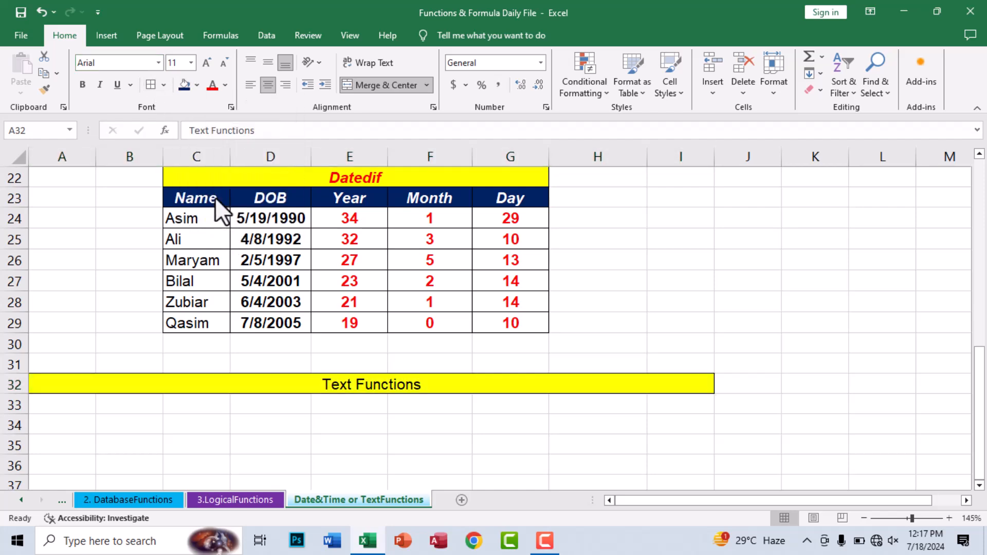
click(214, 88)
click(84, 85)
click(100, 85)
click(339, 425)
scroll(170, 396, down, 1)
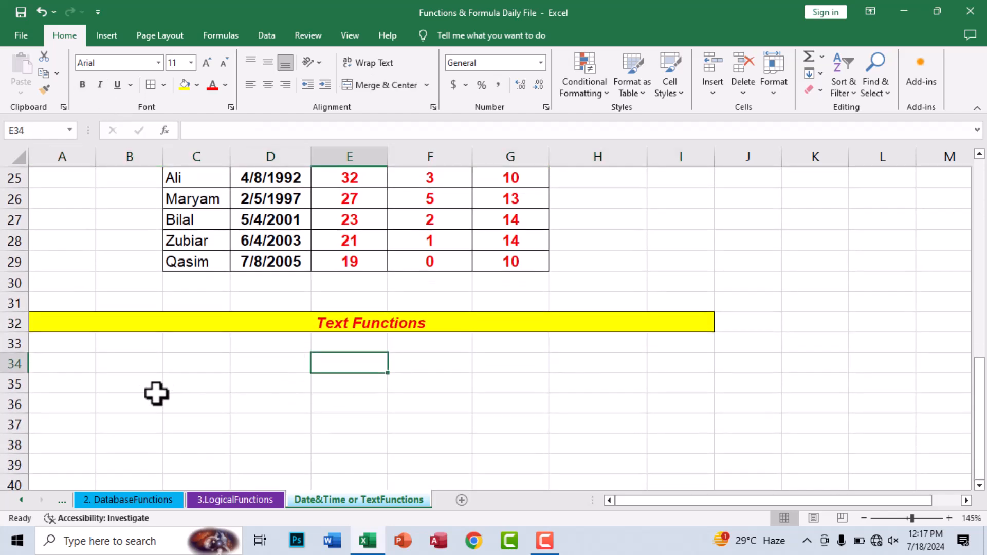
click(85, 380)
click(87, 365)
click(118, 366)
Step: Enter the headers Char, Code, Concatenate, Doller, Left and LEN across A34:F34
click(77, 365)
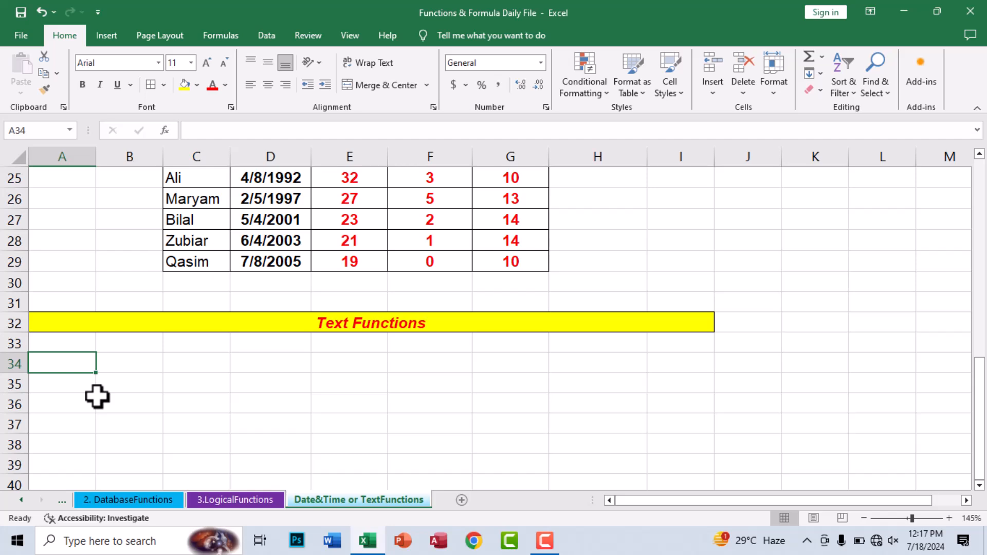
text(Char)
key(Tab)
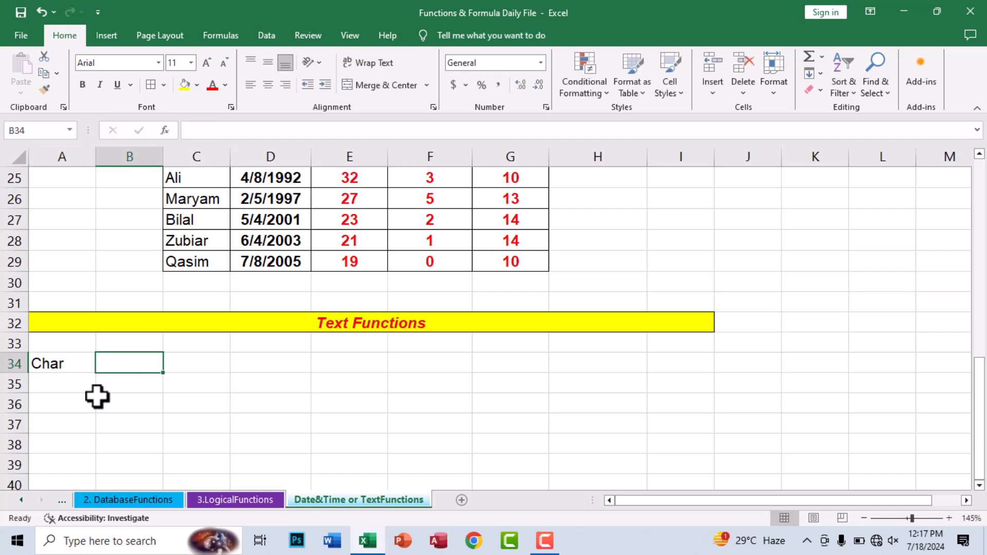
text(Code)
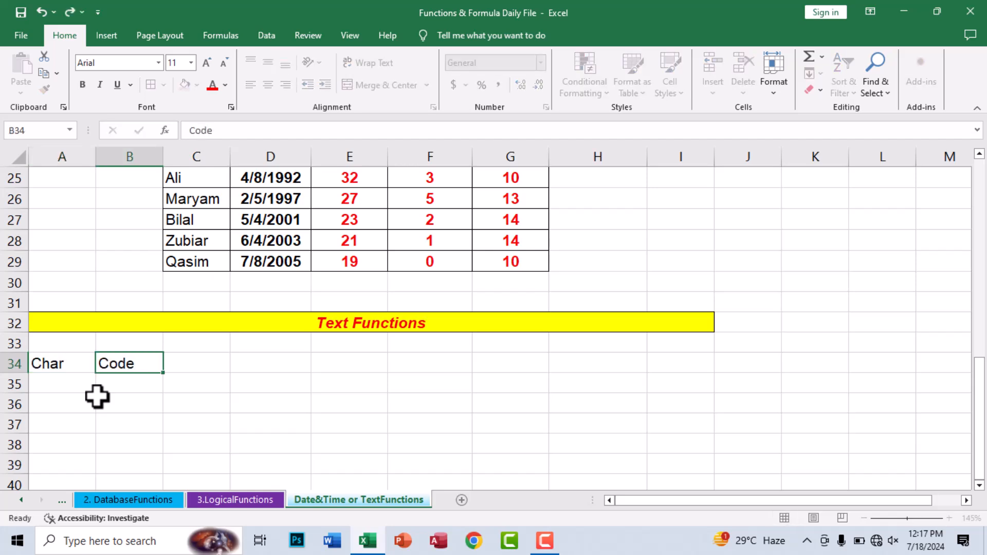
key(Tab)
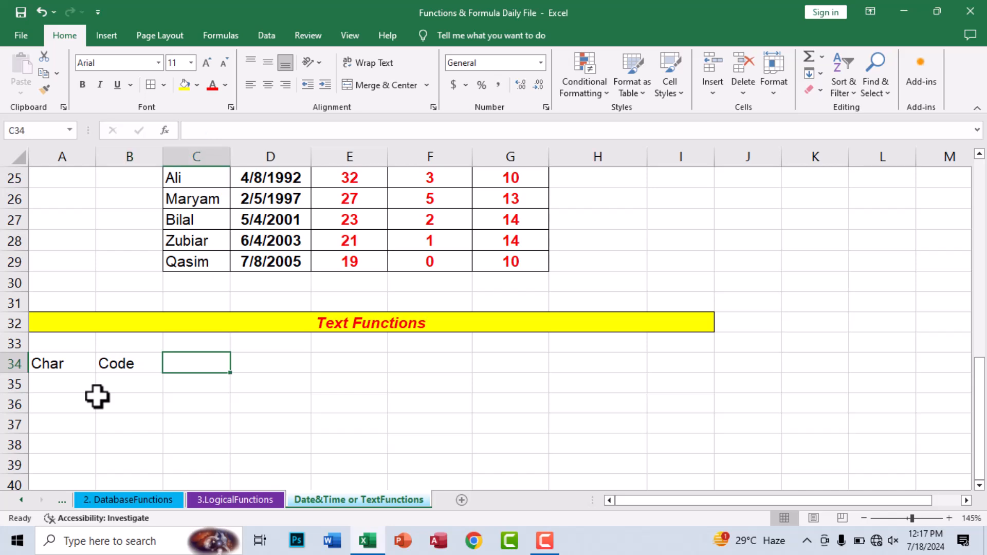
text(Concatenate)
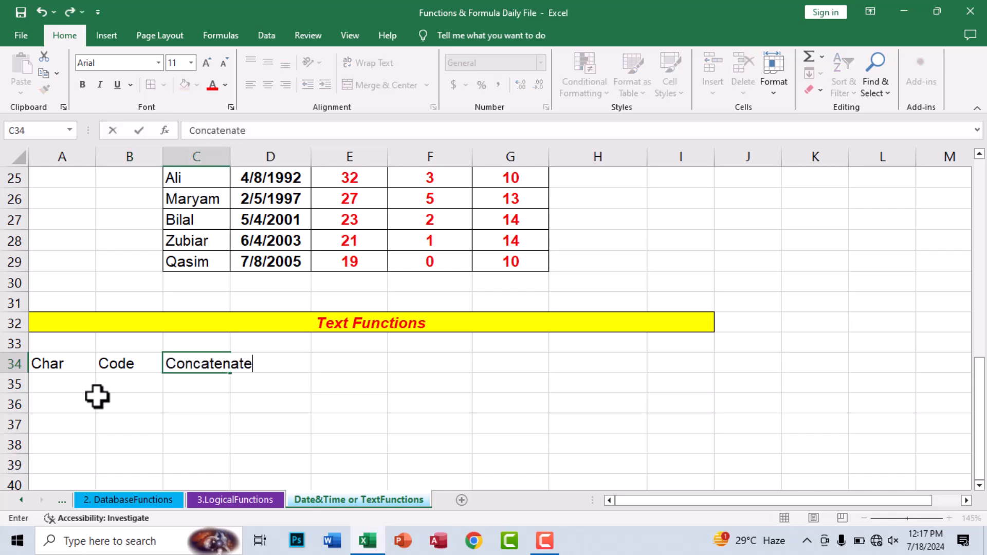
key(Tab)
text(Doller)
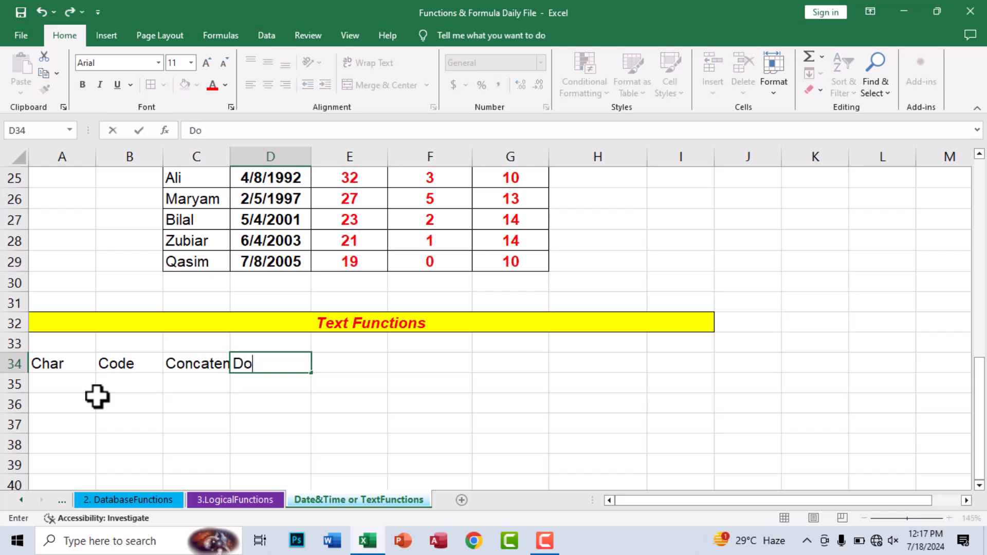
key(Tab)
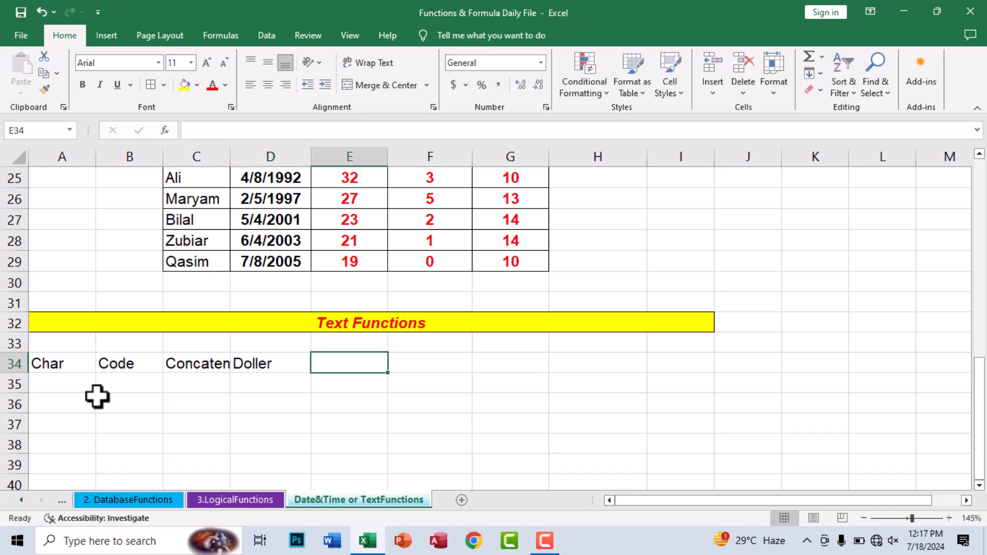
text(Left)
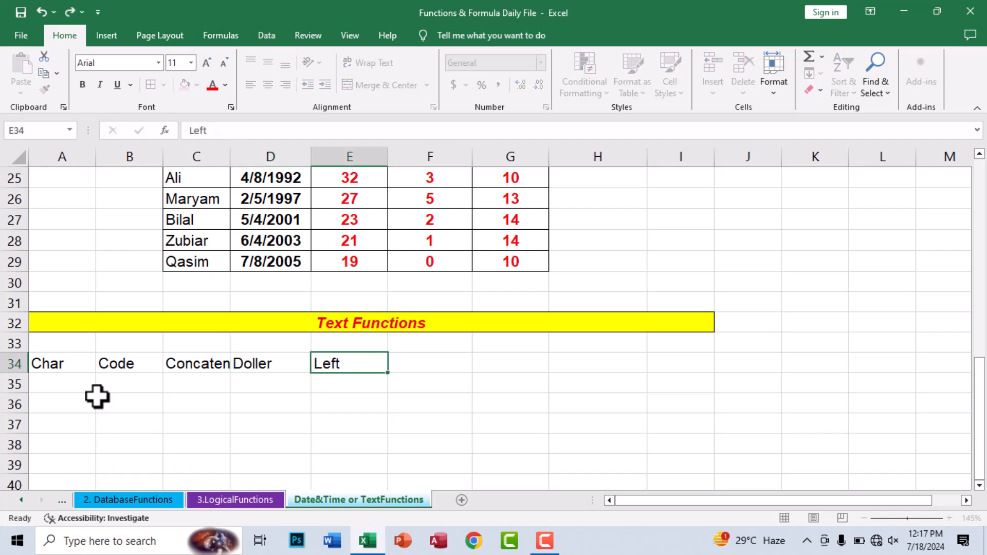
key(Tab)
text(Len)
key(BackSpace)
key(BackSpace)
text(EN)
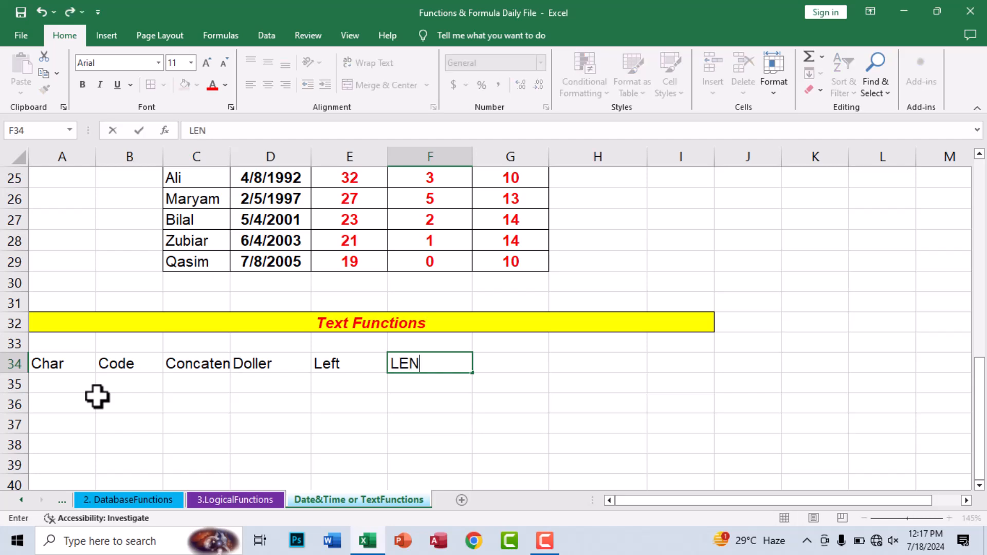
key(Tab)
Step: Add Right (correcting the Righrt typo), Lower, Upper and Mid in G34:J34
text(Righrt)
key(Tab)
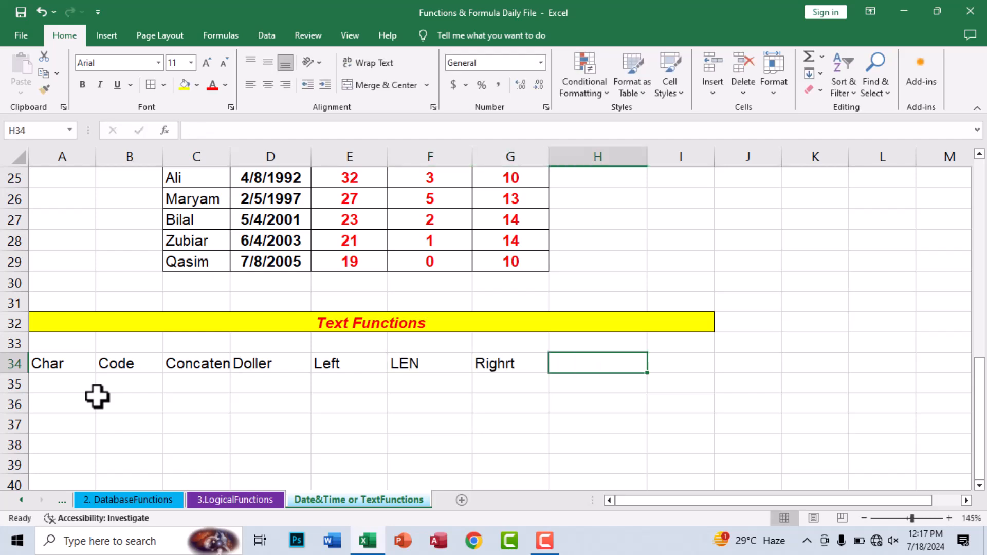
key(Left)
key(Left)
key(Right)
key(F2)
key(BackSpace)
key(BackSpace)
text(t)
key(Tab)
text(Lower)
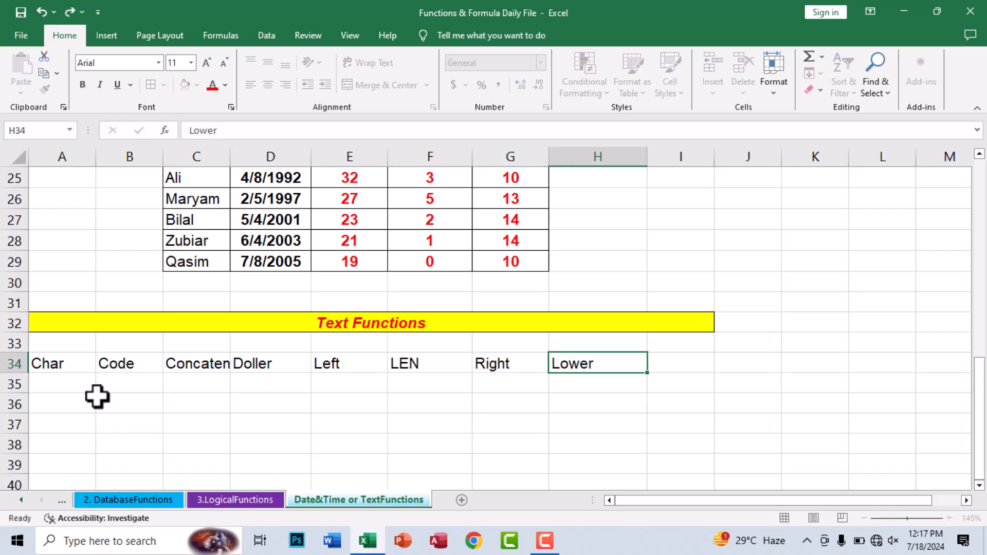
key(Tab)
text(Upper)
key(Tab)
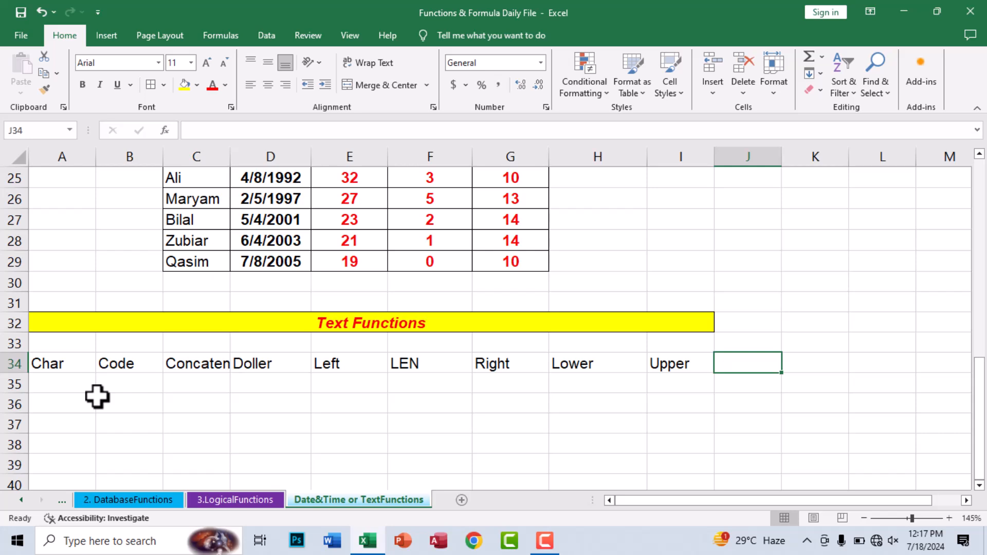
text(Mid)
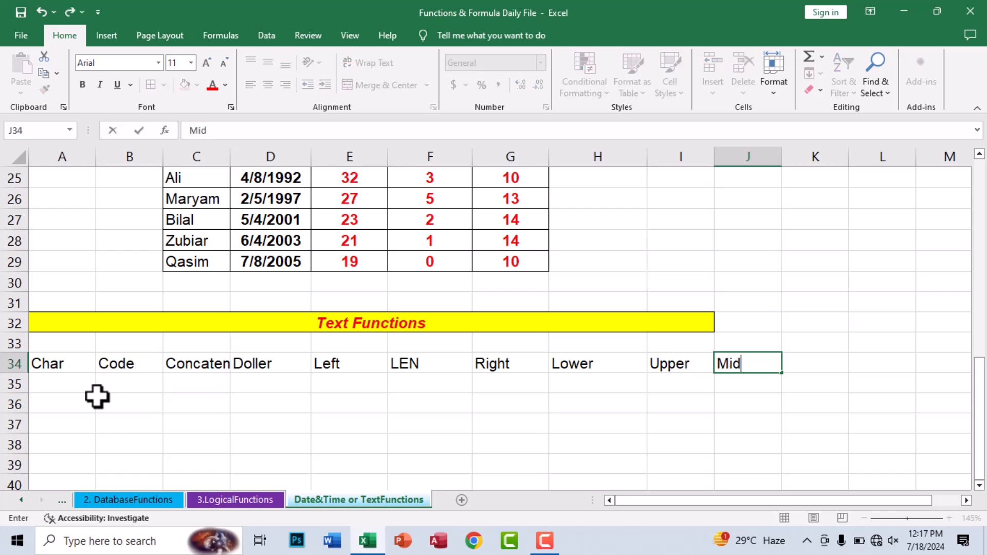
key(Tab)
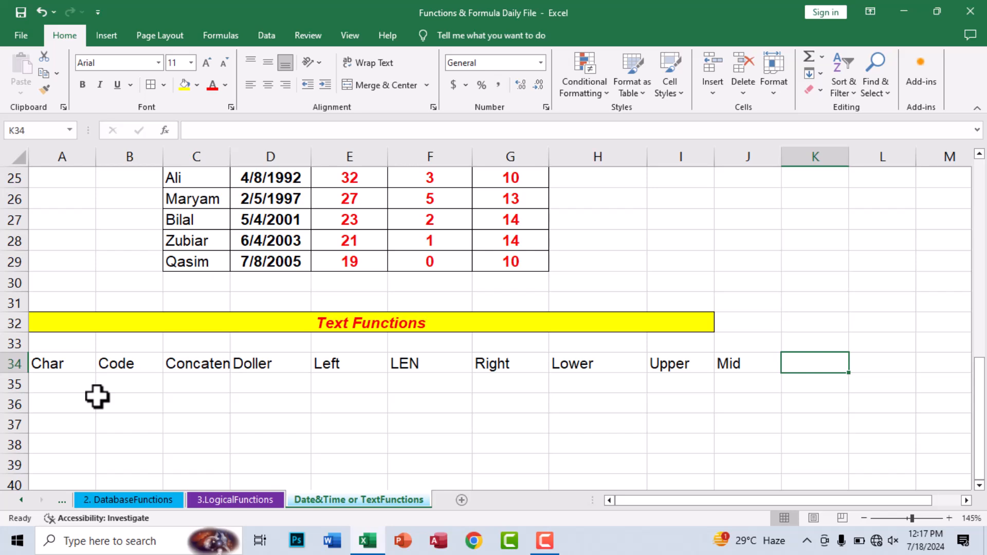
key(Left)
key(Left)
key(Left)
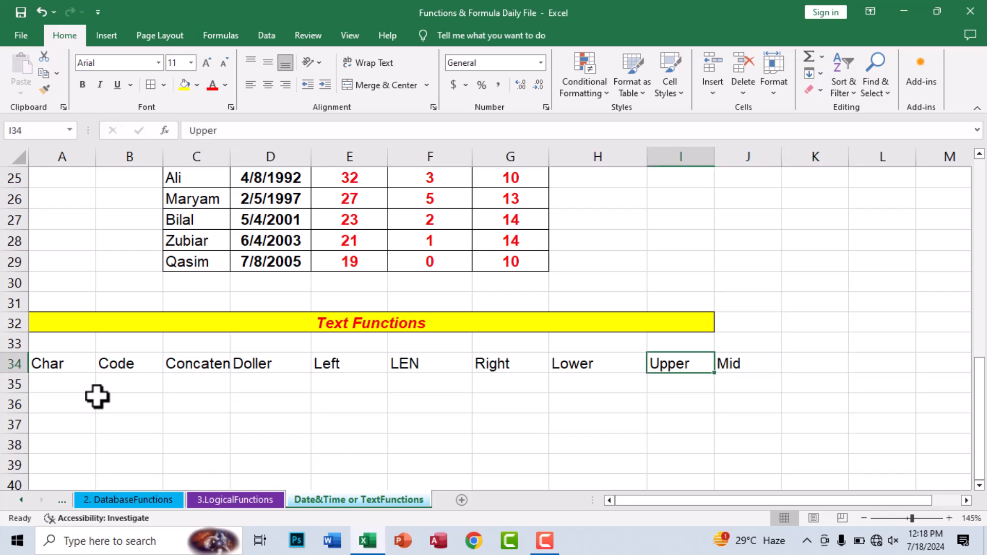
Step: Centre and border A34:J35, and give the headers a yellow fill with bold italic red text
drag(68, 368, 730, 390)
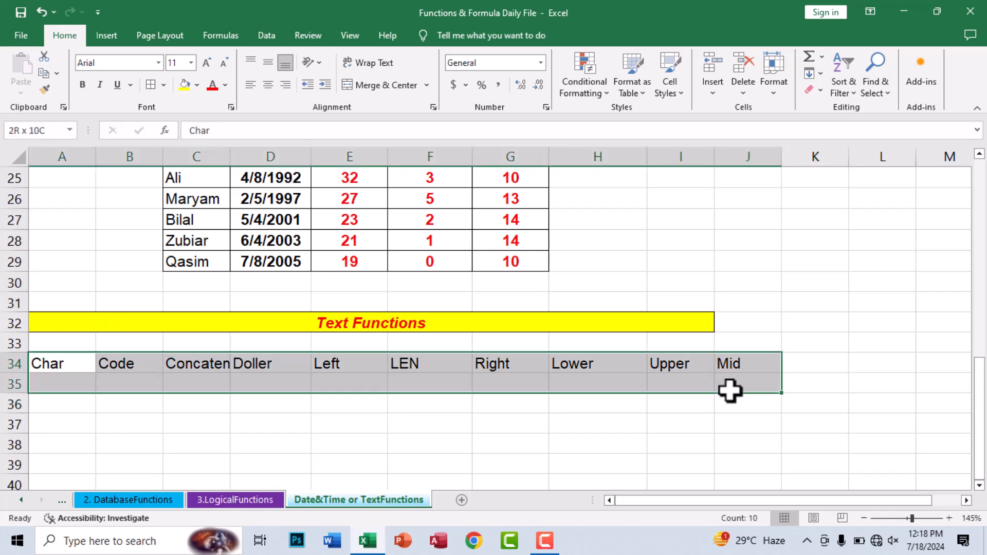
click(267, 85)
click(150, 85)
drag(79, 360, 727, 362)
click(184, 85)
click(212, 85)
click(83, 85)
click(95, 87)
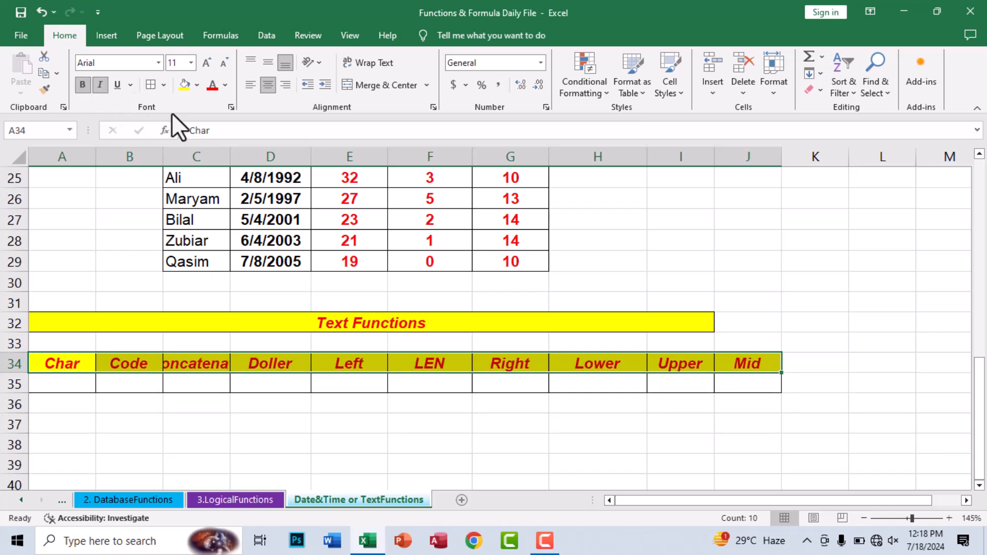
Step: AutoFit column C so the full Concatenate header shows
click(225, 389)
double_click(229, 155)
click(258, 396)
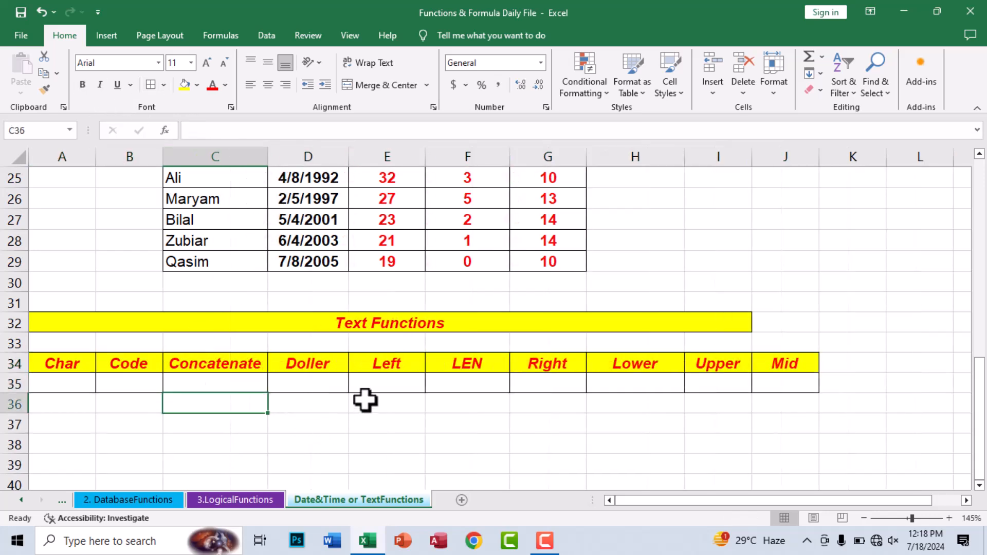
click(363, 397)
click(49, 418)
click(74, 407)
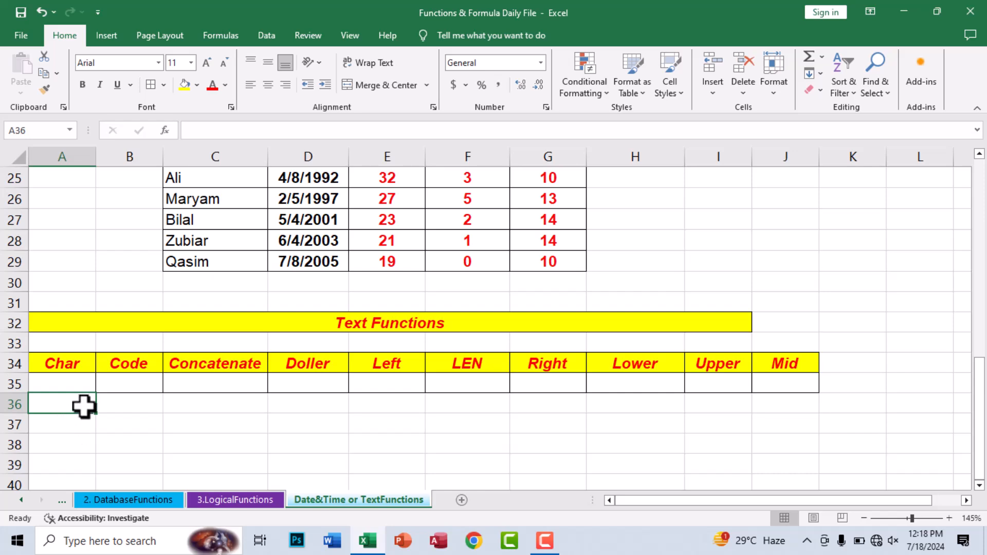
click(79, 419)
Step: Enter a CHAR formula in A35, trying codes 63 and then 50
click(63, 384)
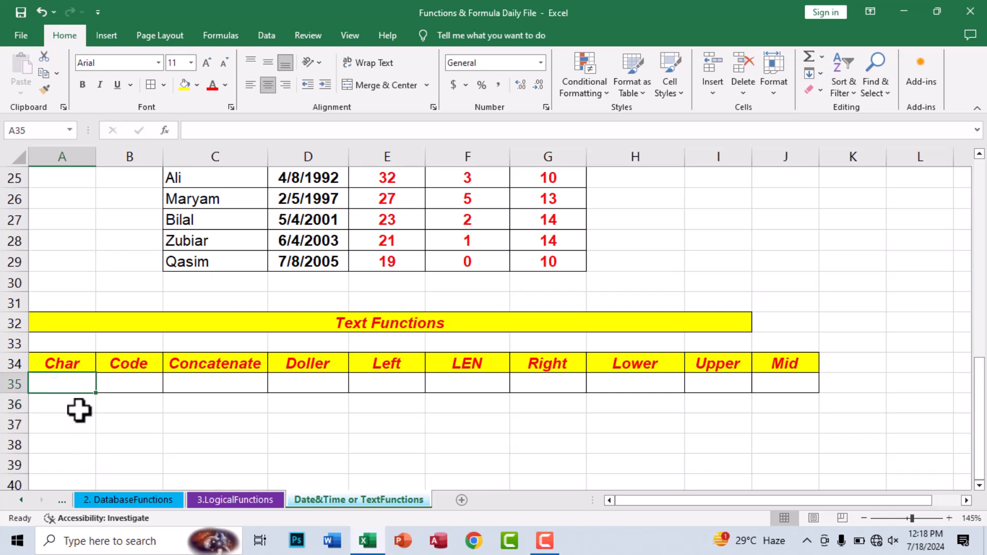
text(=char)
key(Tab)
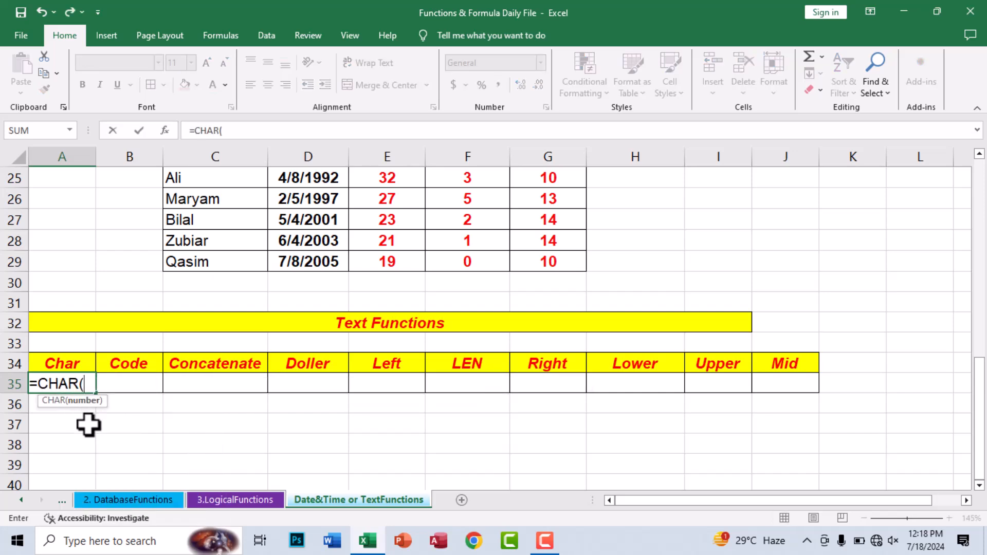
text(63)
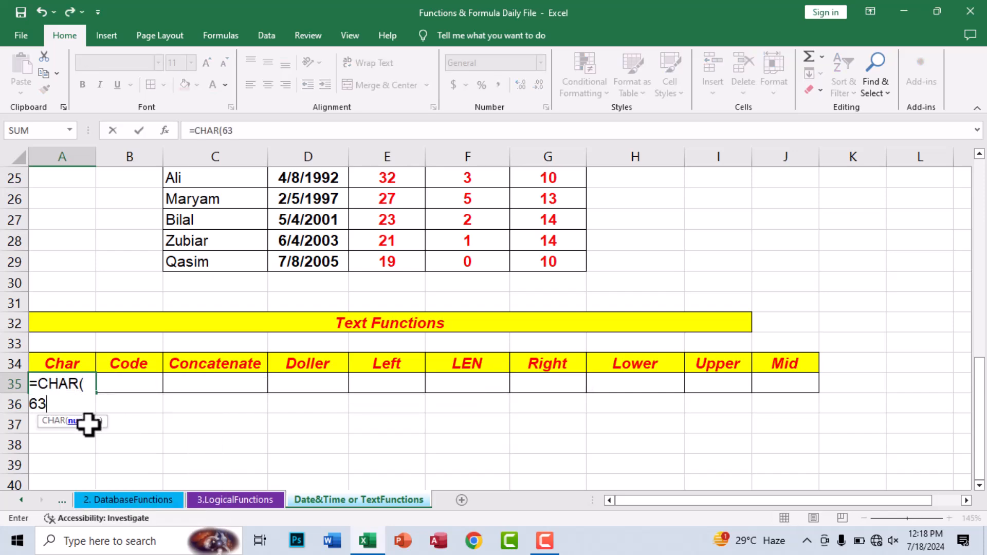
key(ctrl+Return)
key(F2)
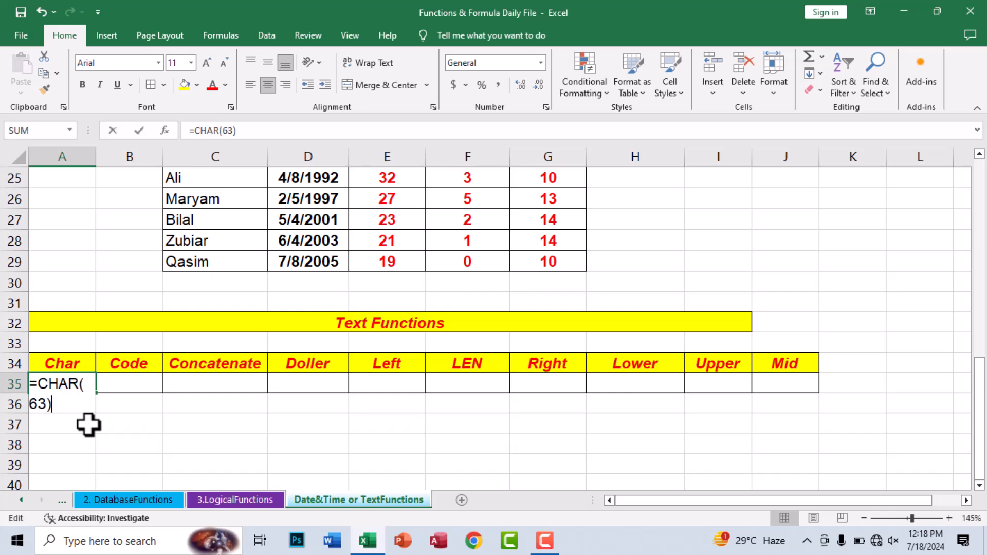
key(Left)
key(BackSpace)
key(BackSpace)
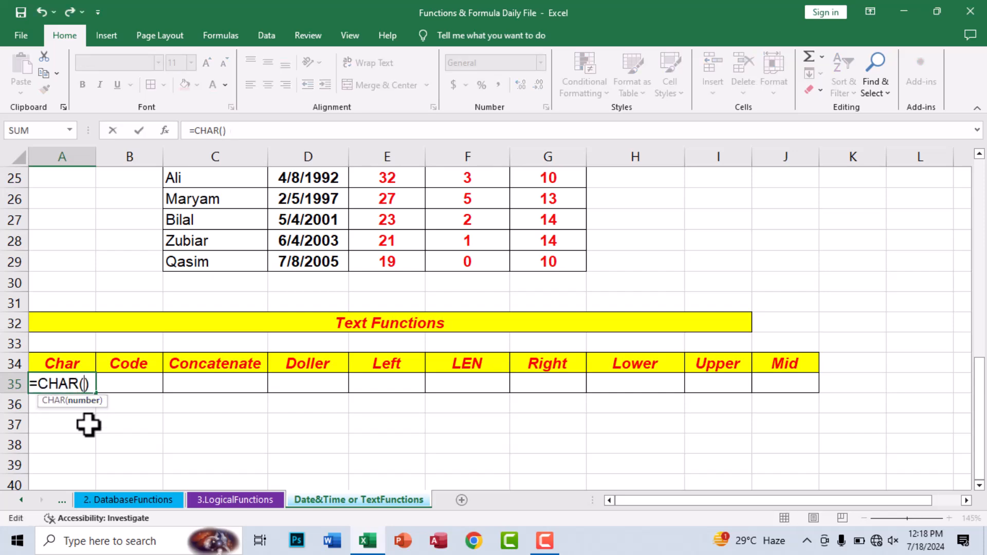
text(50)
key(ctrl+Return)
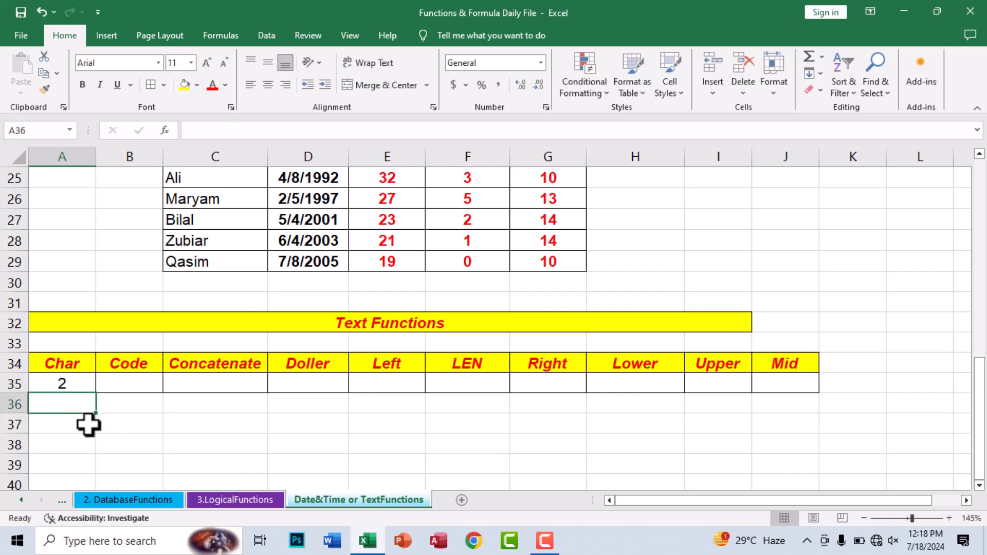
Step: Try code 92, then settle on =CHAR(65) so A35 shows A
key(F2)
key(BackSpace)
key(BackSpace)
key(BackSpace)
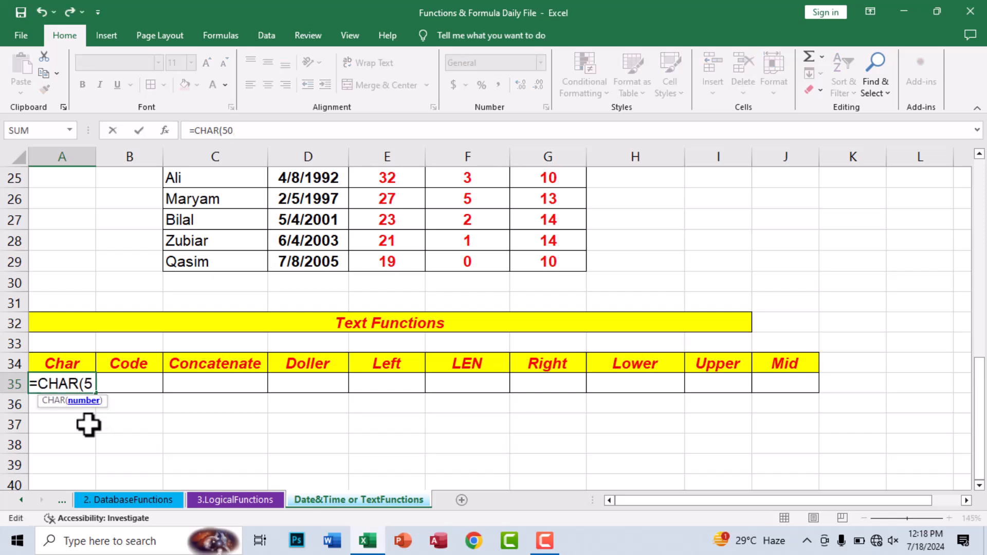
text(7)
key(BackSpace)
text(92)
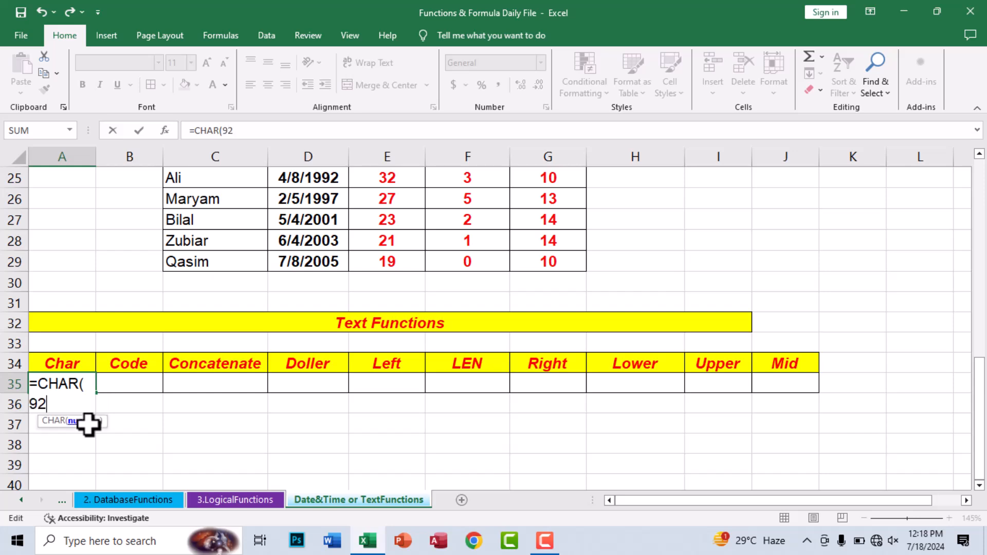
key(Return)
key(Up)
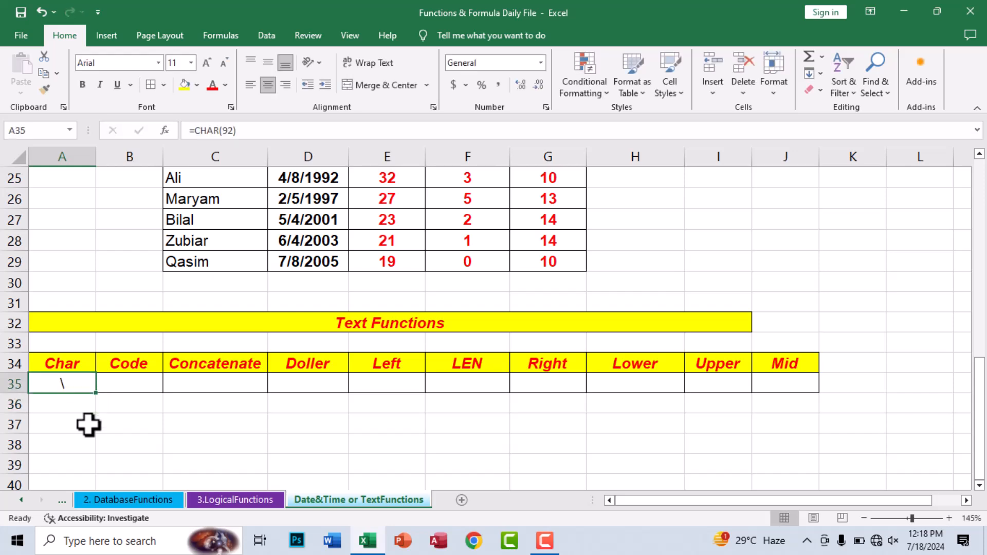
key(F2)
key(Left)
key(BackSpace)
key(BackSpace)
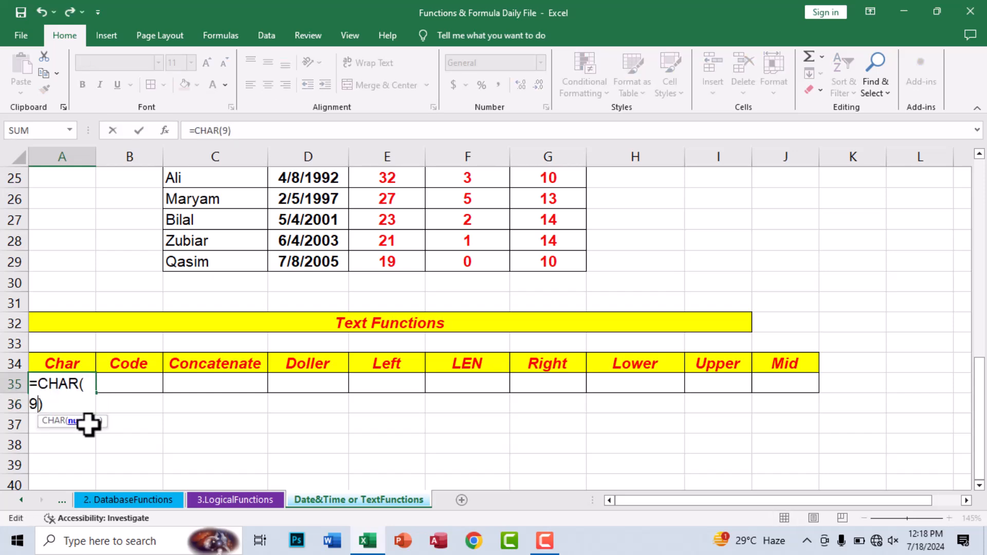
text(65)
key(Return)
key(Up)
Step: Enter =CODE(A35) in B35, returning 65
click(131, 385)
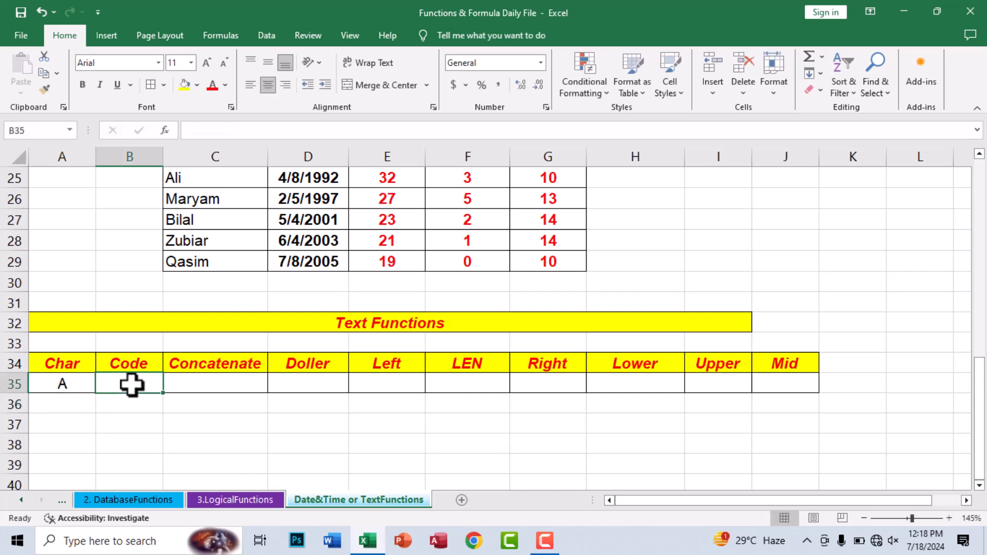
text(=cod)
key(Tab)
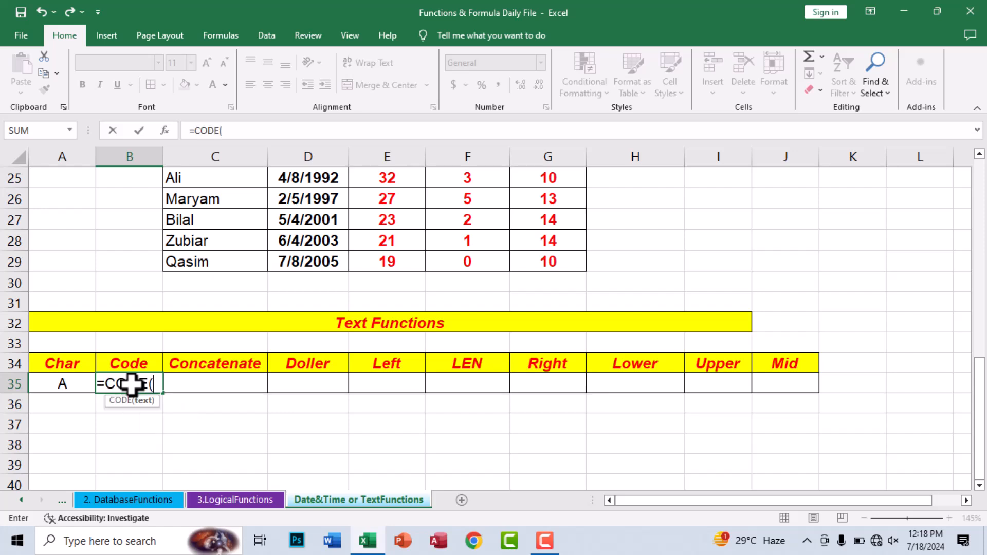
click(76, 386)
key(Return)
key(Up)
Step: Type a sample first name in B37 and last name in C37
key(Down)
key(Down)
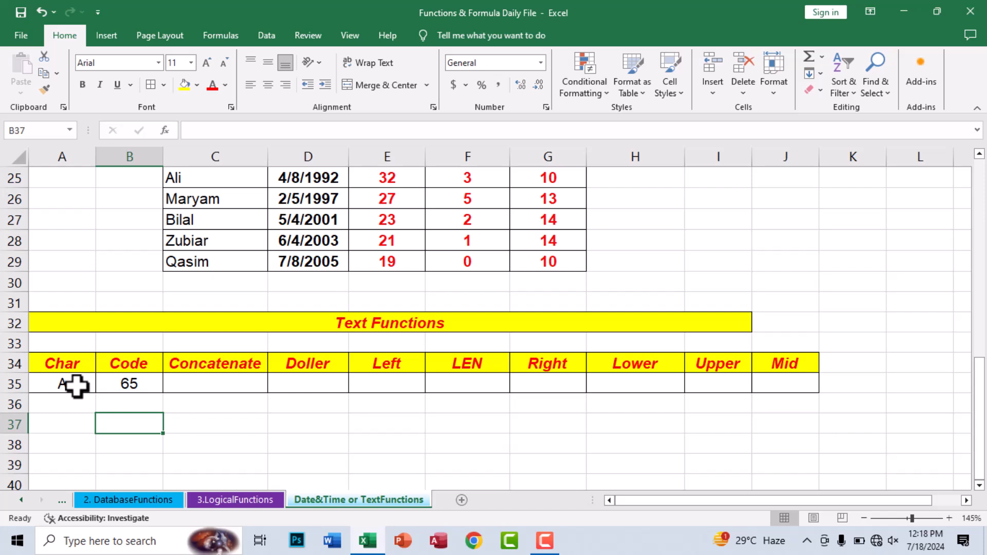
text(F)
key(BackSpace)
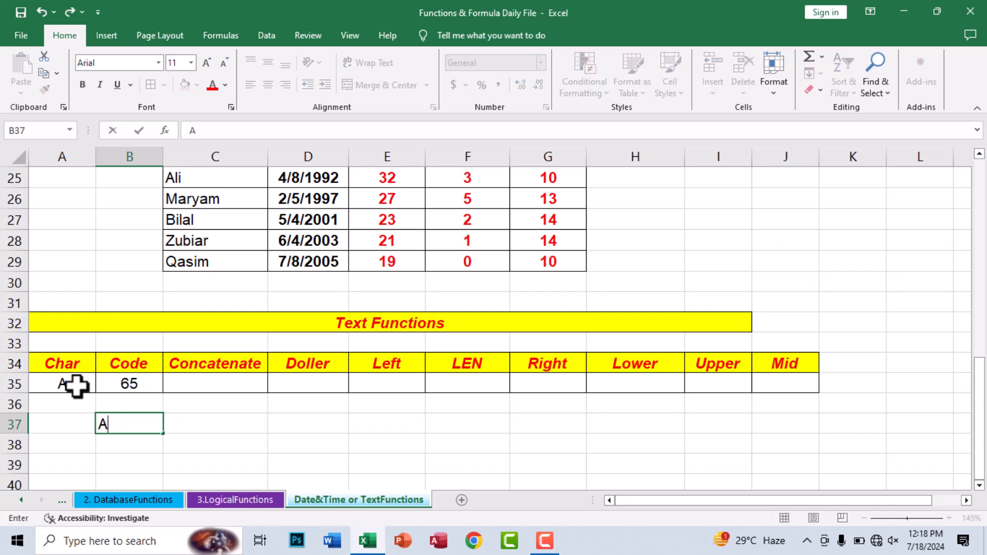
key(Tab)
key(Up)
key(Right)
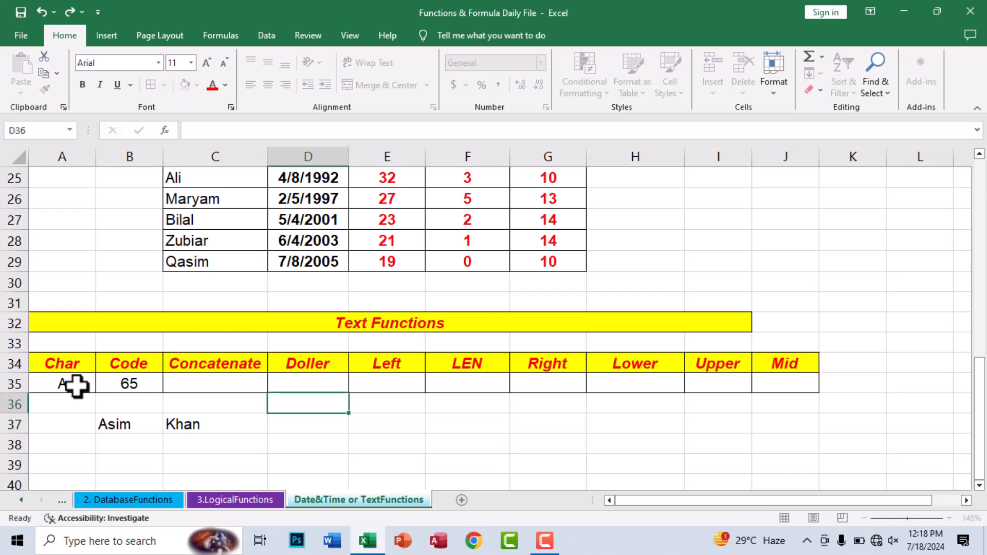
key(Left)
key(Up)
Step: Enter =CONCATENATE(B37," ",C37) in C35 to join the names with a space
text(=con)
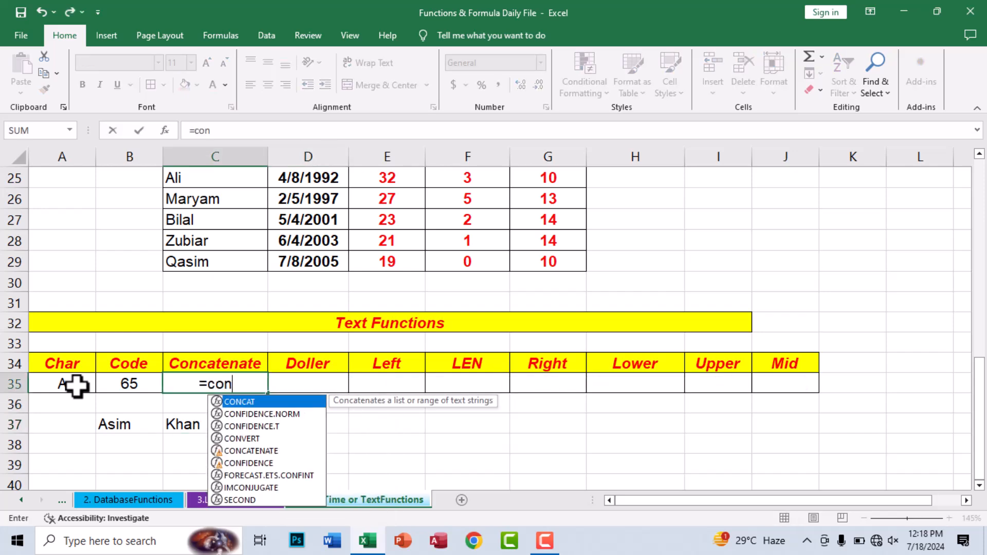
text(cat)
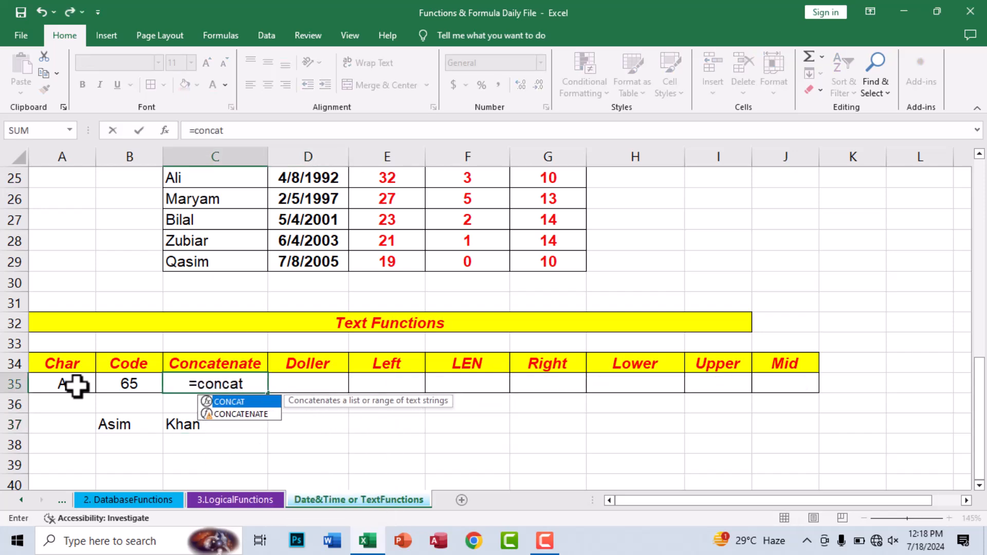
key(Down)
key(Tab)
click(133, 421)
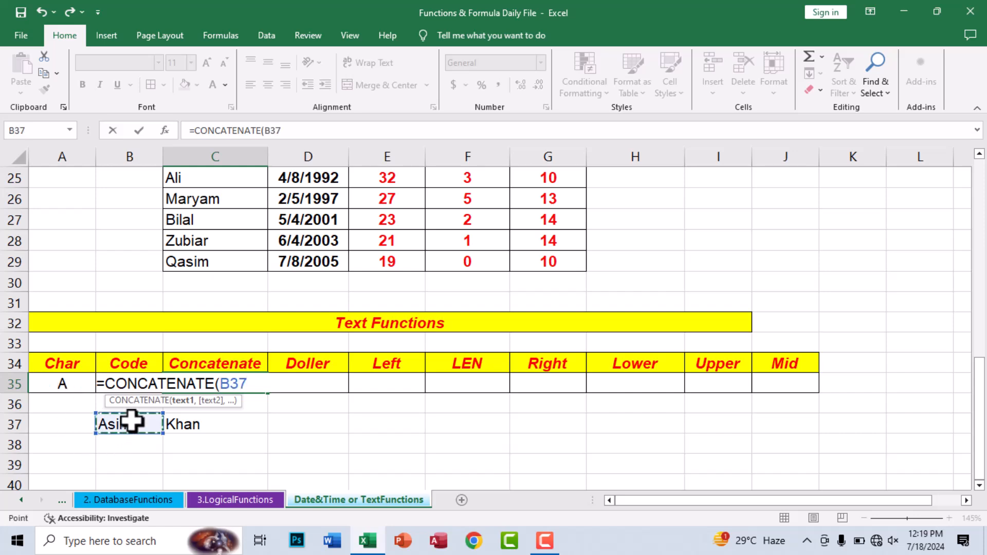
text(,")
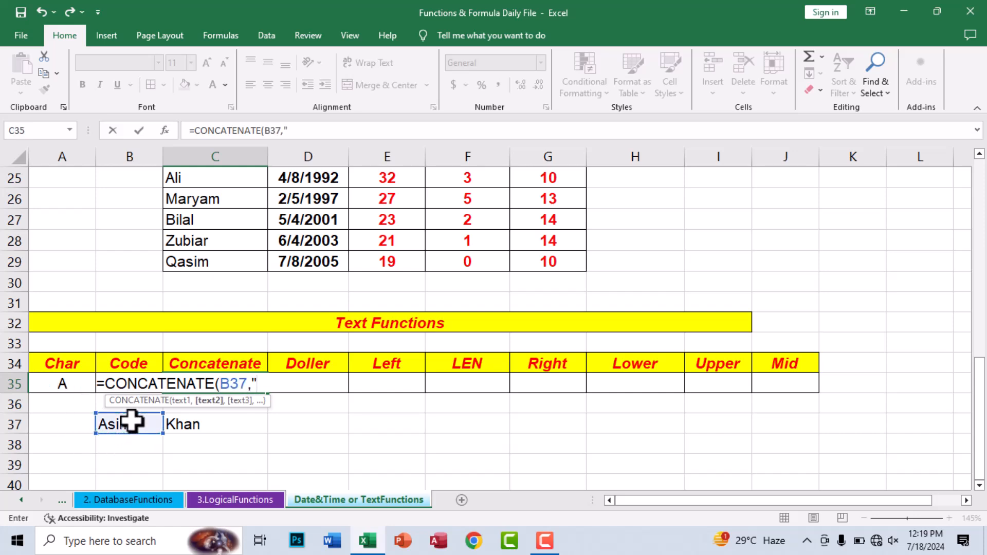
text( ",)
click(194, 426)
key(Return)
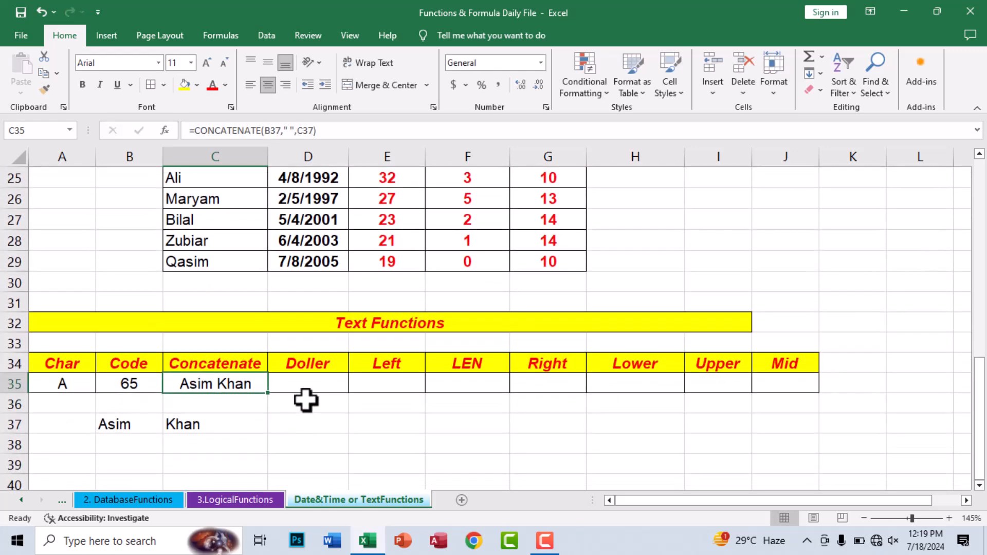
click(295, 425)
Step: Put 45 in D37 and =DOLLAR(D37) in D35 to show $45.00
text(45)
click(295, 424)
key(Up)
key(Up)
text(=dol)
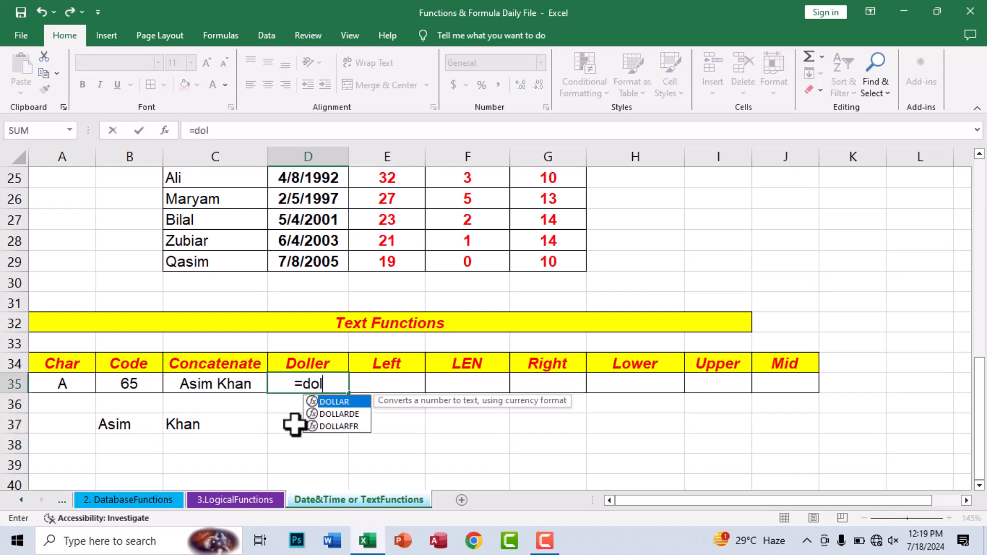
key(Tab)
click(305, 426)
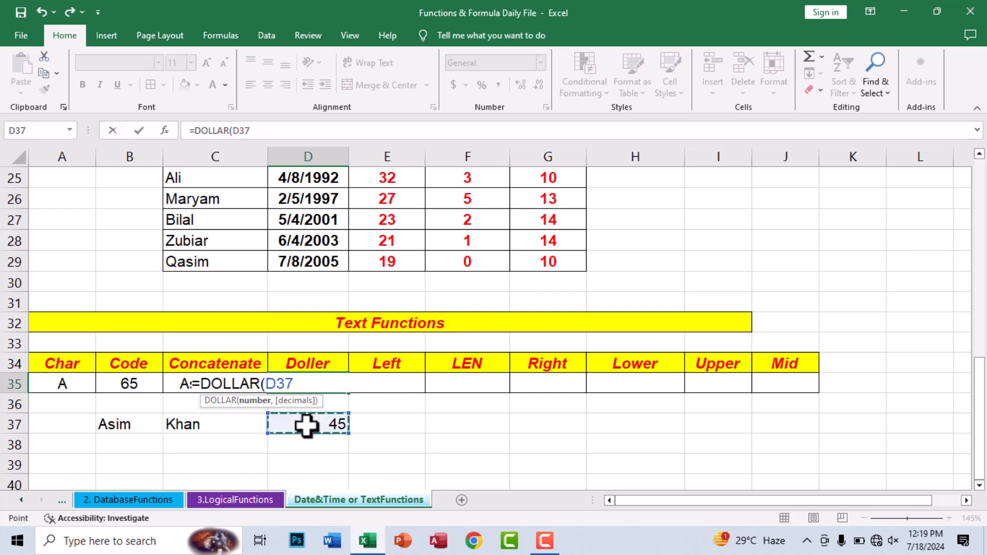
key(Return)
key(Up)
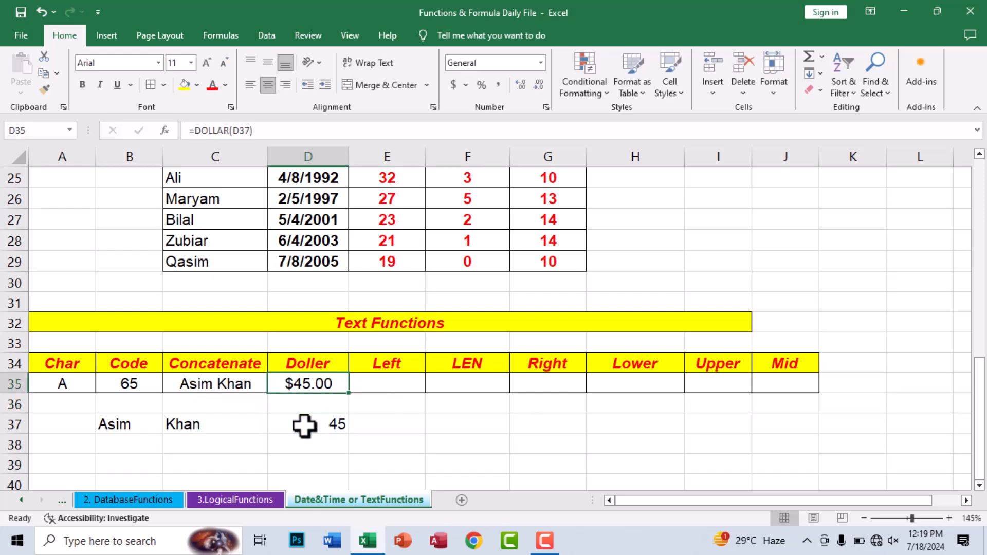
Step: Type Peshawar in E37 and enter =LEFT(E37,4) in E35, showing Pesh
click(382, 432)
text(peha)
key(BackSpace)
key(BackSpace)
key(BackSpace)
key(BackSpace)
text(Pe)
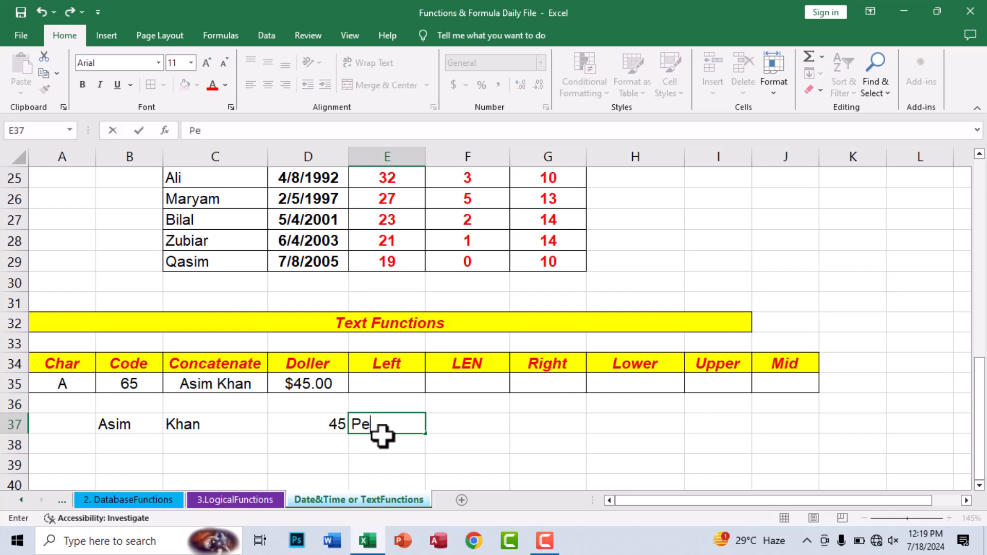
text(shawar)
key(Up)
key(Up)
text(=le)
key(Tab)
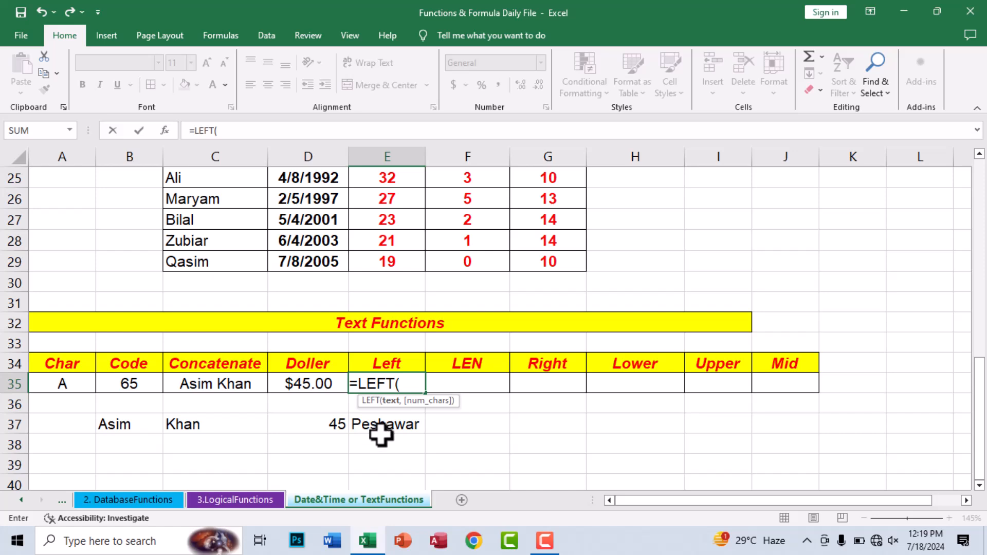
click(372, 425)
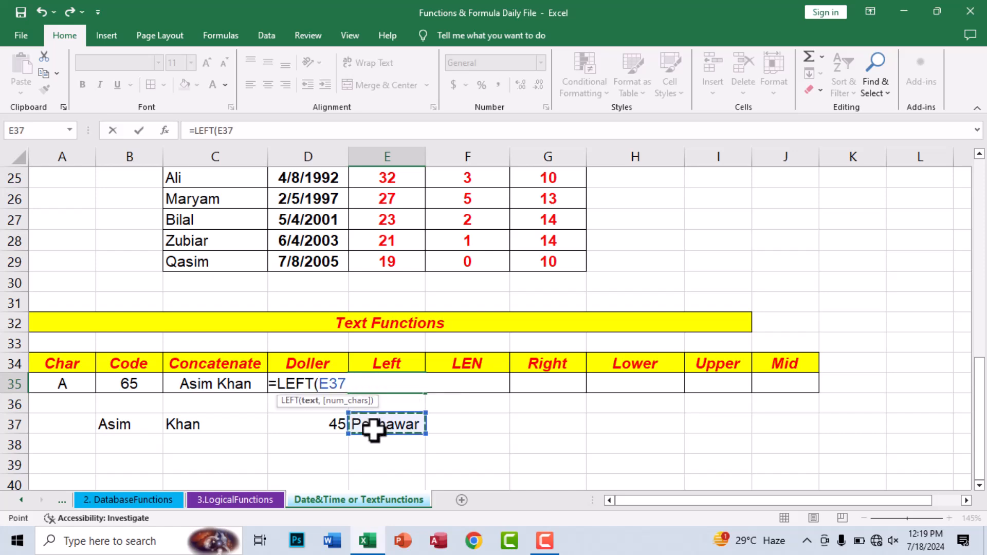
text(,)
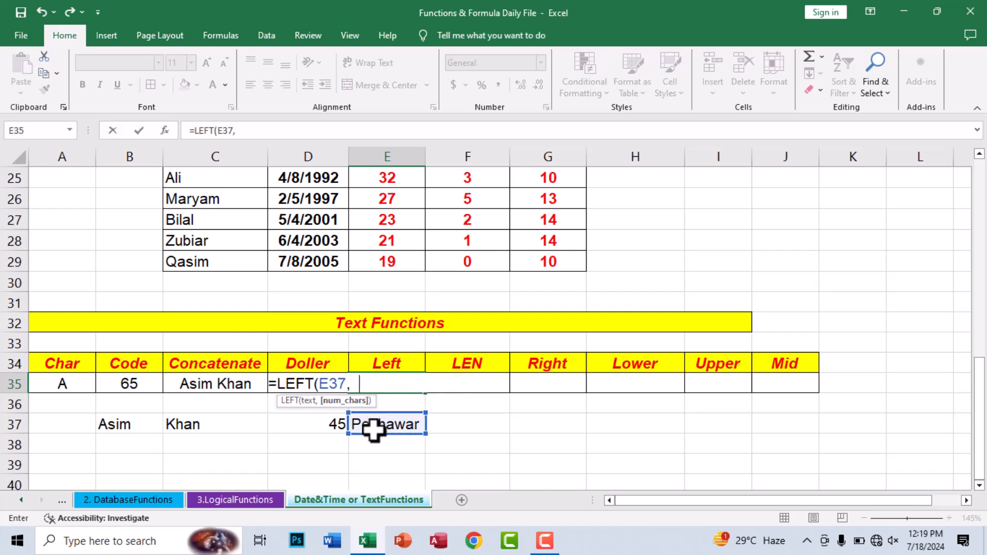
text(4)
key(Return)
key(Up)
Step: Enter =LEN(E37) in F35 to count 8 characters
key(Right)
text(=le)
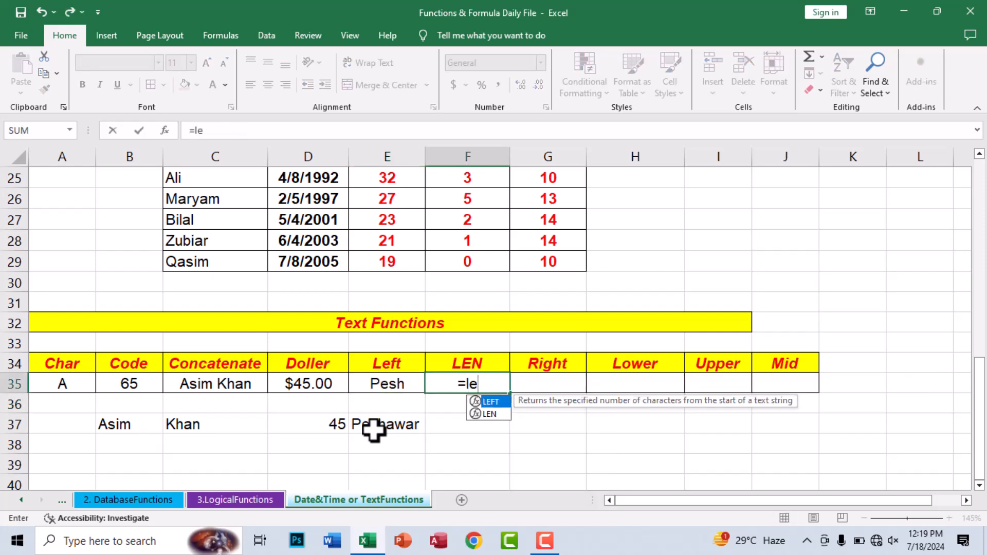
key(Down)
key(Tab)
click(383, 425)
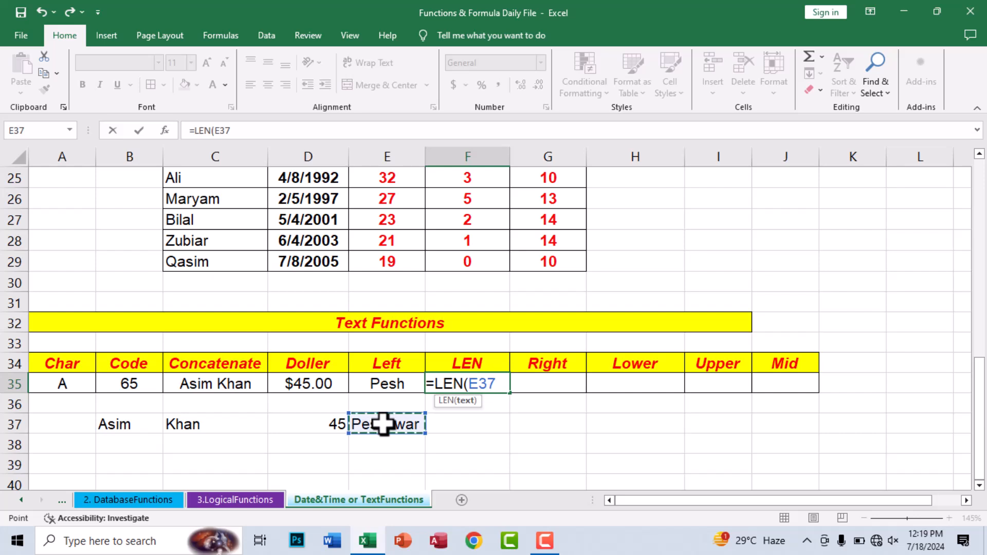
key(ctrl+Return)
Step: Enter =RIGHT(E37,2) in G35 so it shows ar
click(541, 381)
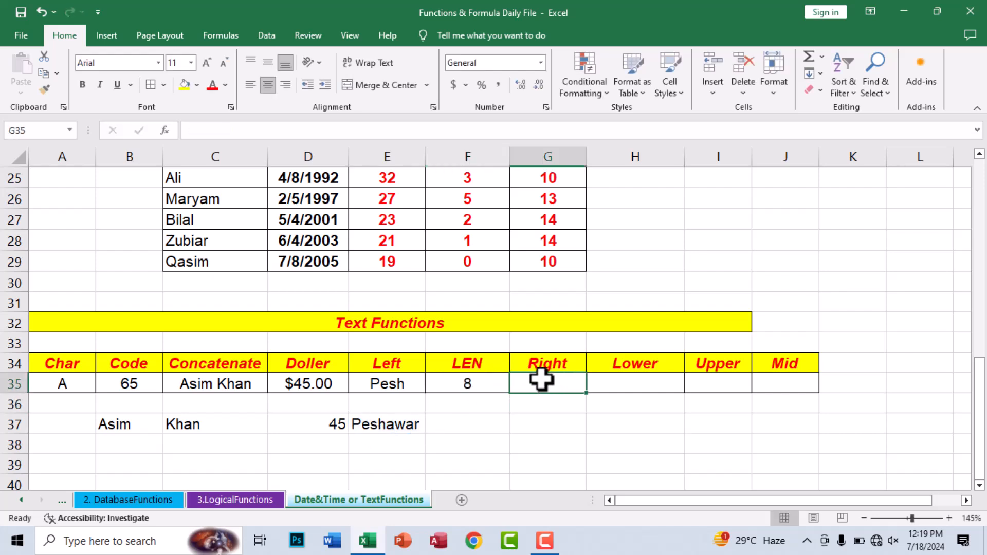
text(=ri)
key(Tab)
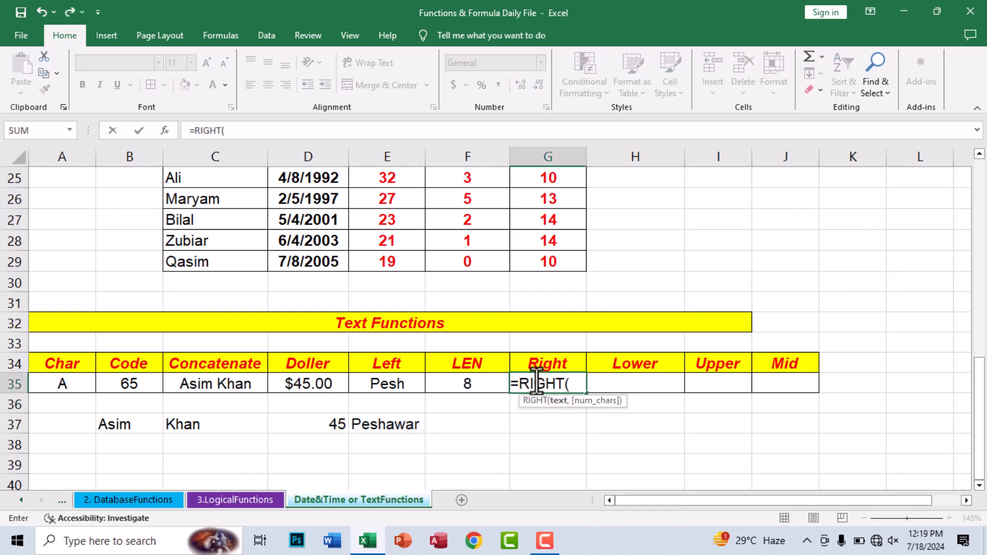
click(389, 425)
text(,5)
key(BackSpace)
text(2)
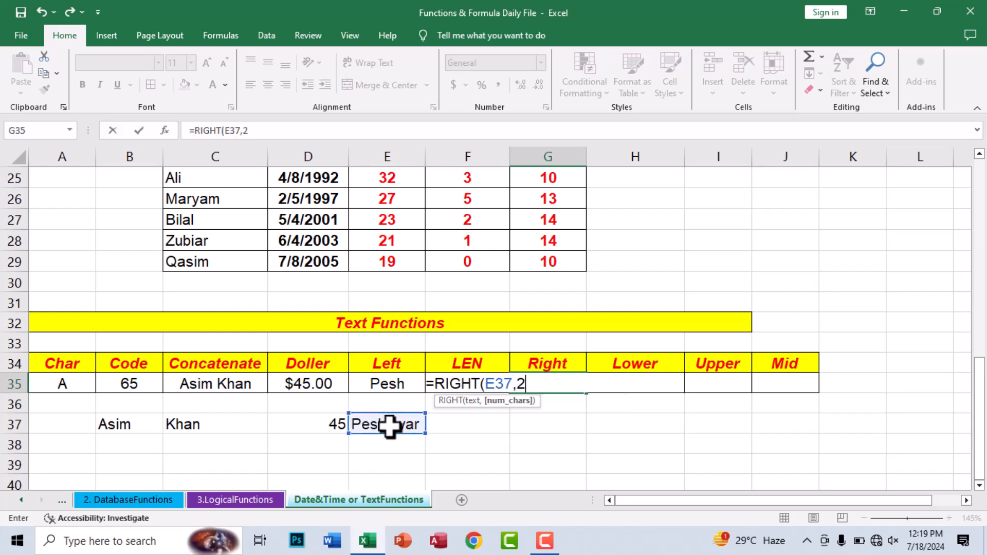
key(Return)
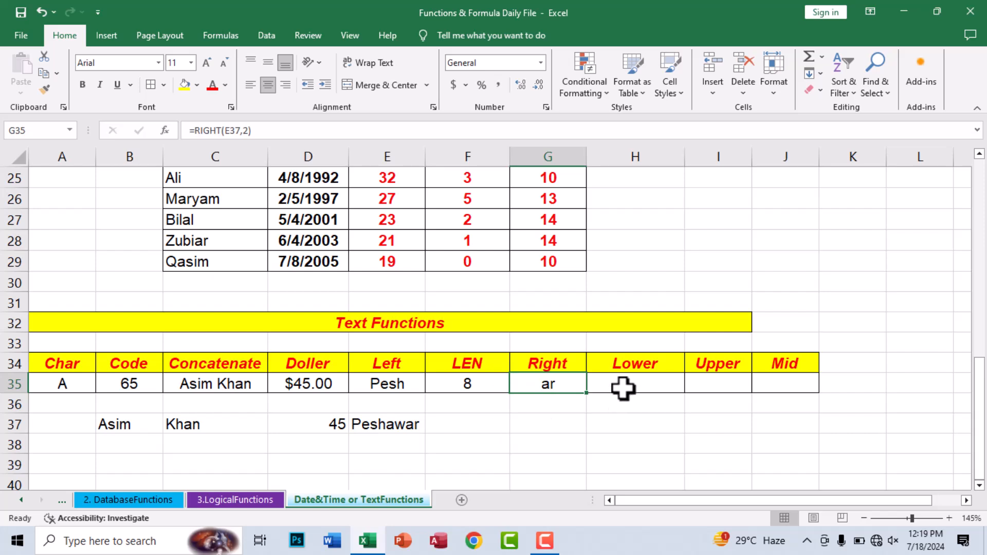
Step: Enter =LOWER(E37) in H35 so it shows peshawar
click(607, 384)
text(=lo)
key(Tab)
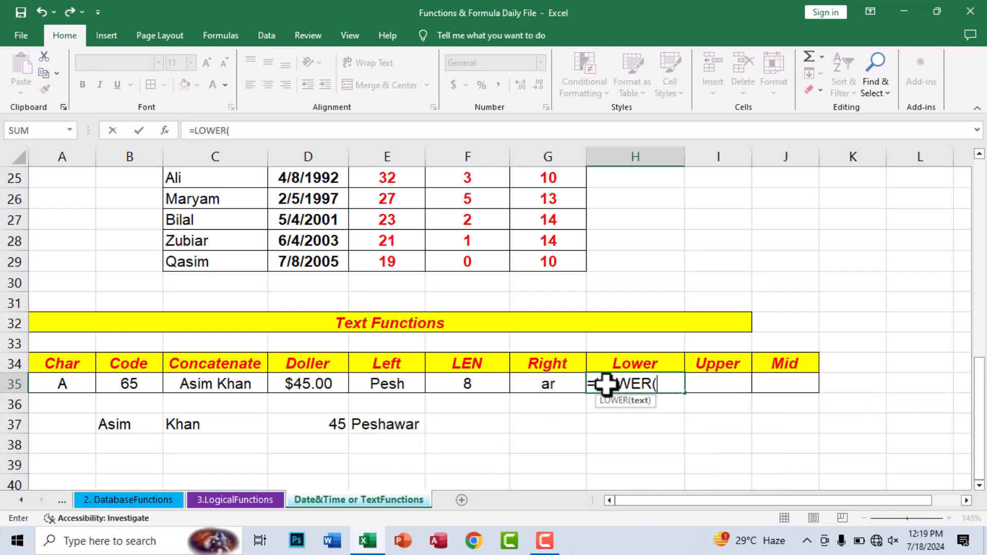
click(391, 425)
key(ctrl+Return)
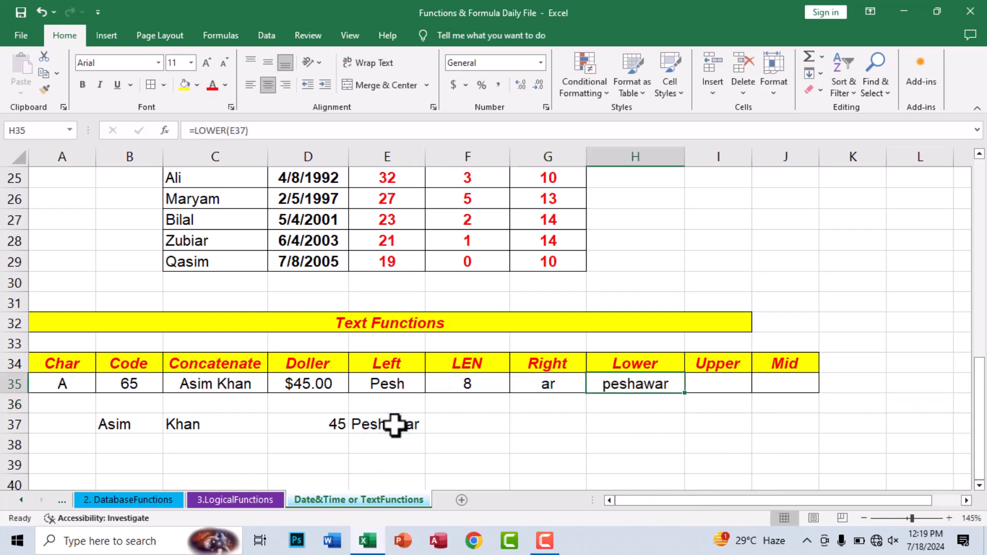
Step: Enter =UPPER(H35) in I35 and widen column I to fit PESHAWAR
click(717, 383)
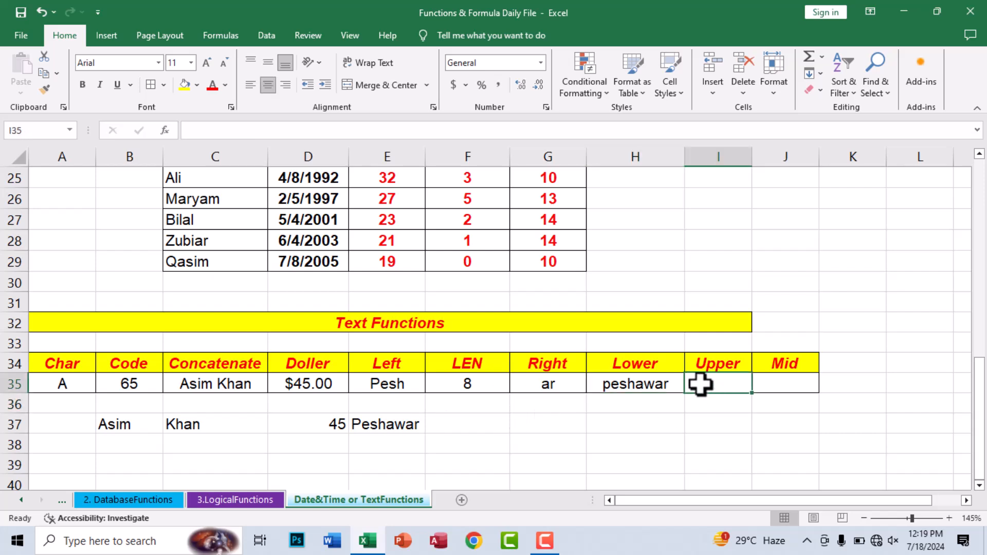
text(=upp)
key(Tab)
click(600, 380)
key(ctrl+Return)
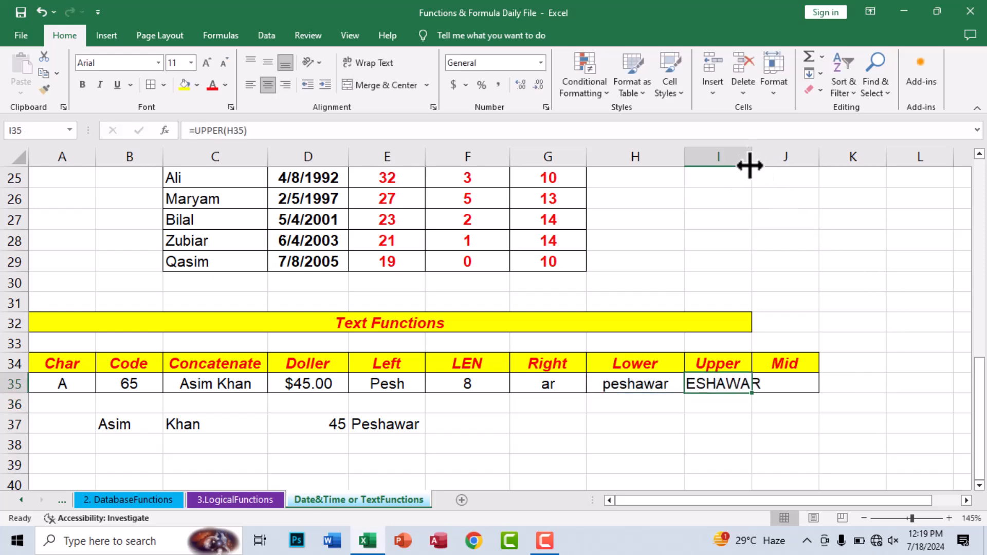
drag(751, 154, 780, 153)
Step: Enter =MID(I35,1,4) in J35 so it shows PESH
click(787, 383)
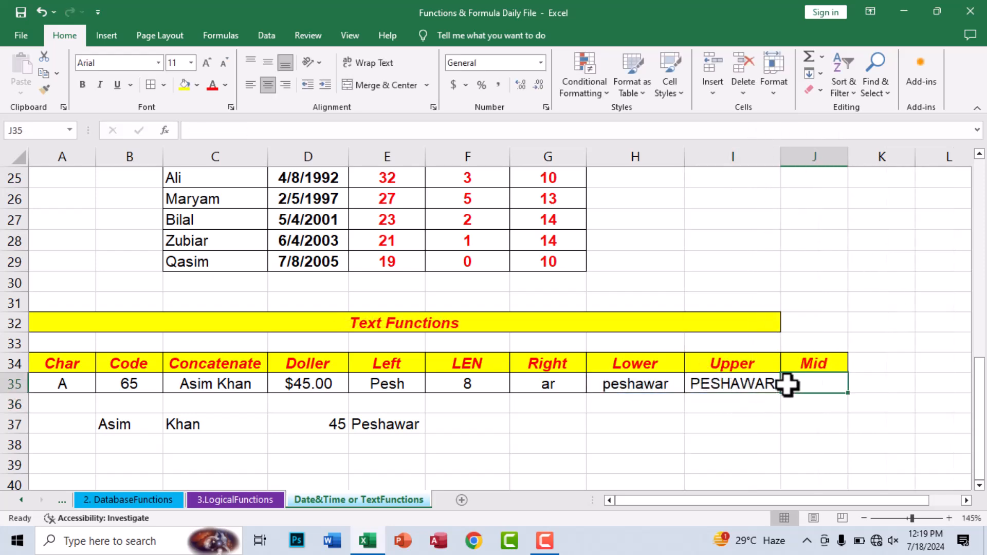
text(=MID()
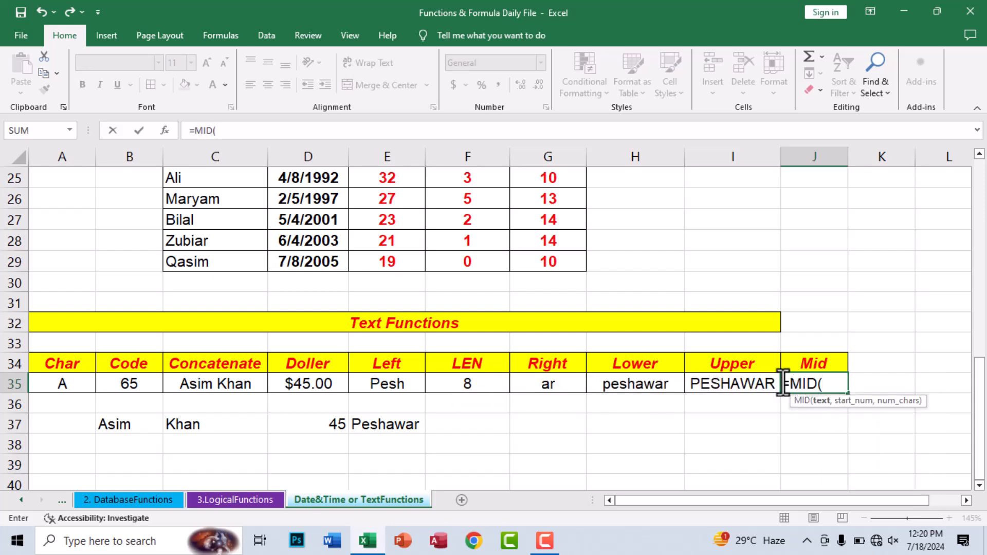
click(703, 384)
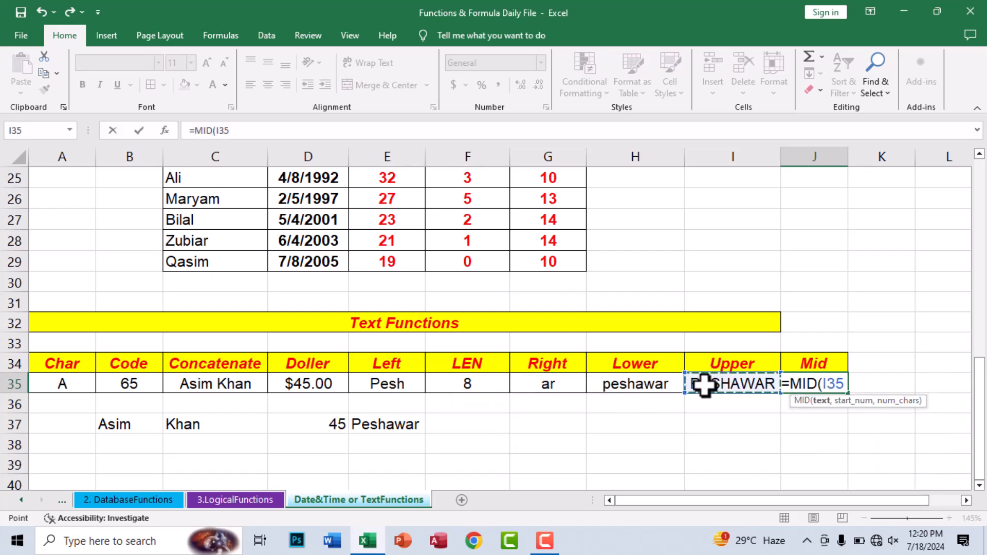
text(,1,)
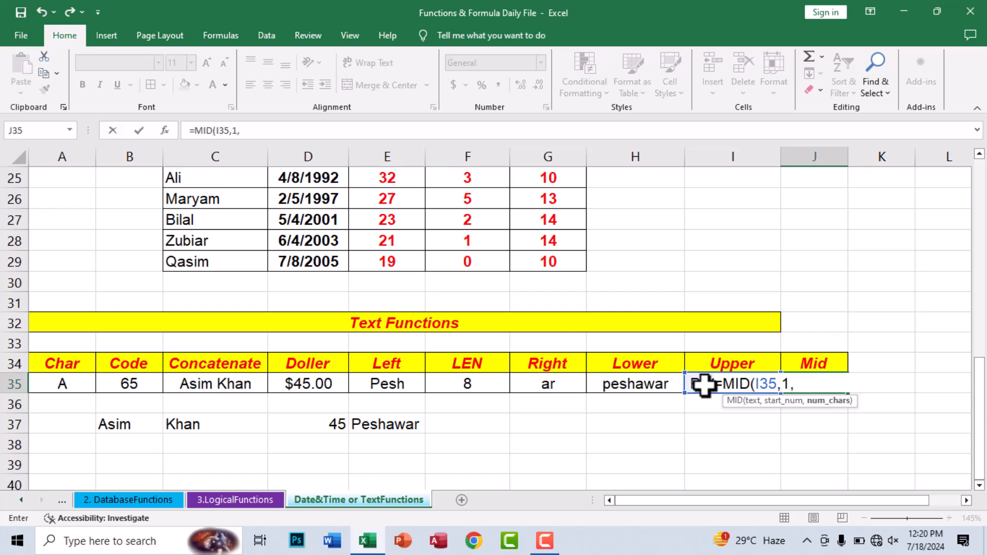
text(4)
key(Return)
key(Up)
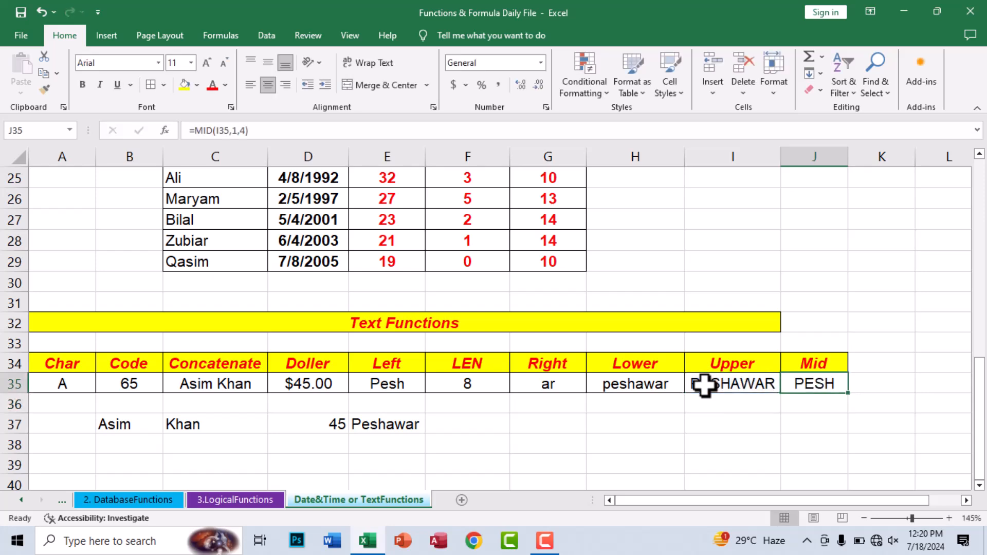
drag(755, 501, 647, 502)
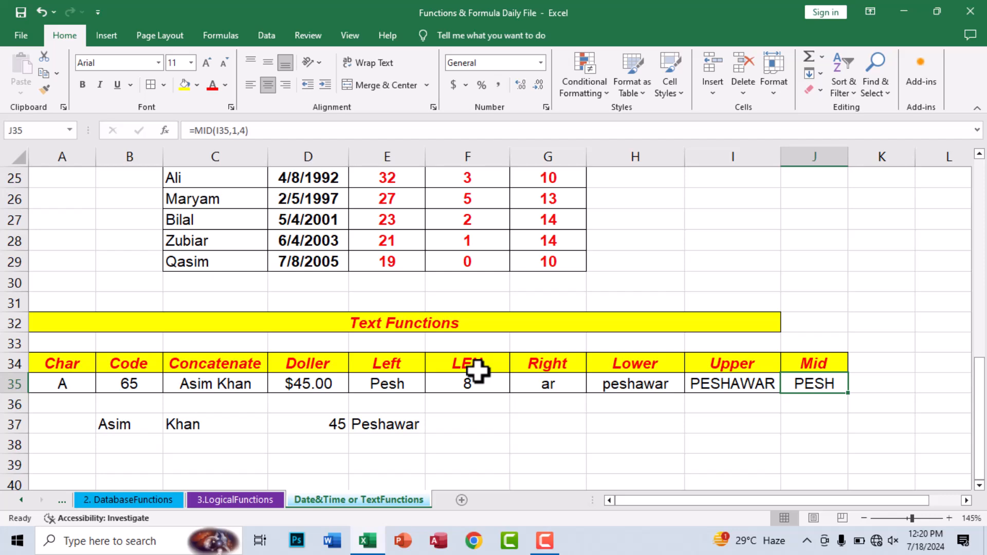
scroll(477, 371, up, 7)
scroll(477, 371, down, 4)
scroll(477, 371, up, 4)
scroll(477, 371, down, 2)
scroll(480, 371, down, 5)
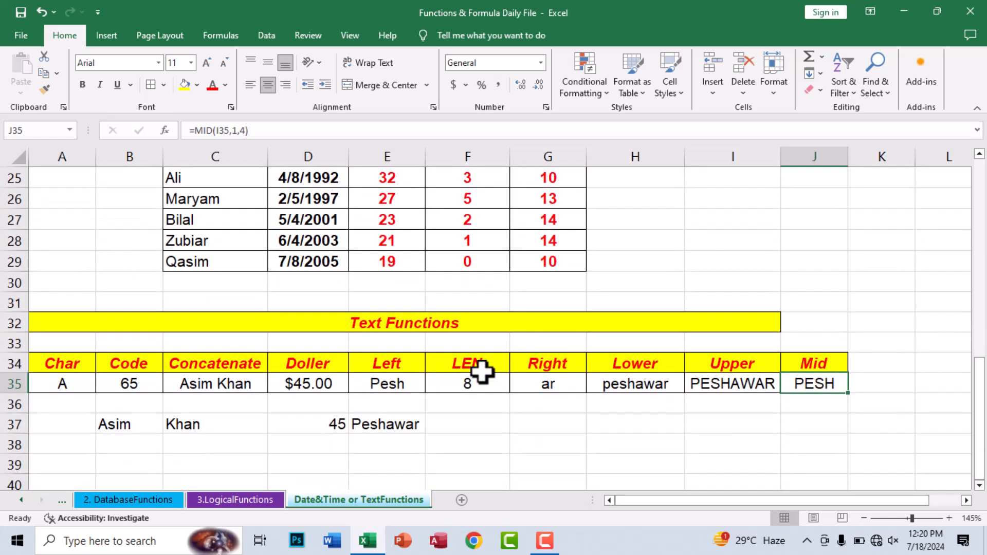